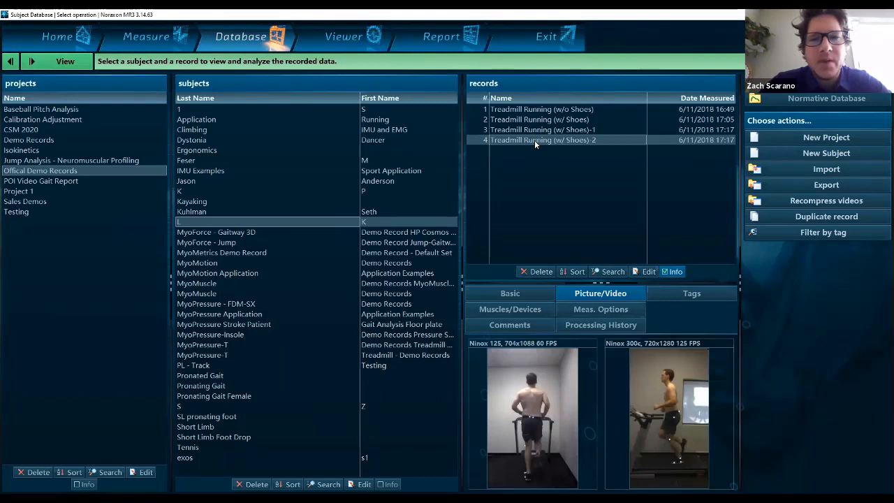
Step: Open the record Treadmill Running (w/ Shoes)-2 and play its videos back at ×1/5 speed
double_click(534, 140)
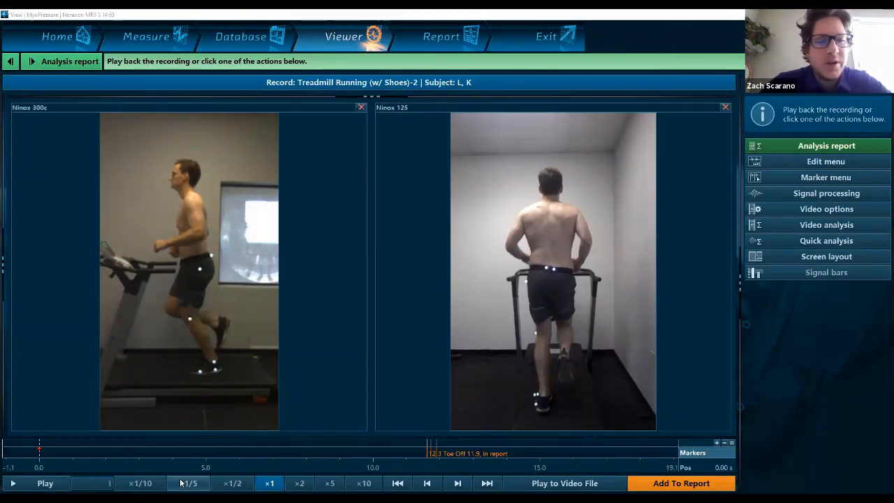
click(41, 482)
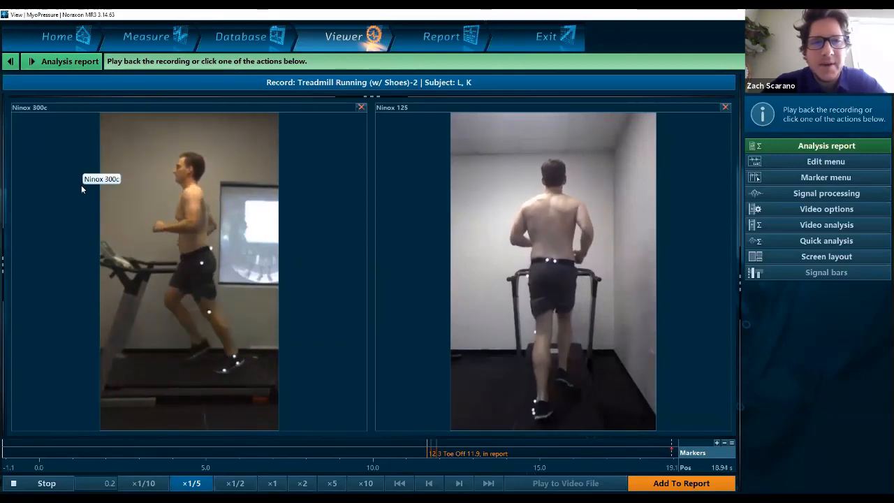
click(44, 482)
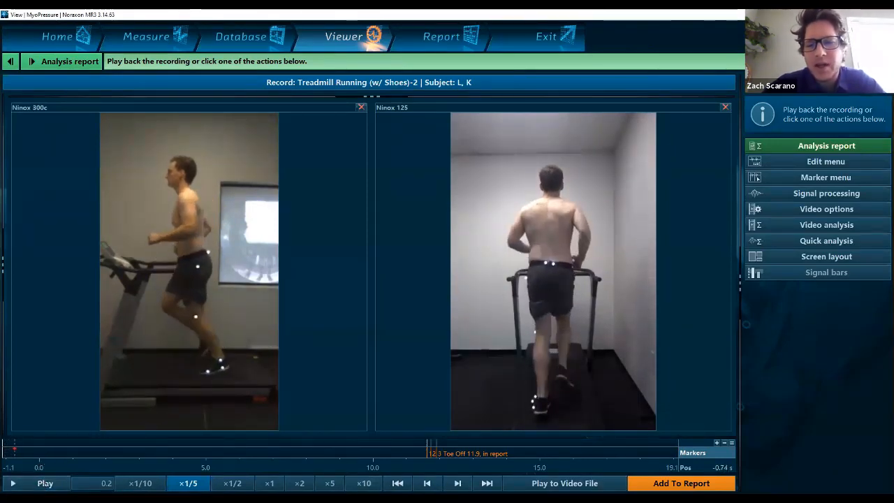
key(Return)
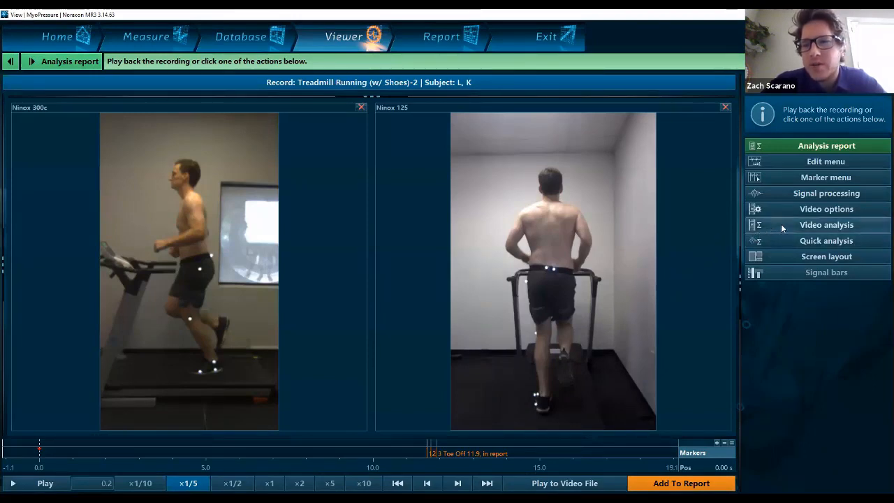
Step: Start video analysis for the record and set the playback position to 0 s
click(845, 225)
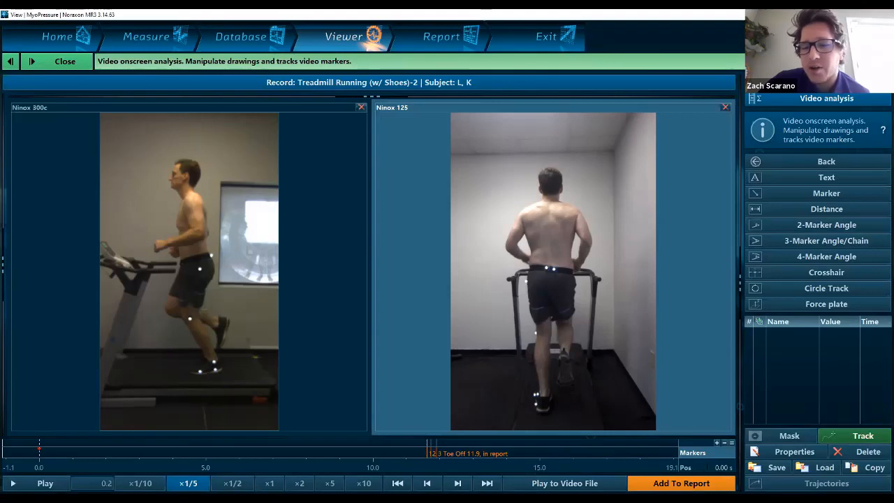
click(721, 468)
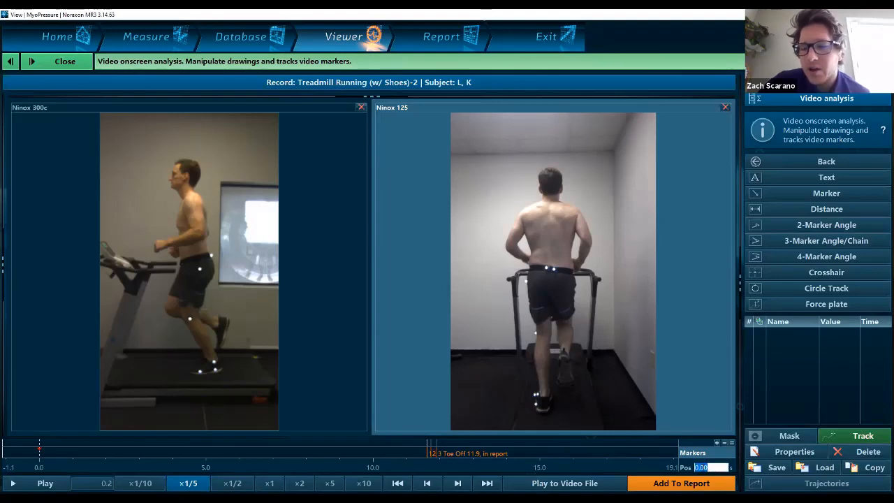
text(0)
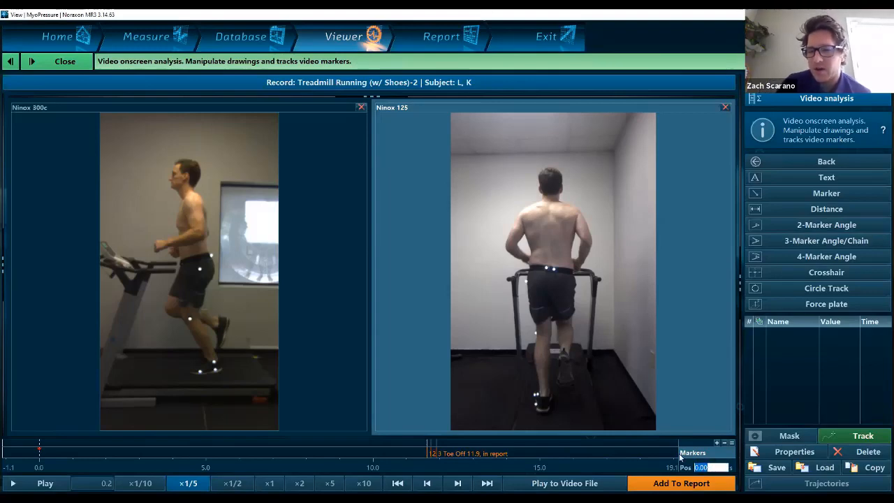
key(Return)
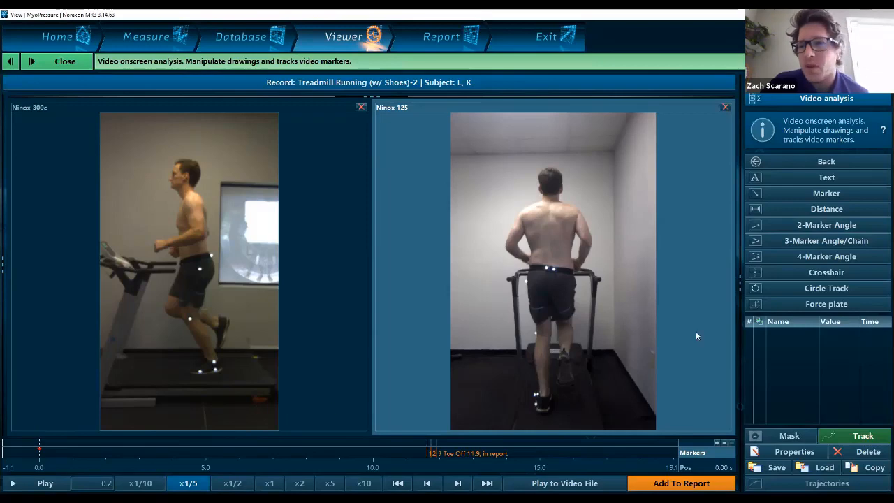
click(862, 229)
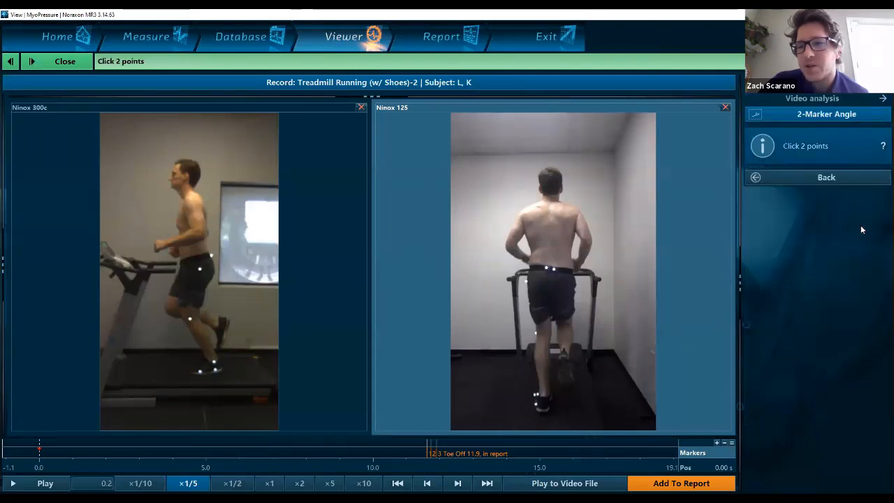
scroll(548, 271, up, 3)
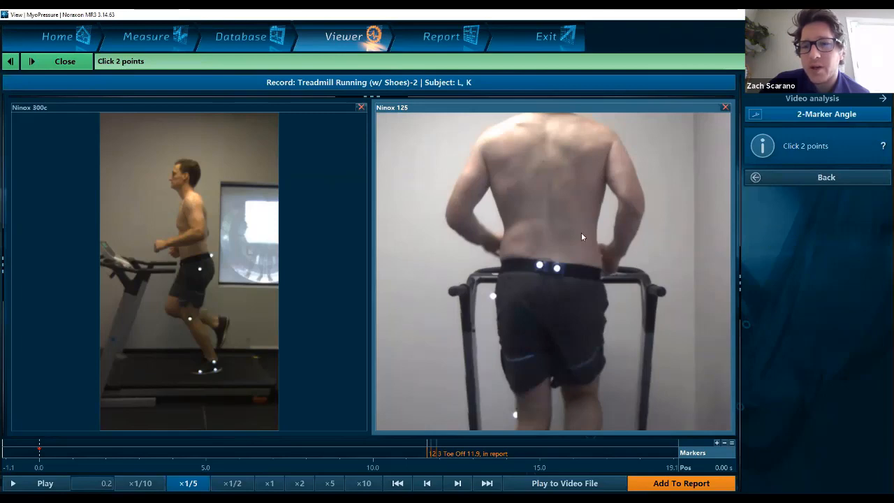
click(881, 149)
click(881, 150)
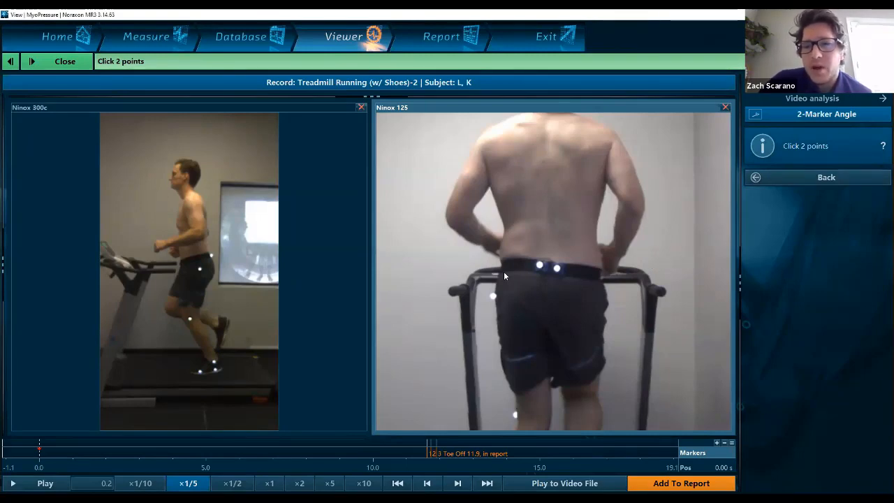
scroll(538, 268, up, 3)
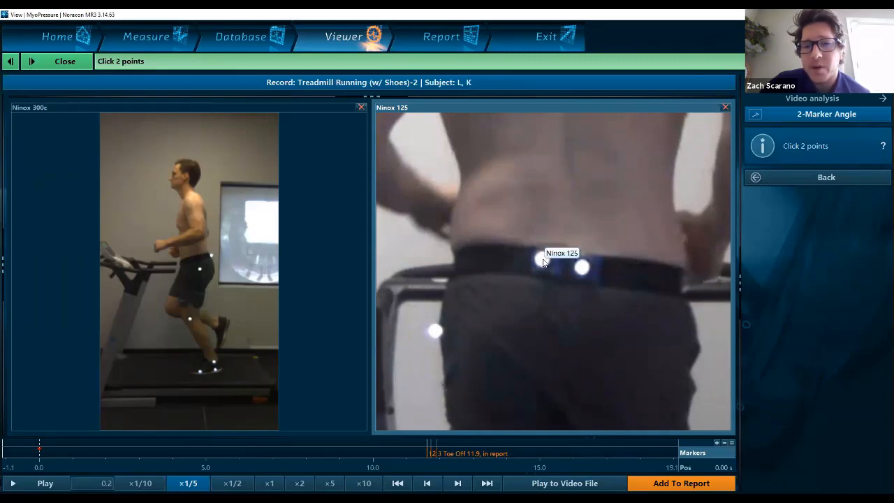
click(542, 260)
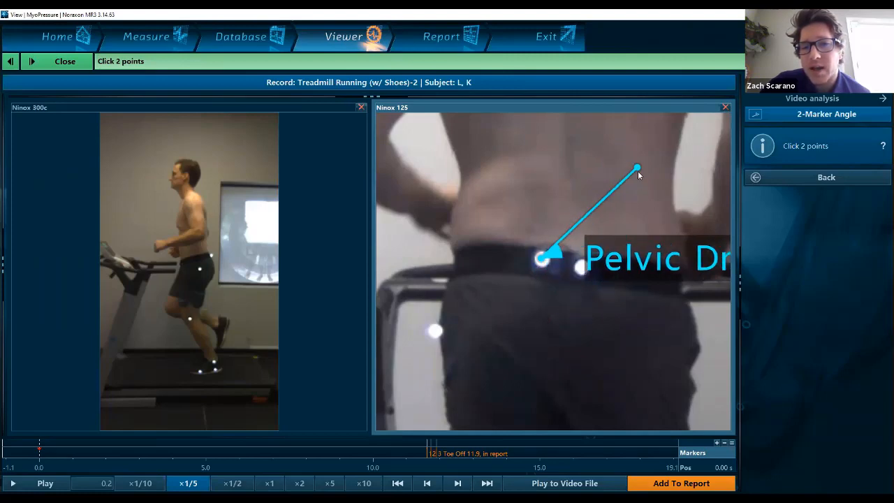
click(433, 366)
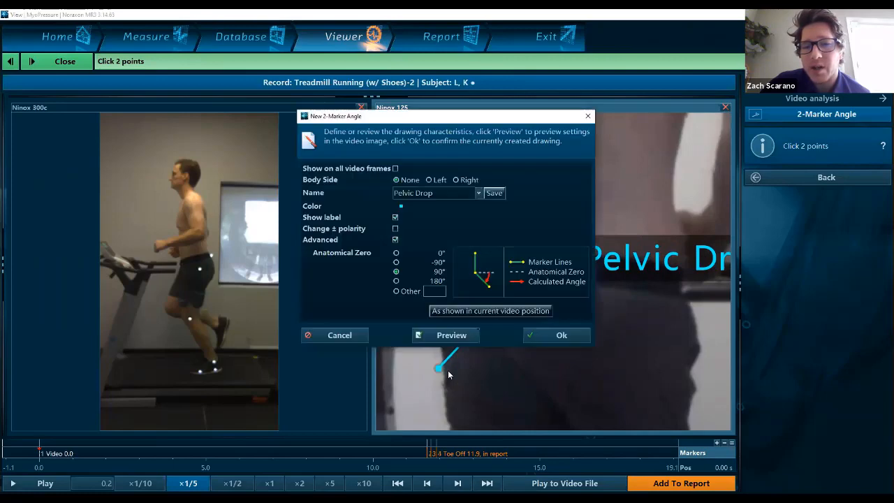
click(341, 334)
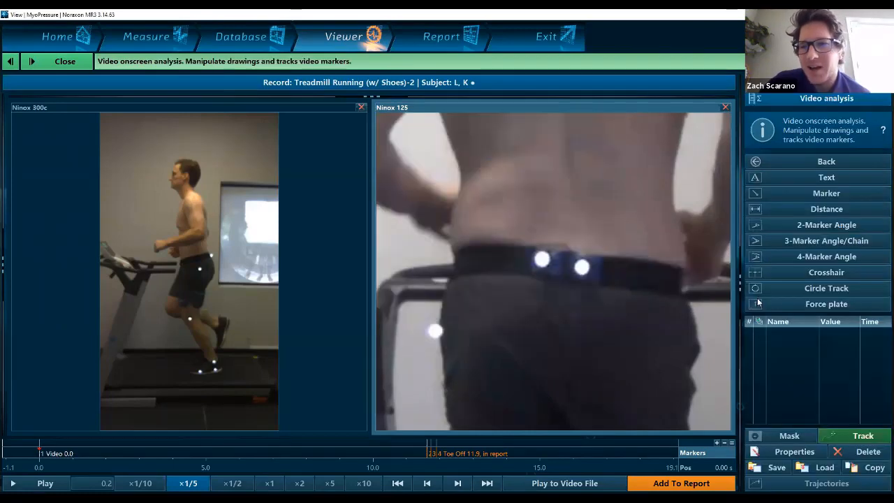
Step: Draw a 2-marker angle between the two reflective markers on the runner's waist belt in the Ninox 125 rear view
click(828, 224)
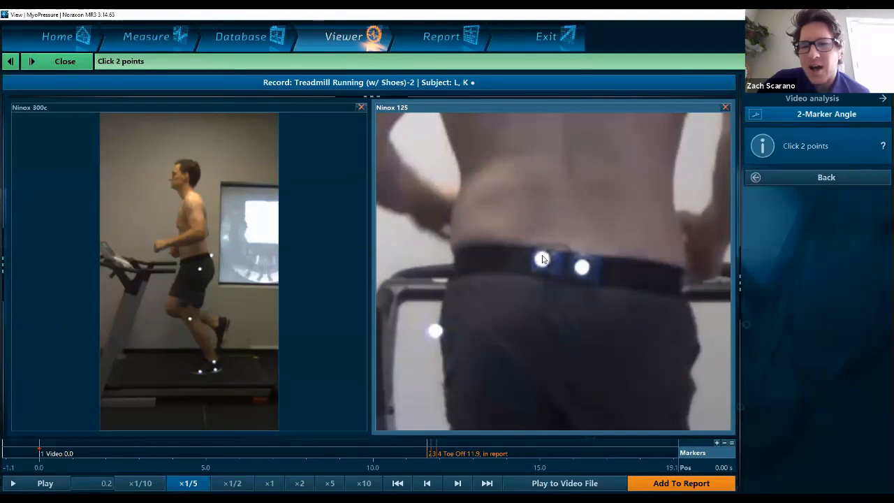
click(542, 260)
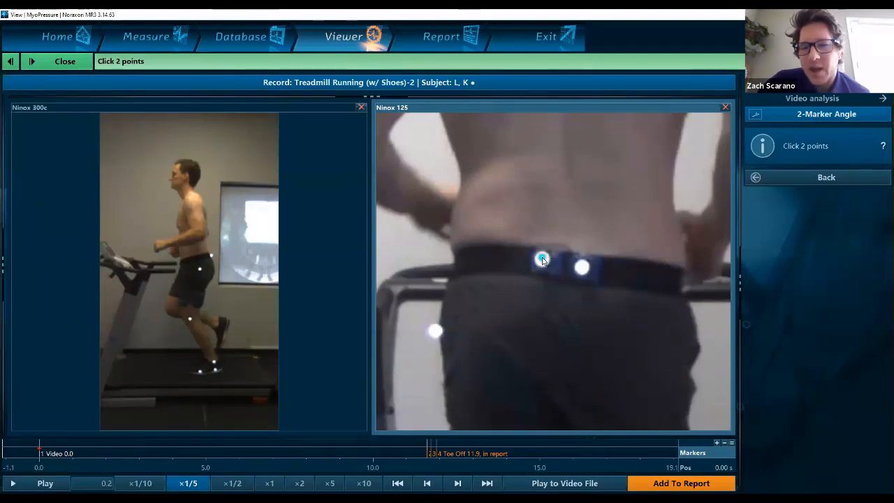
click(583, 268)
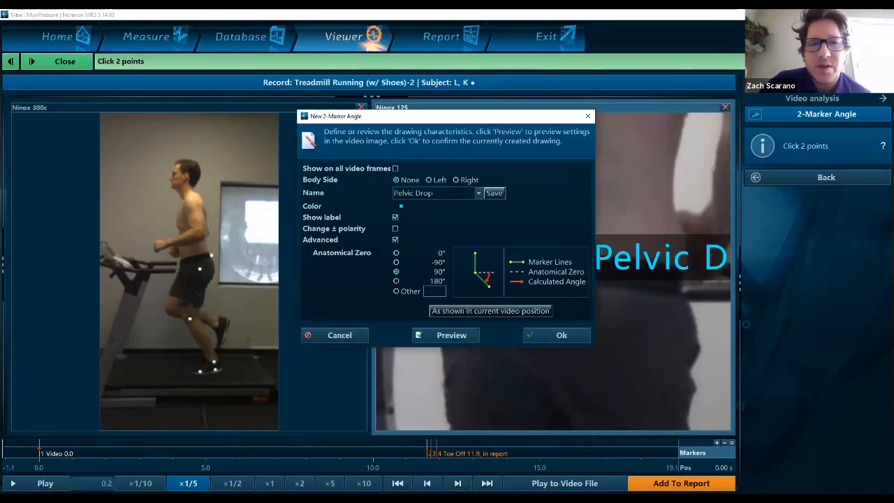
Step: Try the name Hip Drop for the angle before restoring Pelvic Drop, and look at the available colours without changing the colour
drag(437, 194, 361, 190)
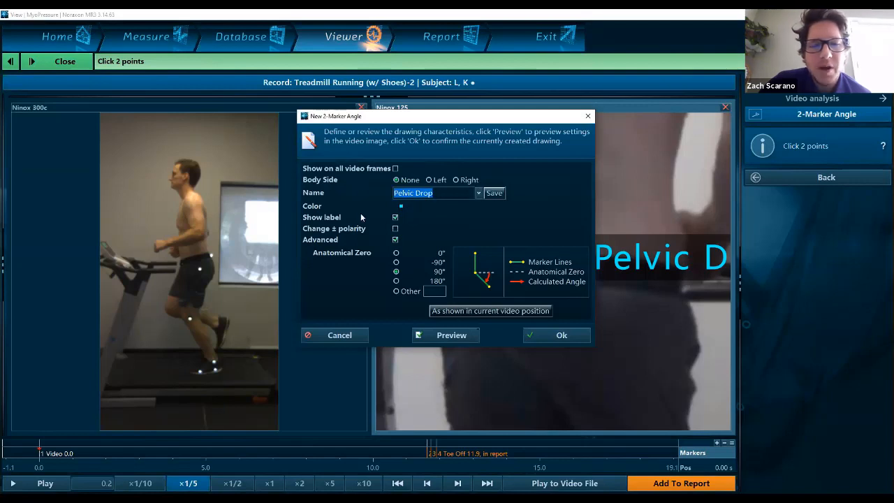
click(449, 195)
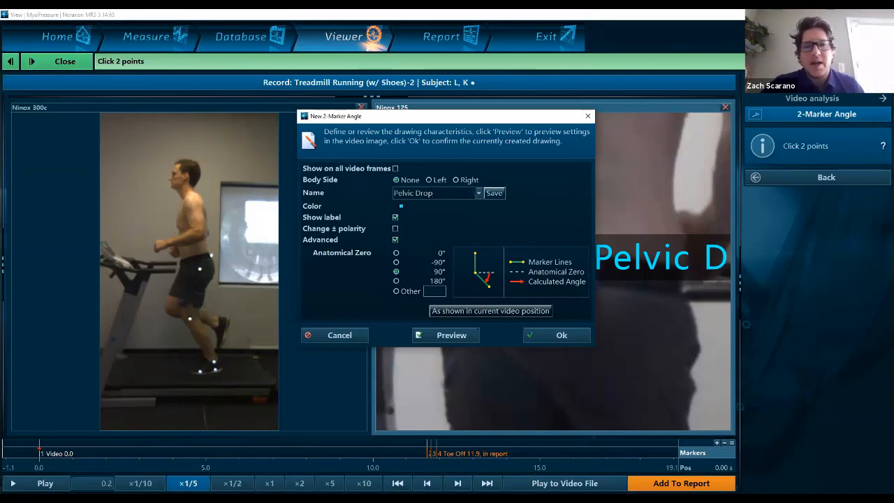
drag(450, 192, 378, 184)
text(Hip Drop)
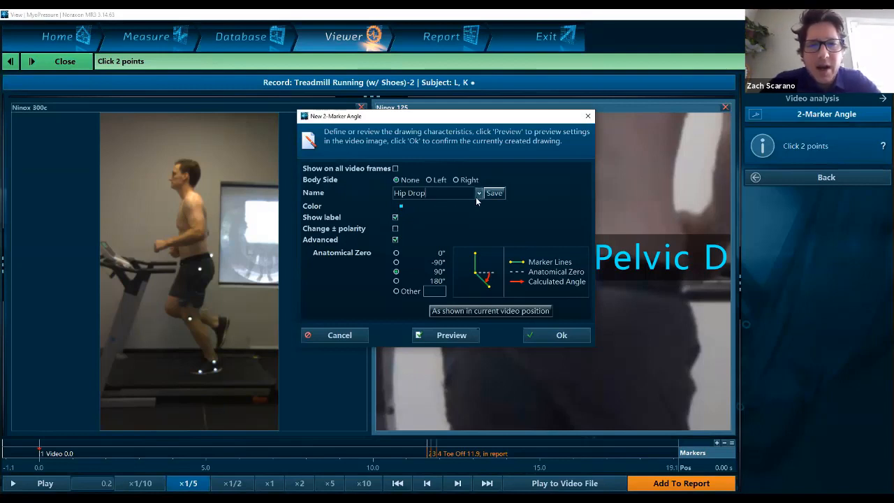
key(Tab)
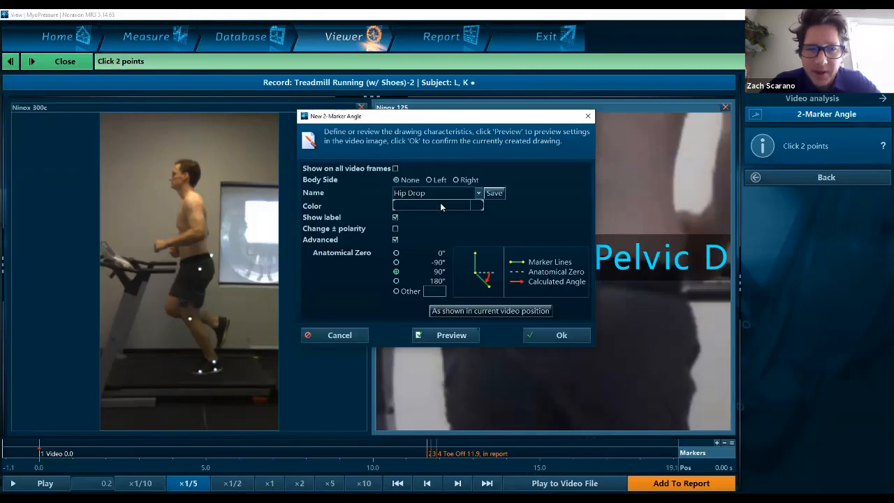
double_click(402, 193)
text(Pelvic)
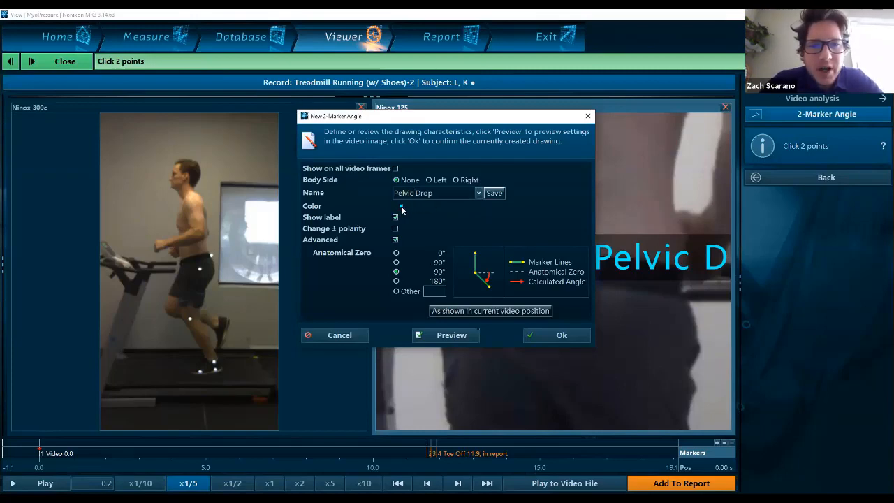
click(401, 206)
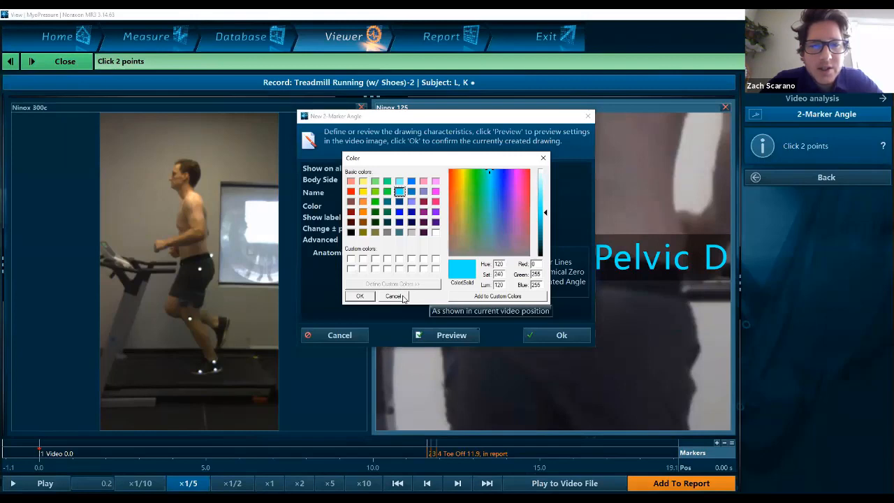
click(402, 297)
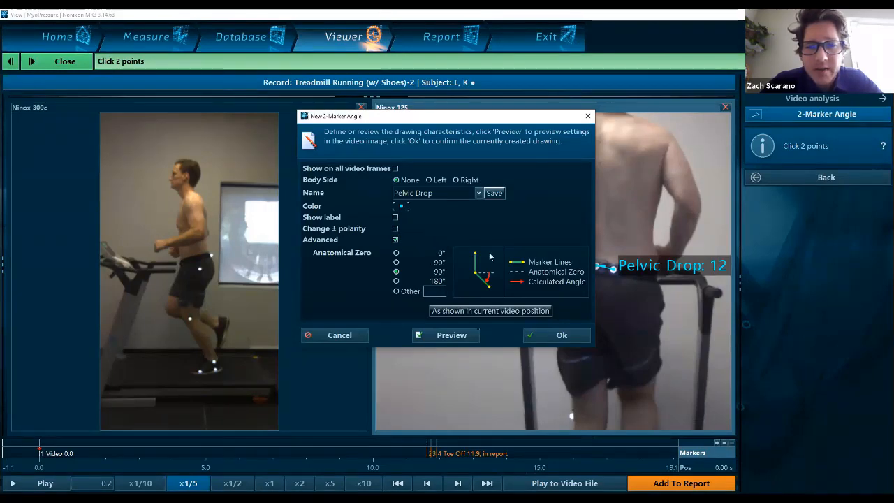
Step: Turn off the Pelvic Drop angle's label and preview it on the rear-view video
click(612, 276)
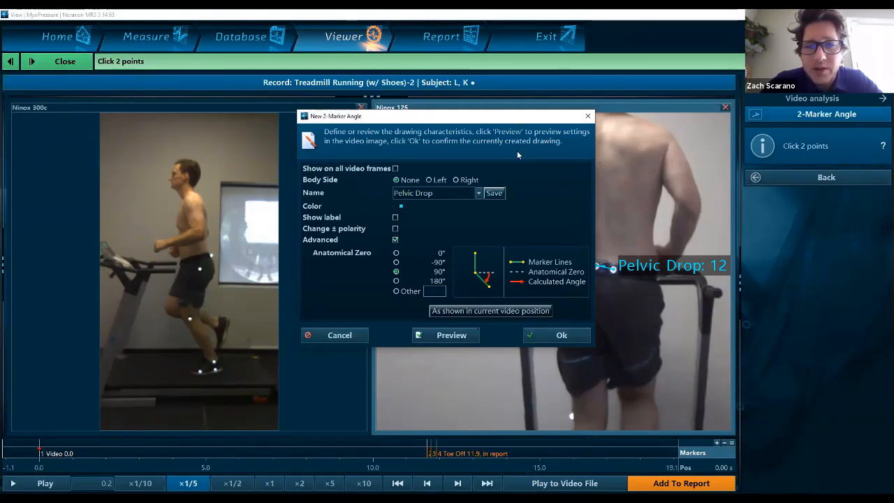
drag(521, 119, 483, 113)
click(592, 271)
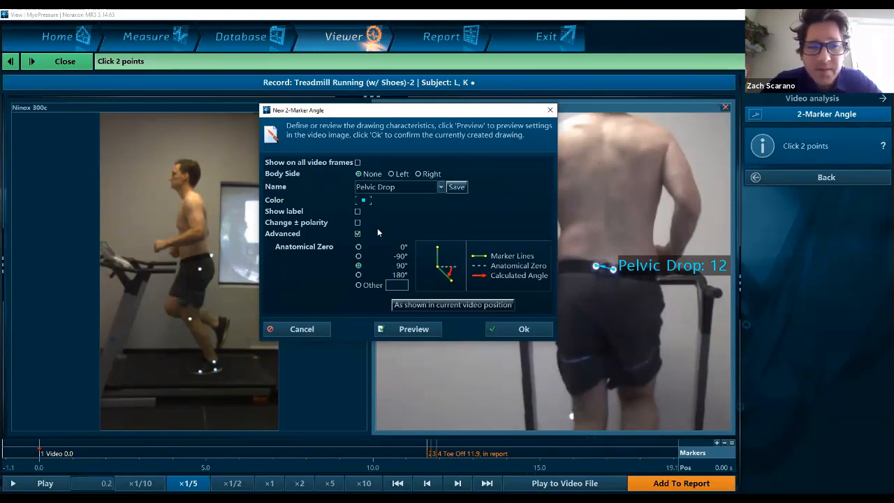
click(409, 213)
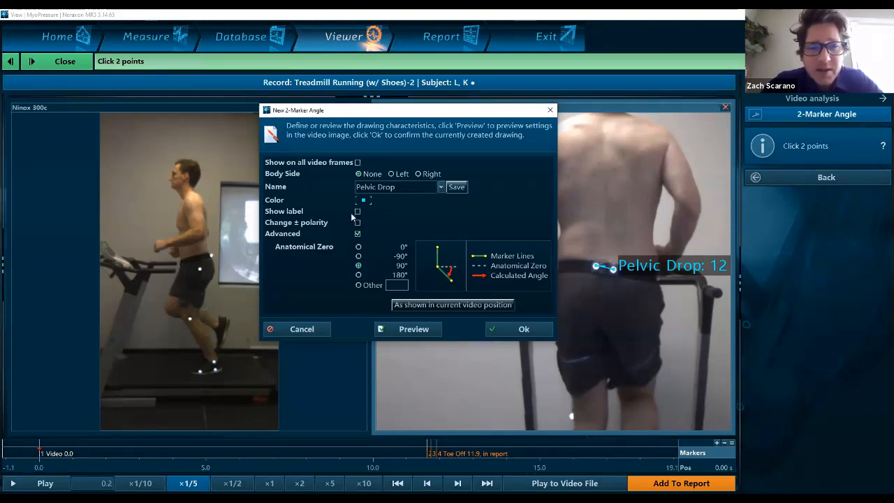
click(435, 333)
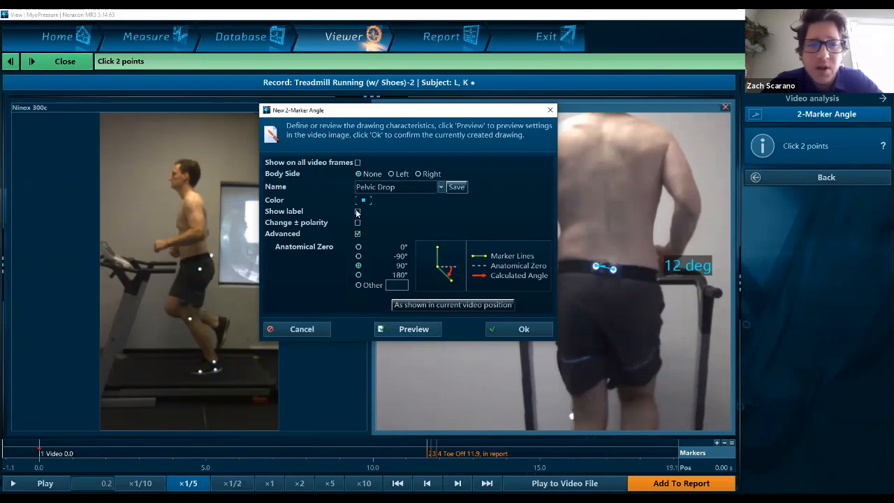
Step: Preview the angle with changed ± polarity, and preview it with original polarity and a 180° anatomical zero
click(358, 223)
click(422, 330)
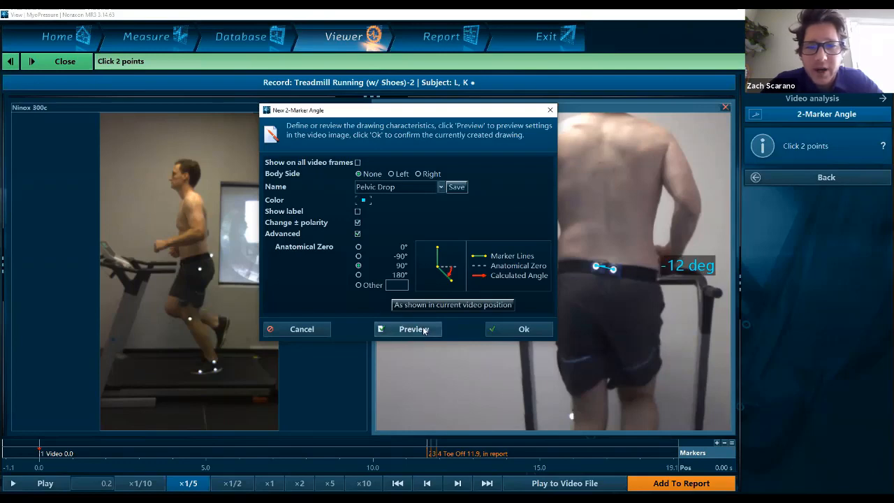
click(357, 223)
click(357, 275)
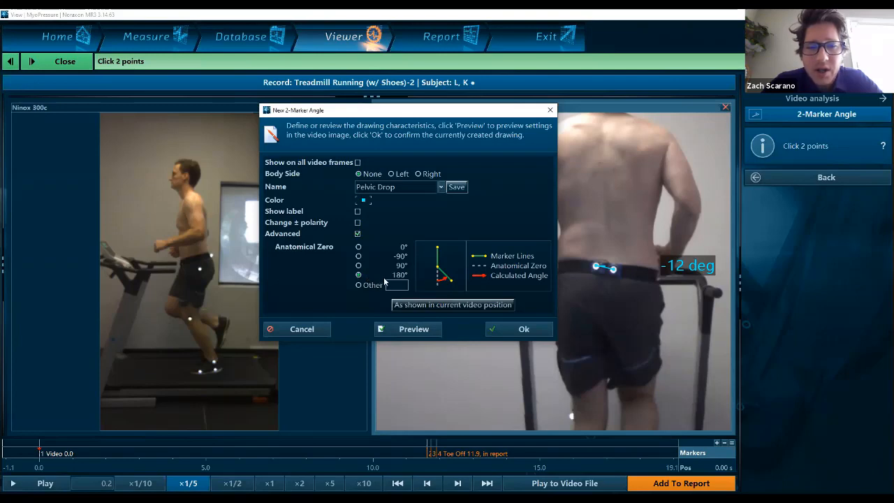
click(424, 331)
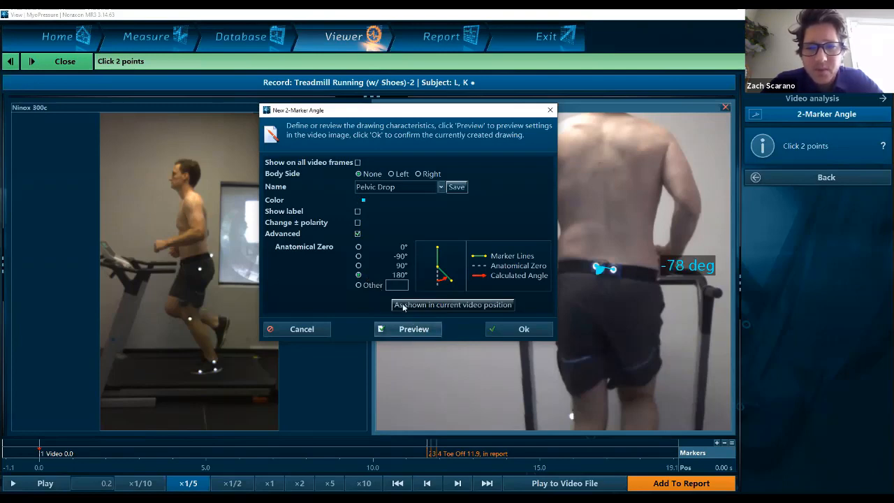
Step: Set the anatomical zero to 90°, preview the angle and accept it
click(358, 266)
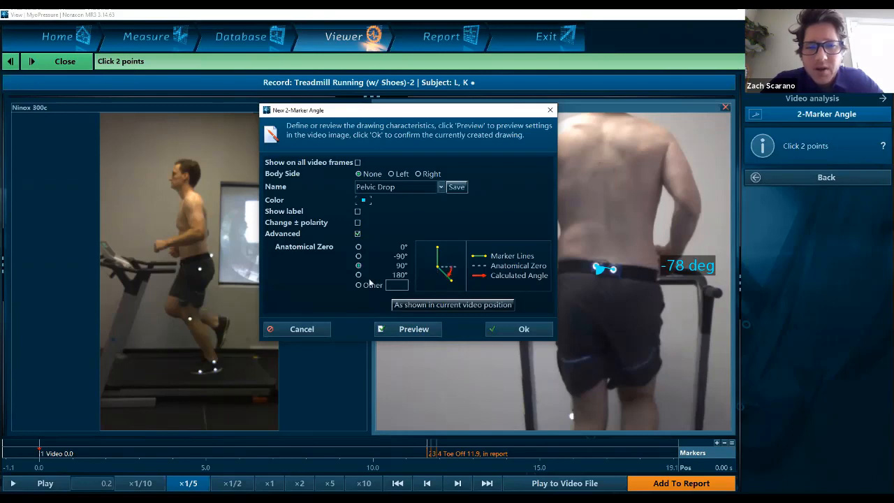
click(412, 329)
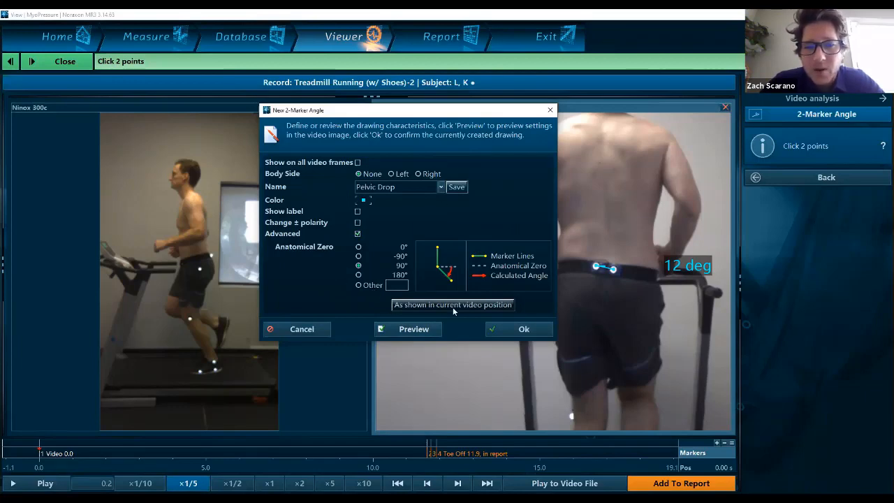
click(530, 331)
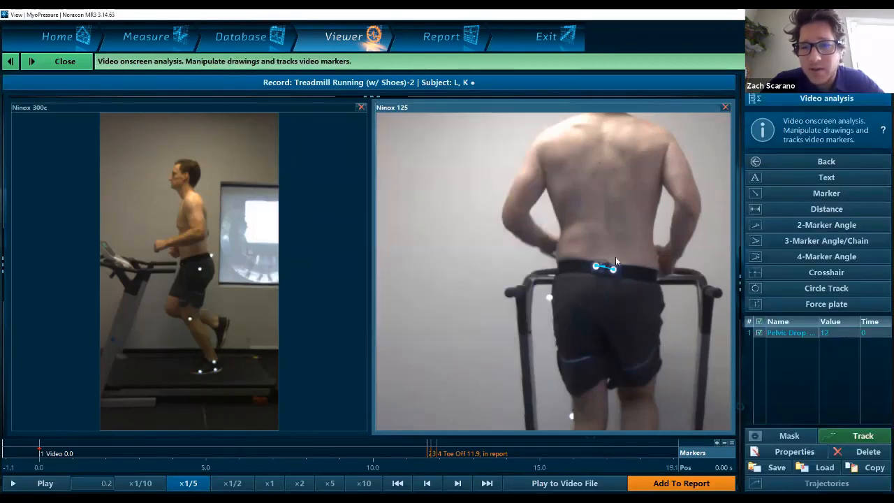
Step: Examine the Pelvic Drop markers and angle line on the runner's waistband in the rear-view video
scroll(577, 255, down, 3)
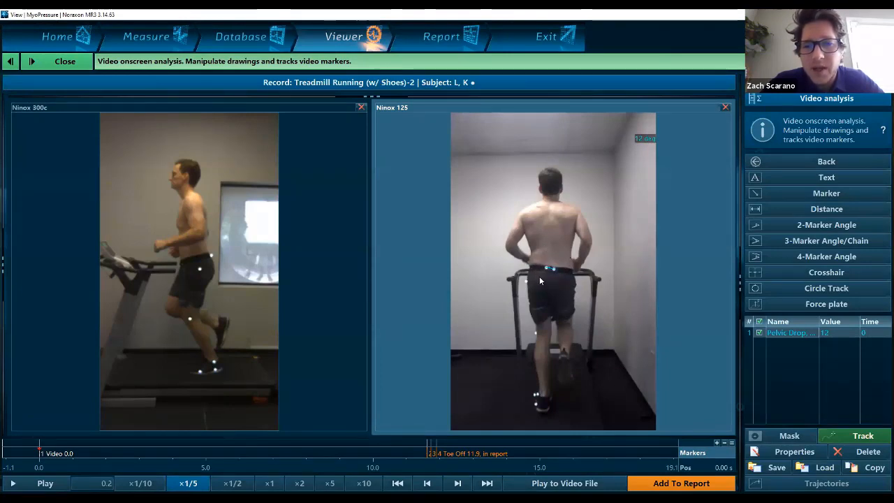
scroll(543, 278, up, 3)
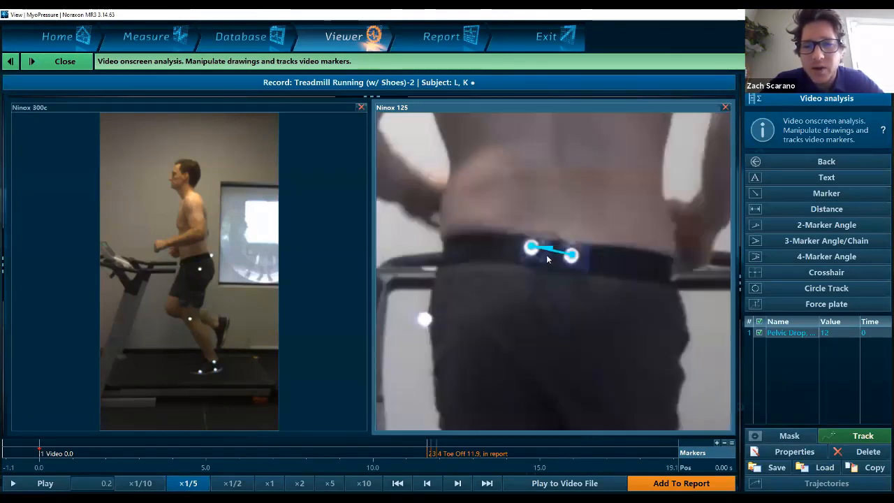
scroll(548, 259, down, 3)
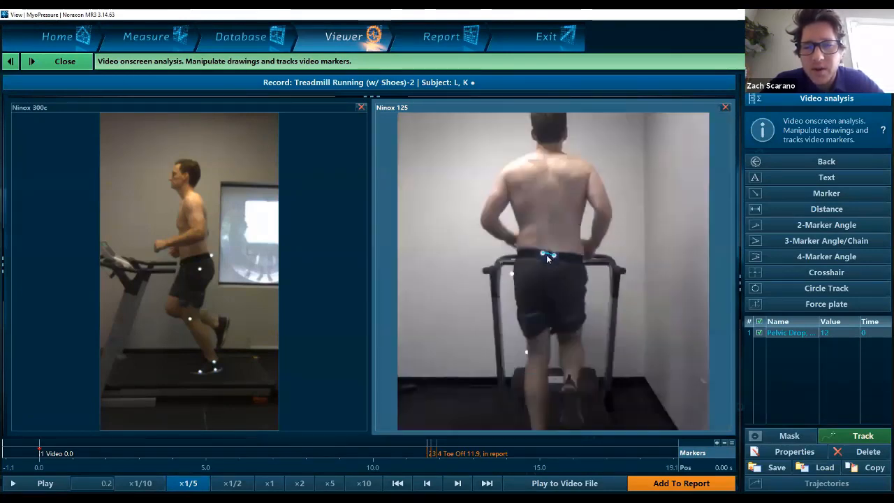
scroll(548, 259, up, 3)
scroll(548, 273, down, 3)
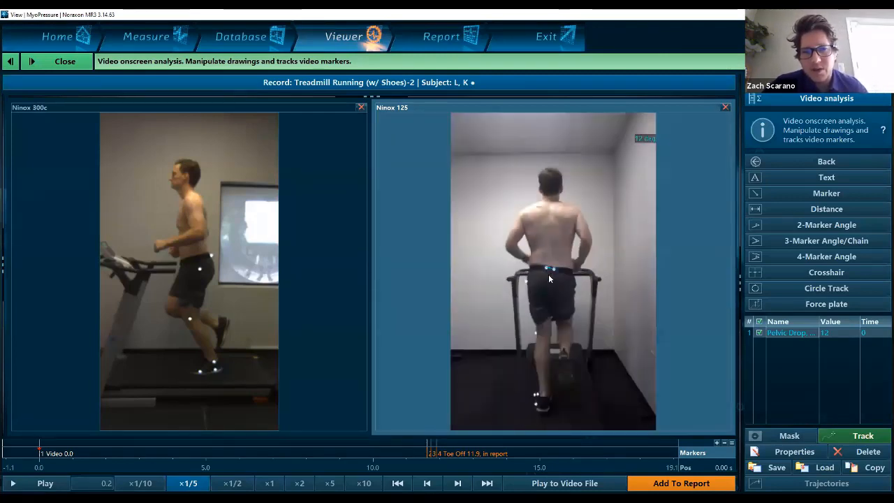
scroll(549, 278, up, 3)
scroll(549, 274, down, 3)
scroll(546, 278, up, 2)
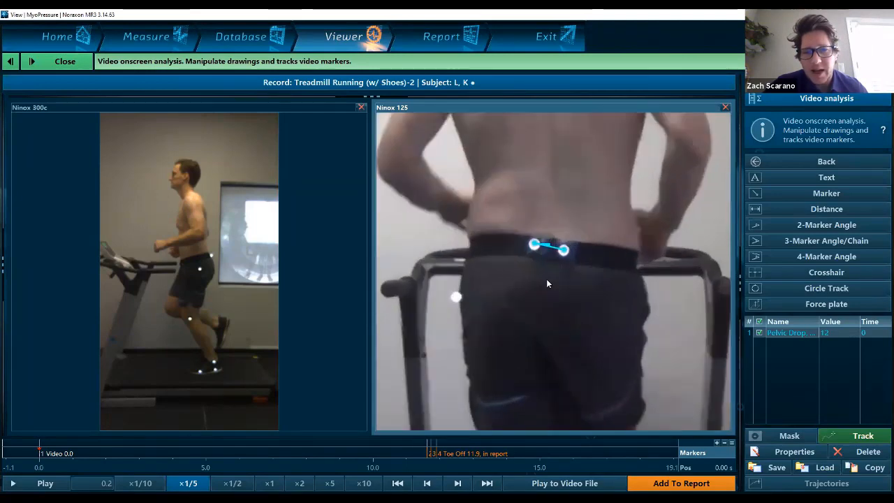
scroll(546, 278, down, 3)
scroll(545, 280, up, 2)
scroll(545, 282, down, 2)
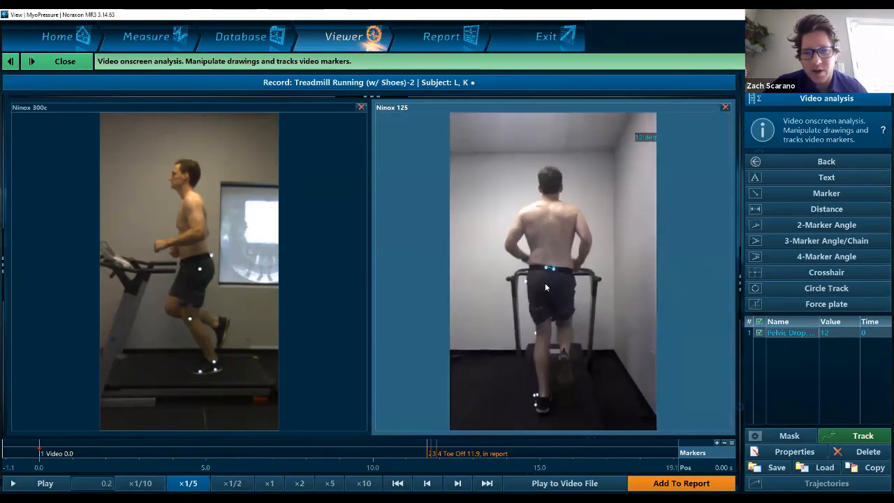
scroll(545, 283, up, 2)
scroll(543, 284, down, 2)
scroll(542, 286, up, 3)
scroll(543, 285, down, 1)
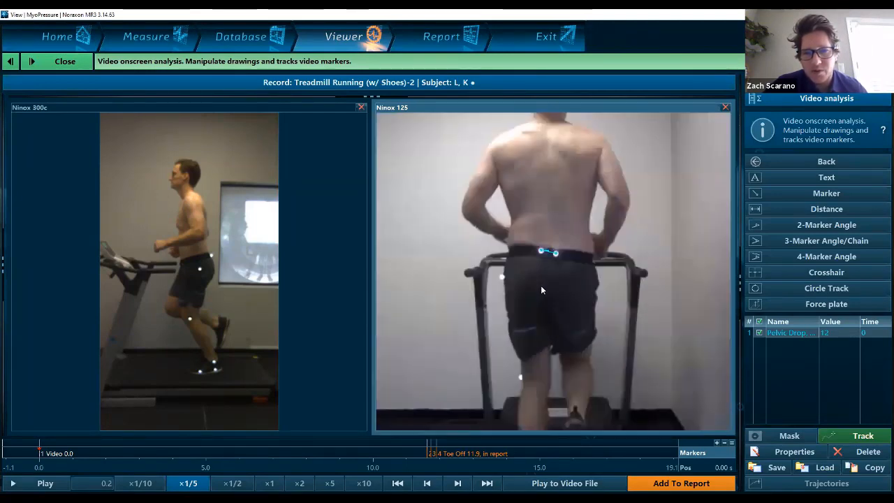
scroll(541, 285, down, 4)
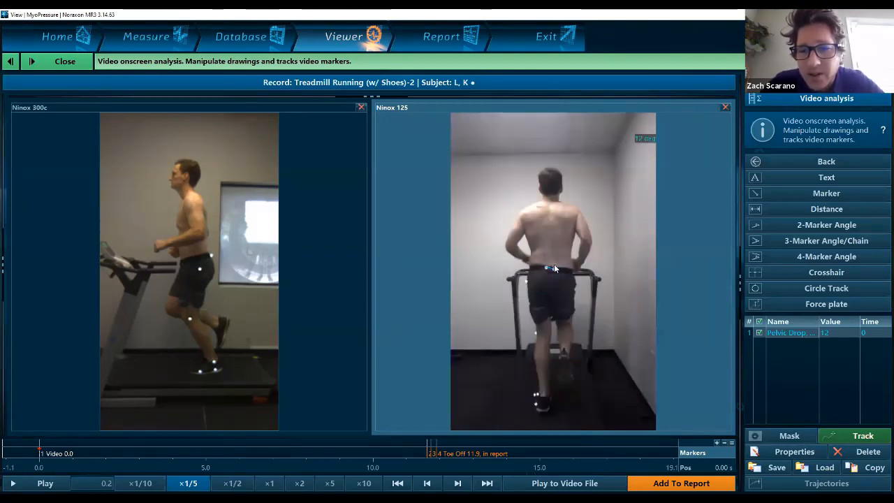
Step: Place the Pelvic Drop angle's value on the runner's lower back, just above the waistband markers
scroll(548, 264, up, 2)
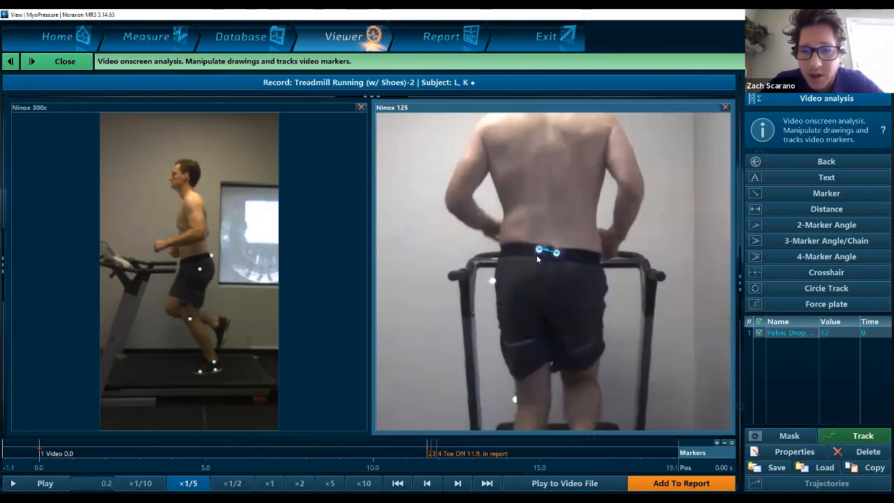
scroll(538, 258, up, 3)
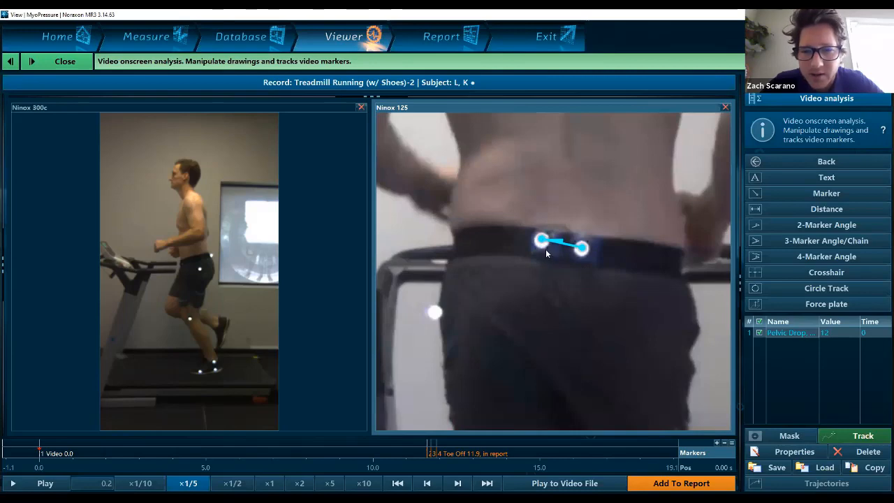
scroll(548, 252, down, 3)
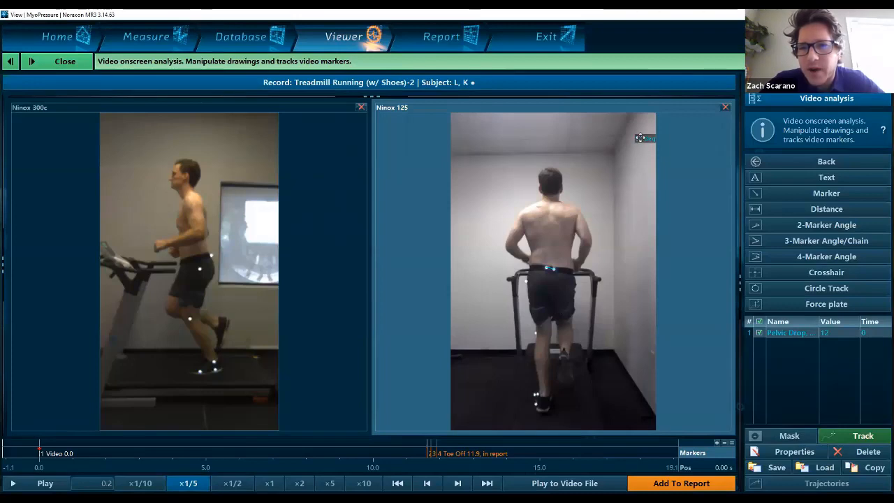
drag(640, 138, 546, 249)
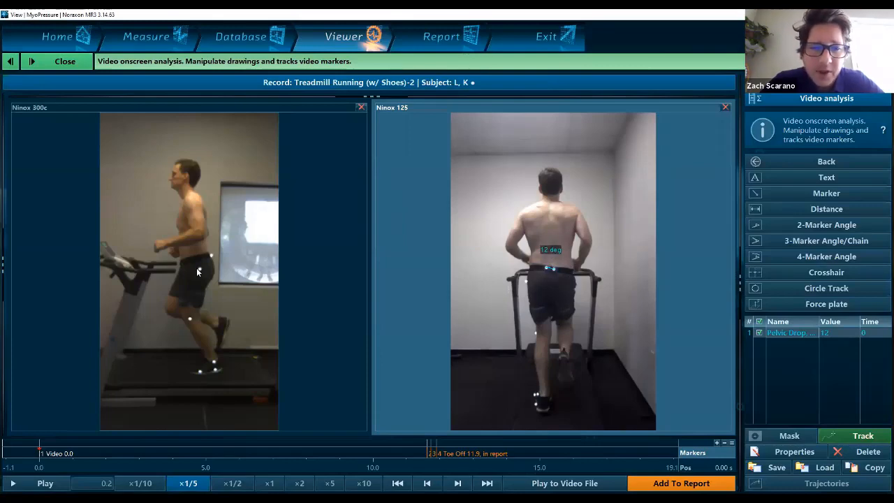
Step: Draw a Distance measurement in the side-view video from the knee marker to the heel marker
click(328, 310)
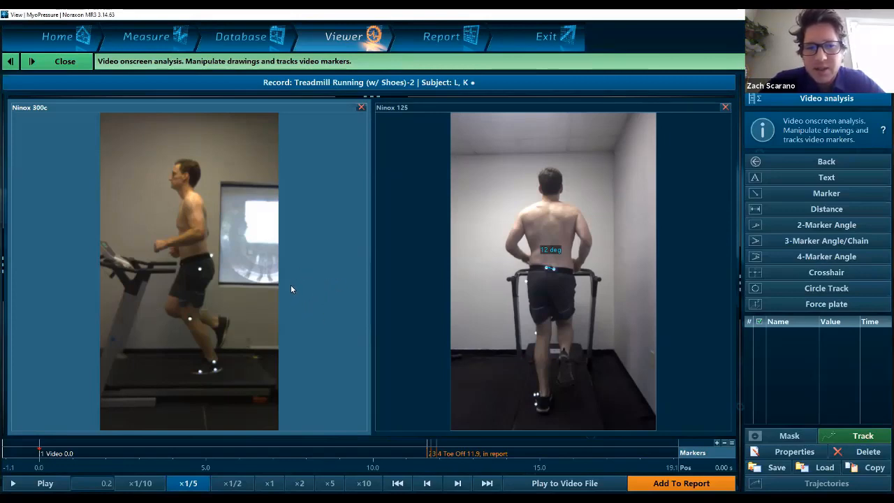
click(794, 208)
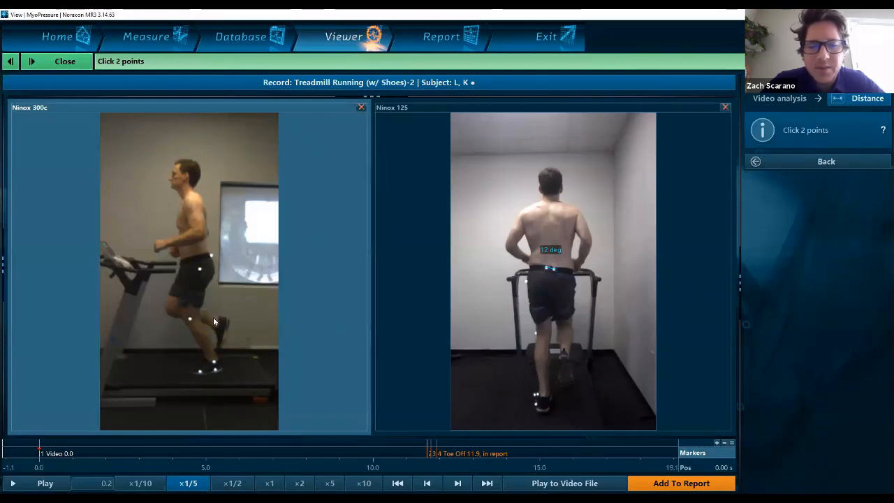
scroll(207, 337, up, 2)
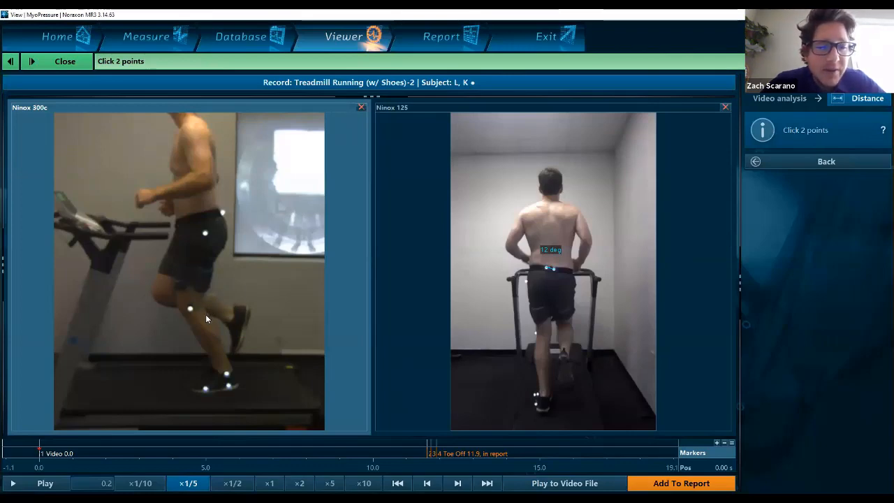
scroll(205, 314, up, 1)
scroll(206, 315, down, 2)
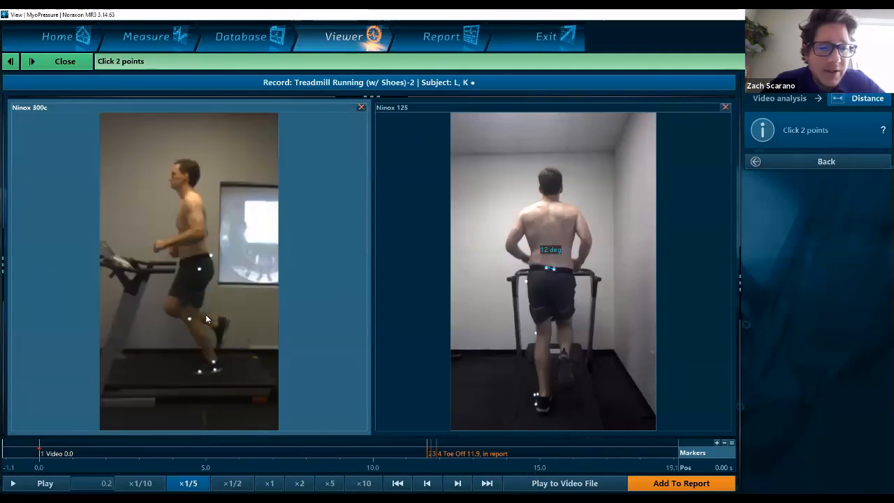
scroll(206, 318, up, 2)
scroll(206, 319, down, 1)
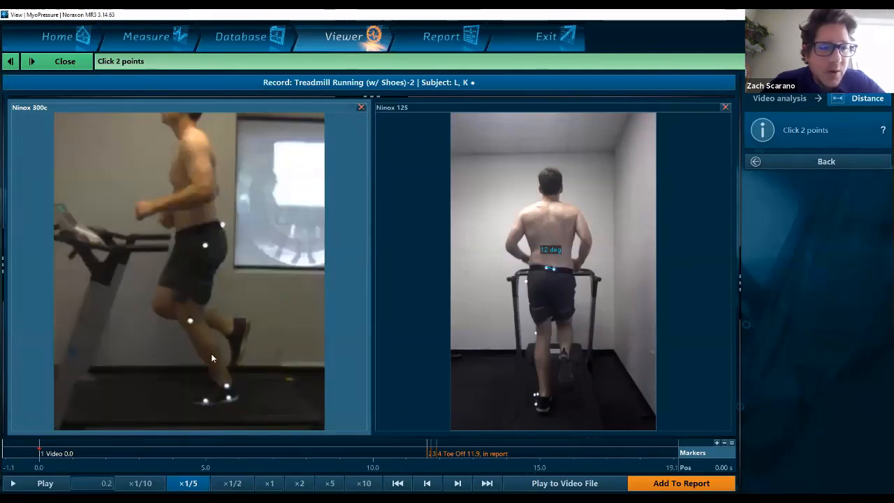
scroll(211, 353, down, 1)
scroll(203, 356, up, 2)
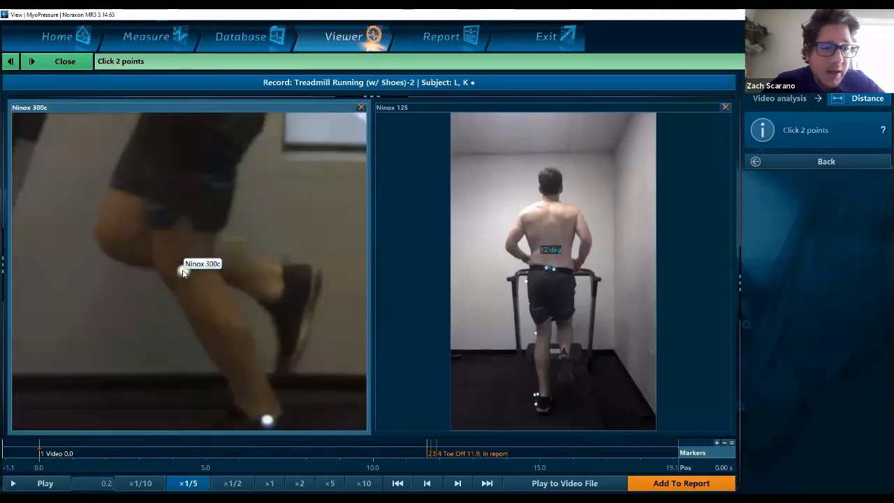
click(183, 273)
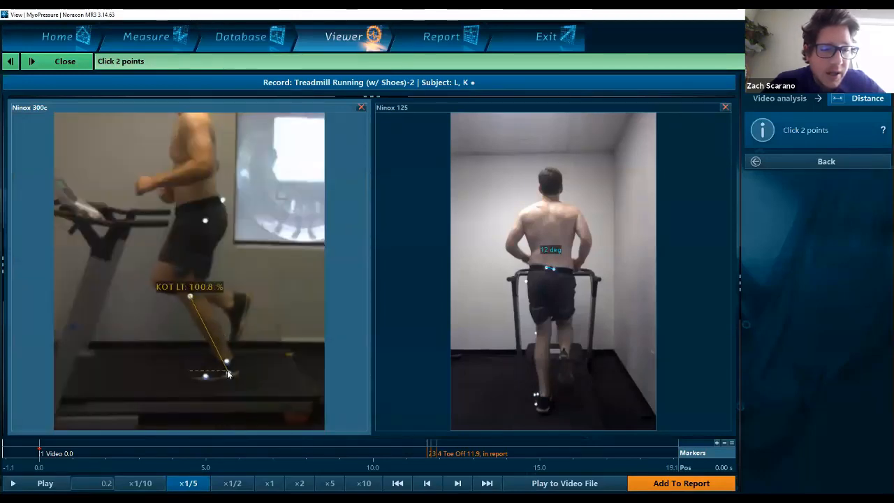
scroll(230, 372, up, 3)
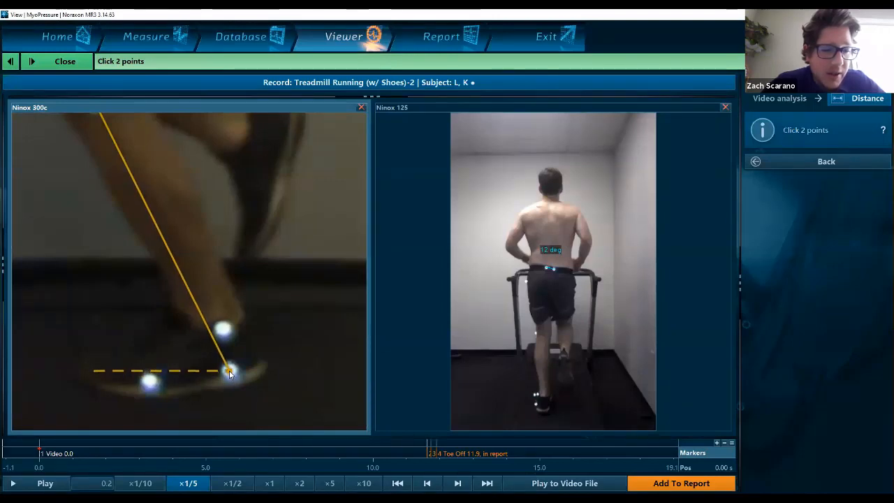
click(229, 374)
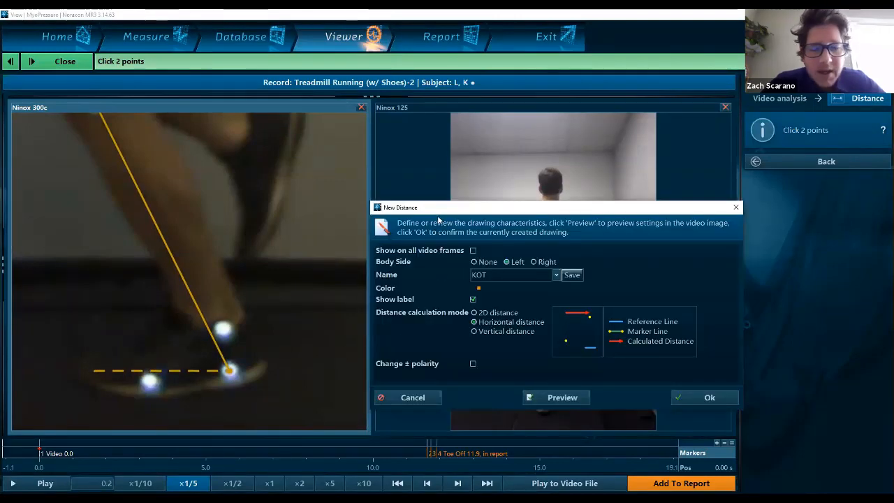
Step: Try the 2D and Vertical distance calculation modes for the KOT distance before restoring Horizontal distance
drag(445, 215, 342, 160)
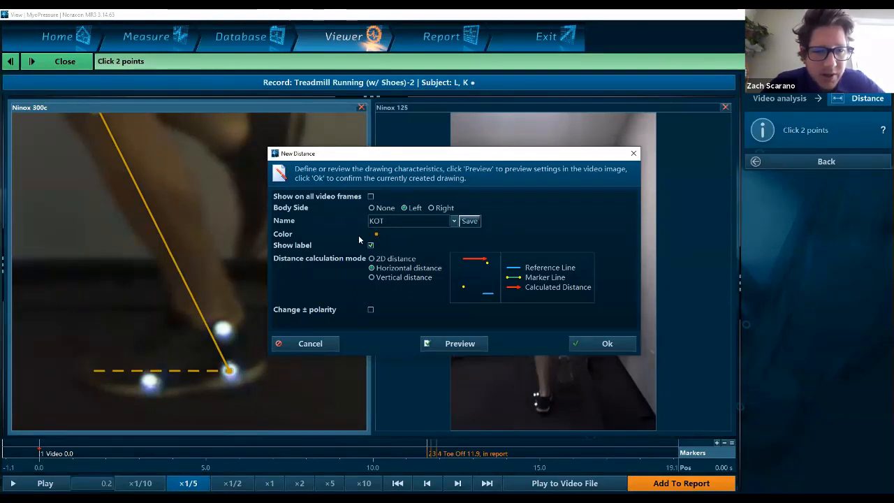
scroll(196, 248, down, 2)
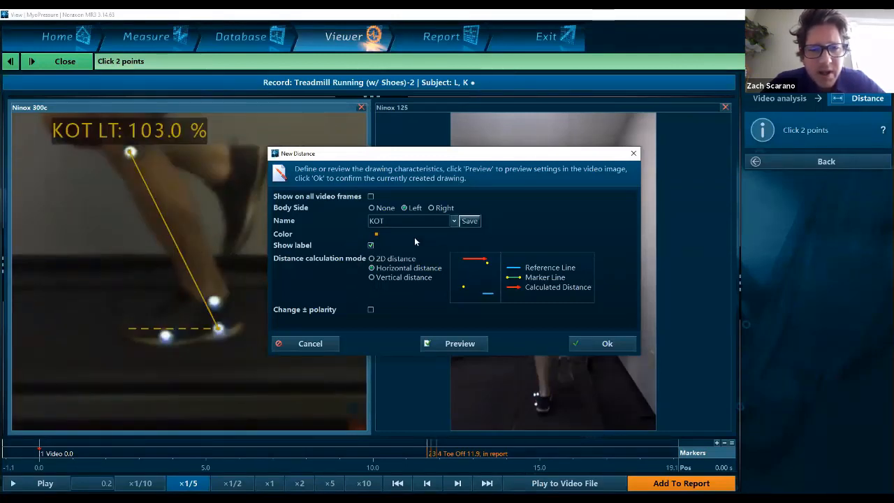
click(372, 259)
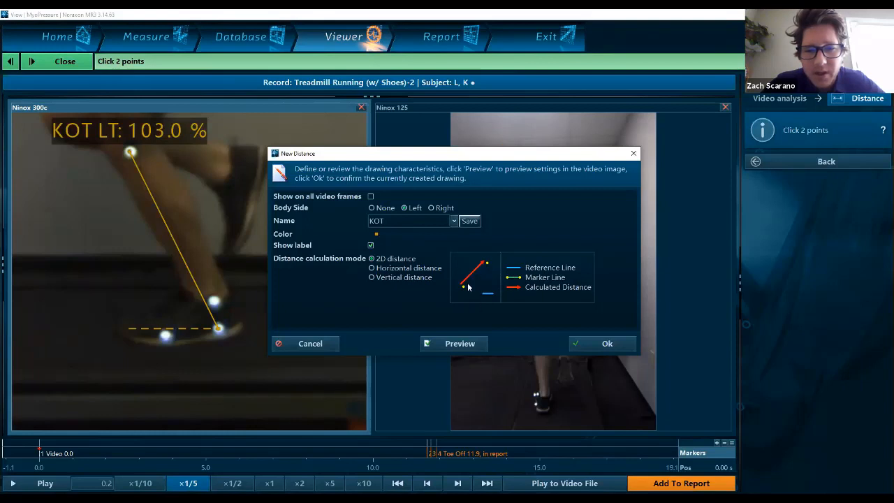
click(372, 269)
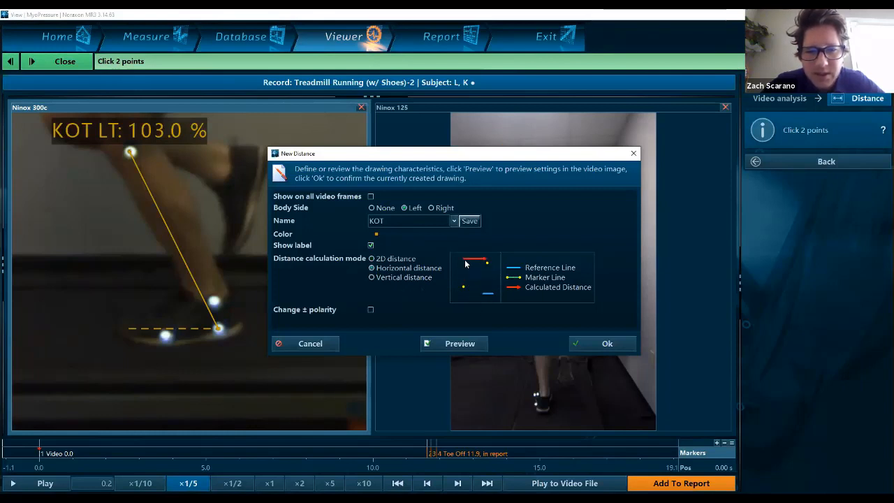
click(372, 277)
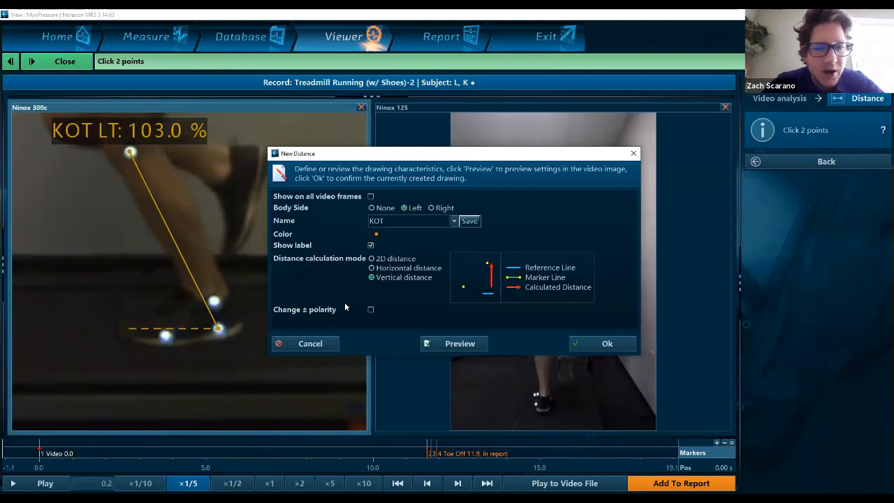
click(375, 271)
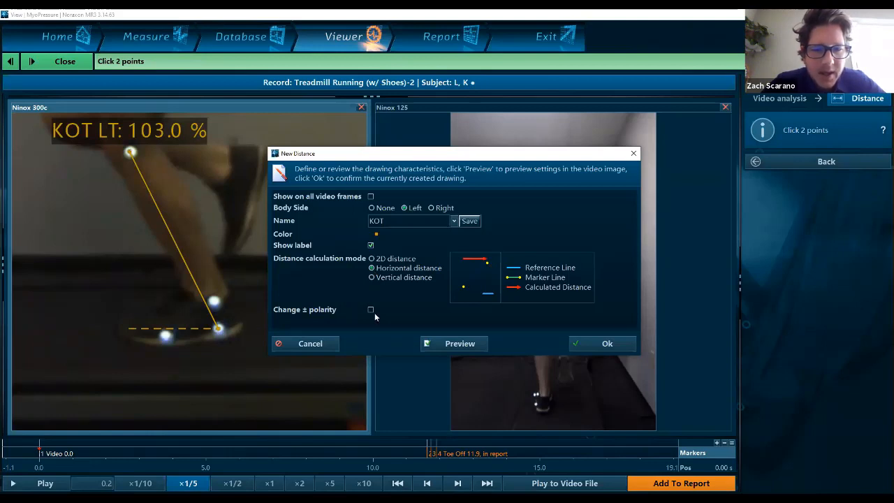
Step: Turn off the KOT distance's label, check it on the side-view video and accept the measurement
click(371, 246)
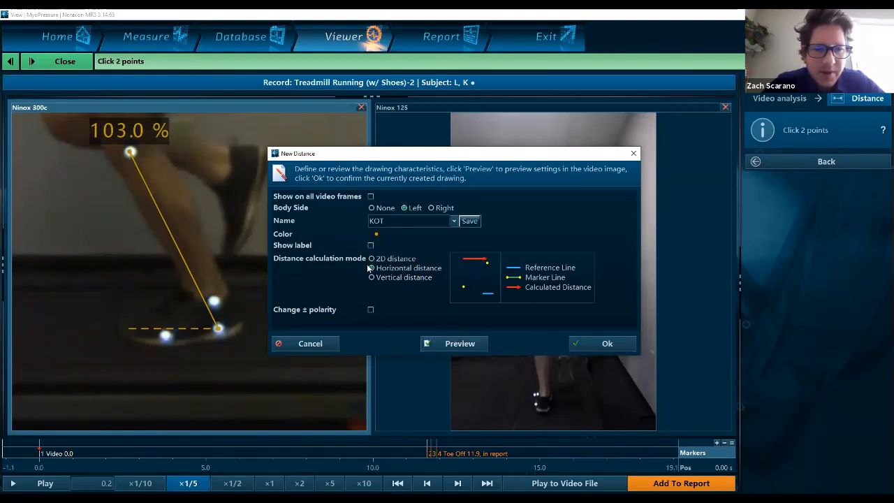
scroll(162, 258, down, 3)
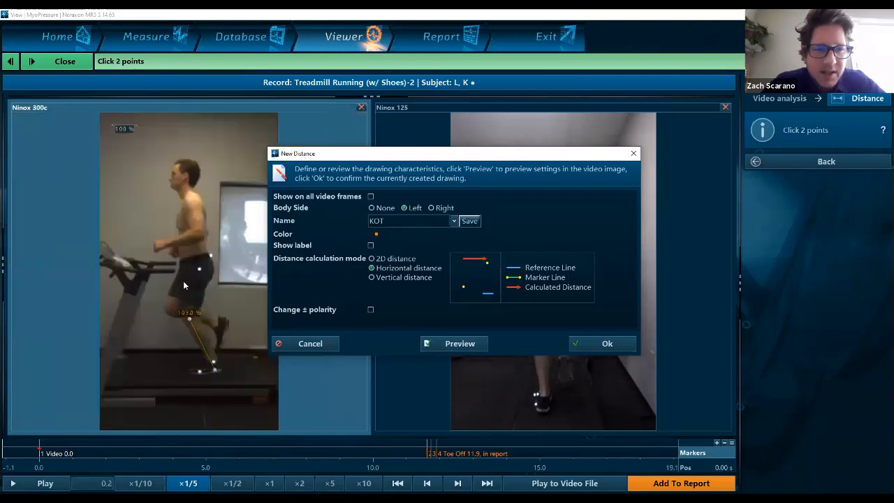
scroll(193, 312, up, 2)
scroll(193, 311, down, 2)
scroll(208, 342, up, 3)
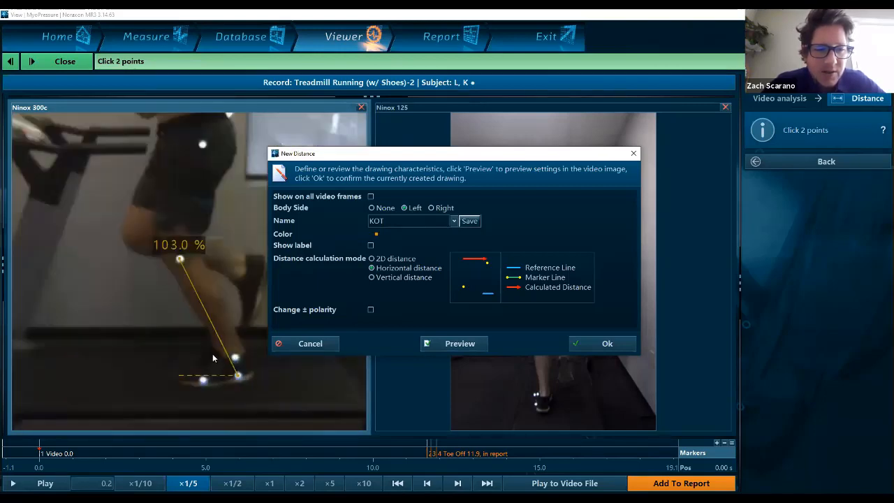
scroll(207, 343, down, 2)
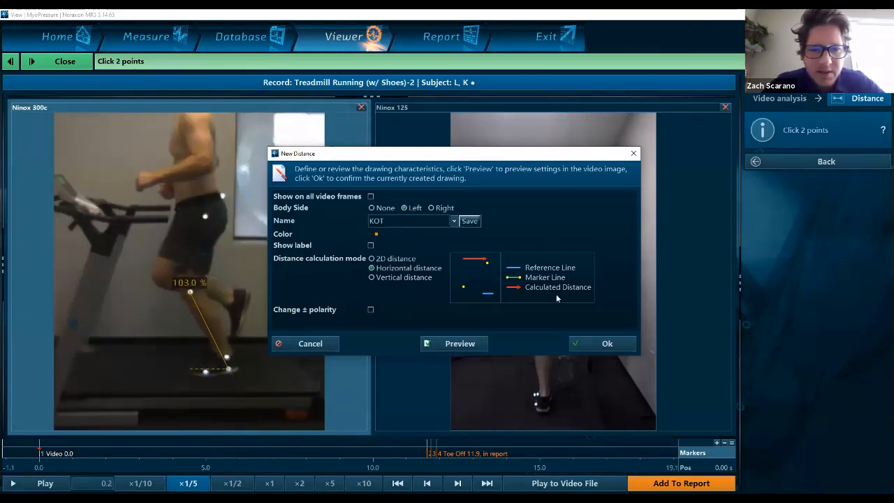
click(610, 343)
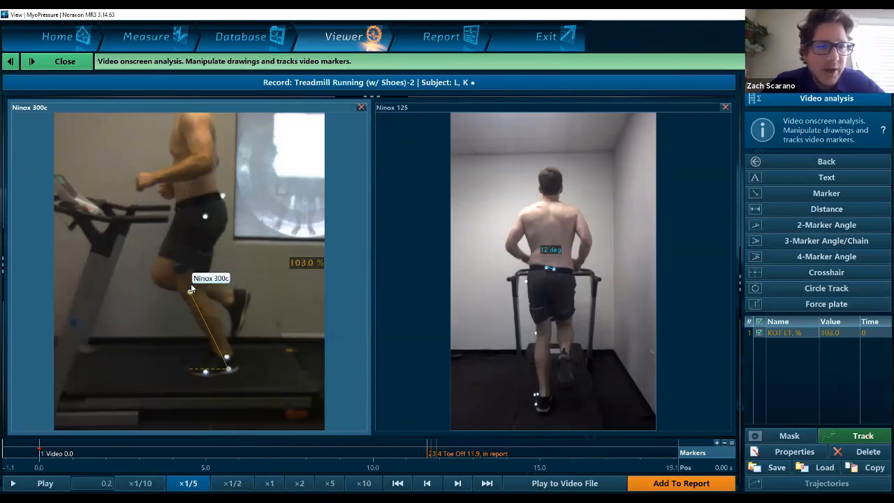
Step: Draw a 2-Marker Angle in the side-view video from the hip marker to the knee marker
click(805, 227)
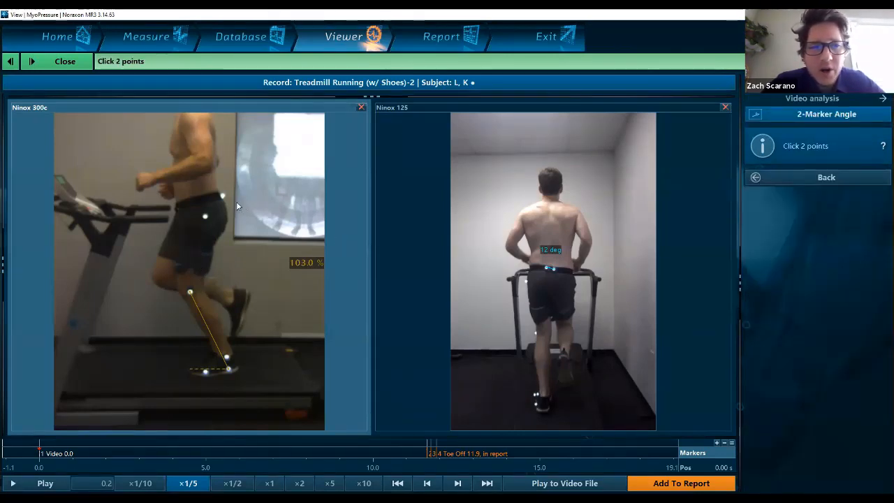
scroll(208, 220, up, 3)
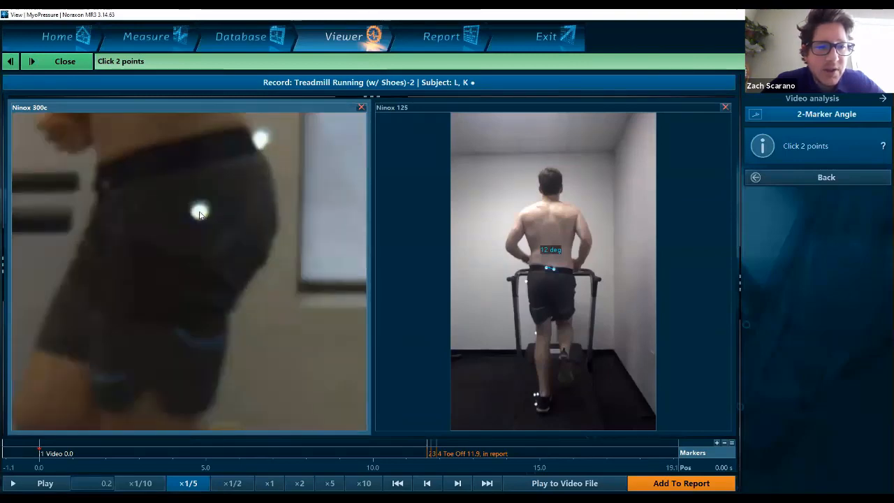
click(201, 216)
scroll(189, 307, up, 3)
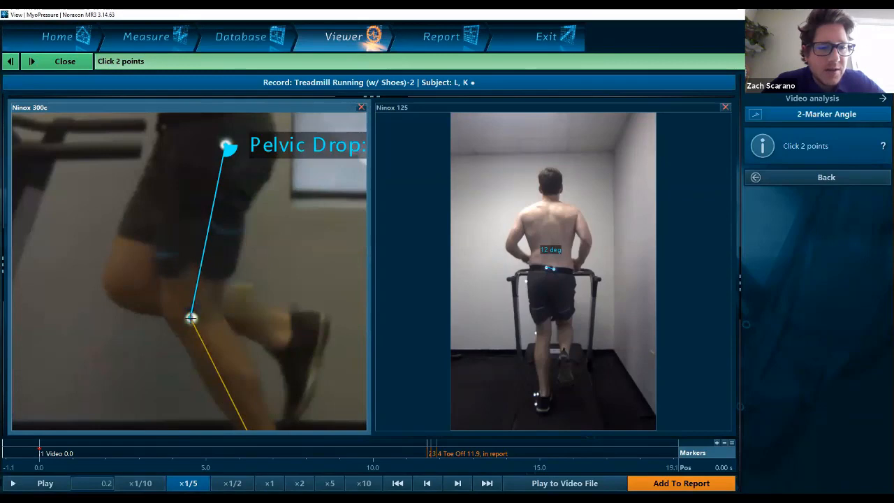
click(255, 323)
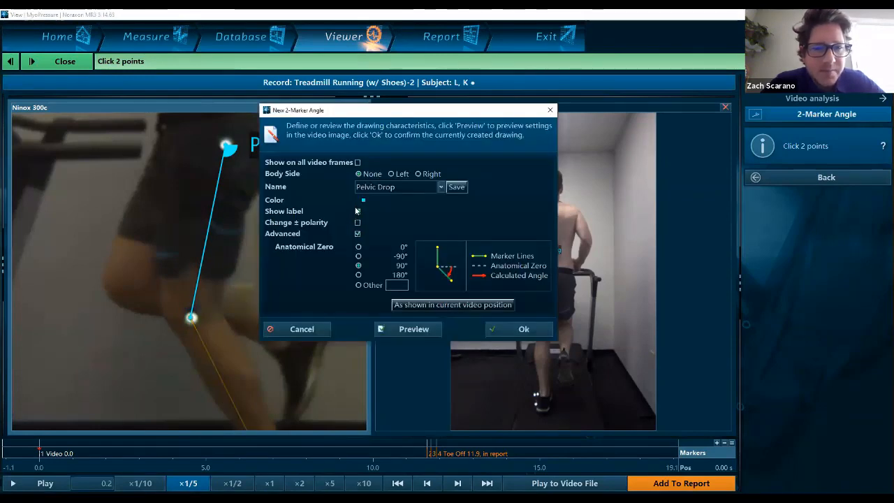
Step: Assign the new 2-marker angle to the left body side and name it Hip Flexion
mouse_move(404, 115)
mouse_down()
mouse_move(468, 126)
mouse_move(463, 119)
mouse_up()
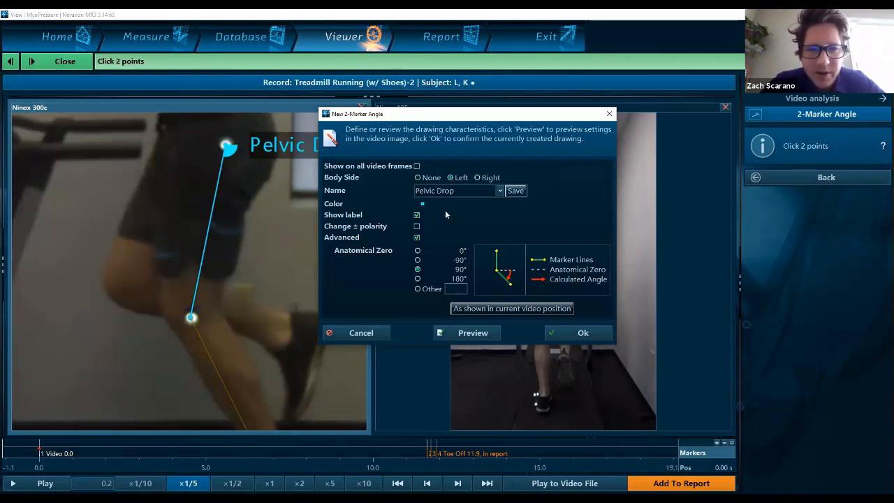
drag(457, 191, 419, 191)
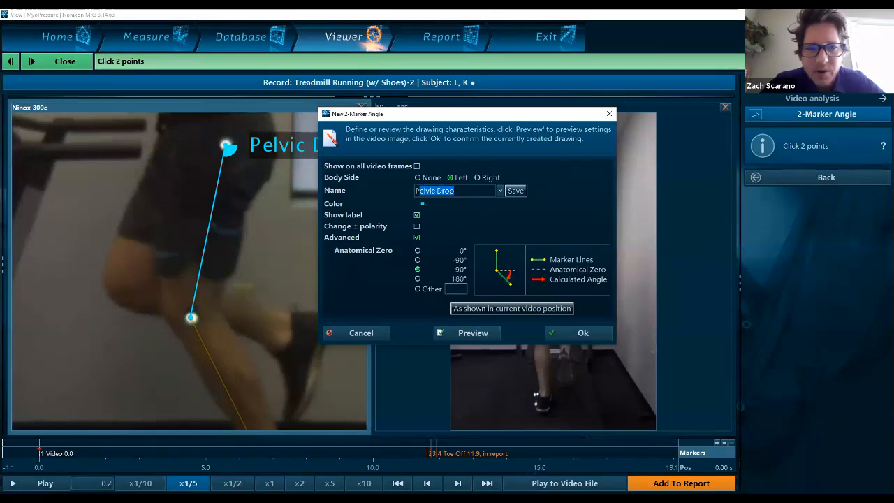
key(BackSpace)
text(Hip)
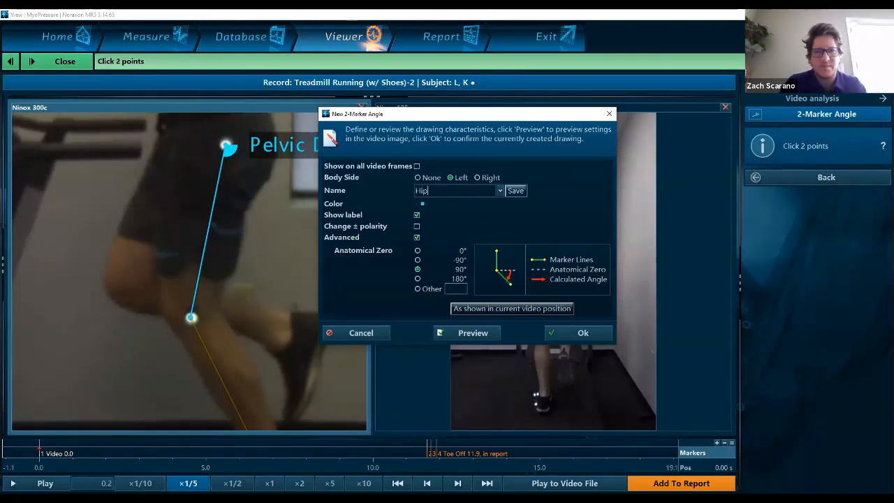
text( Flexion)
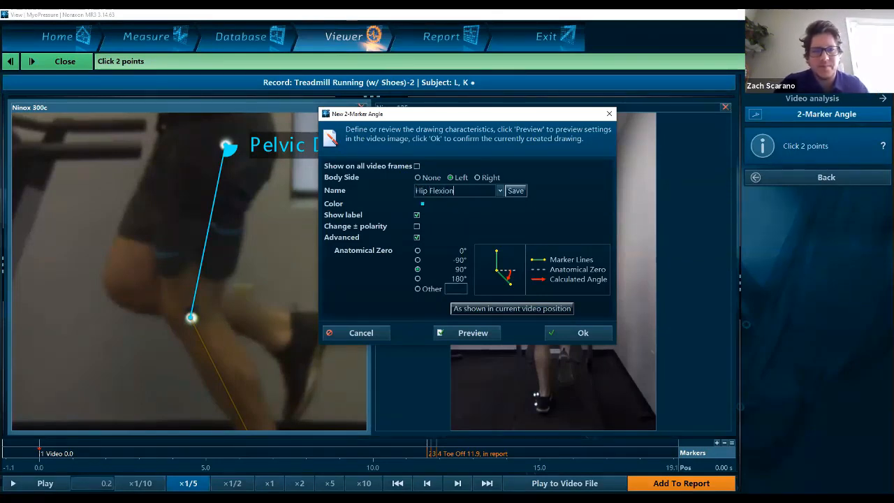
Step: Set the Hip Flexion angle's drawing colour to bright magenta
click(422, 204)
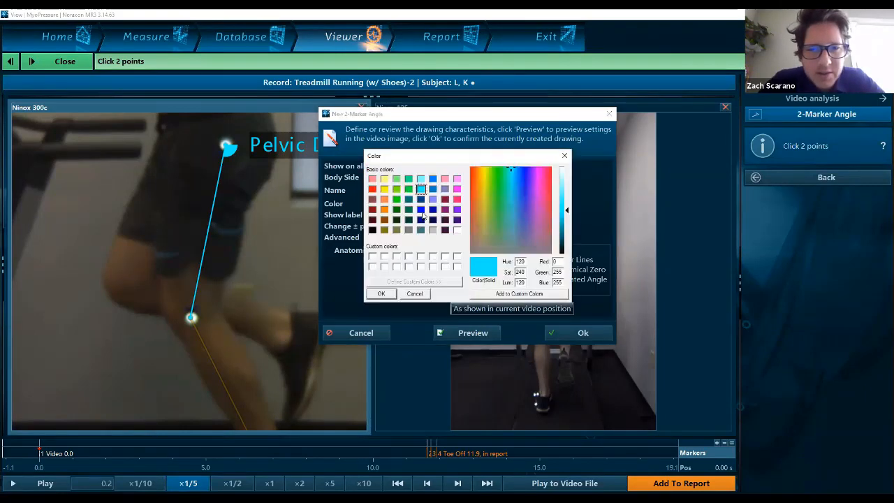
click(456, 189)
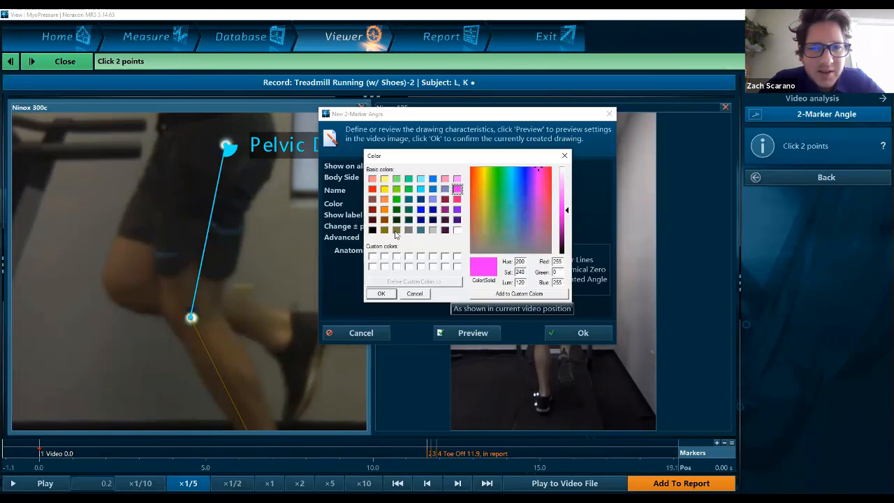
click(380, 293)
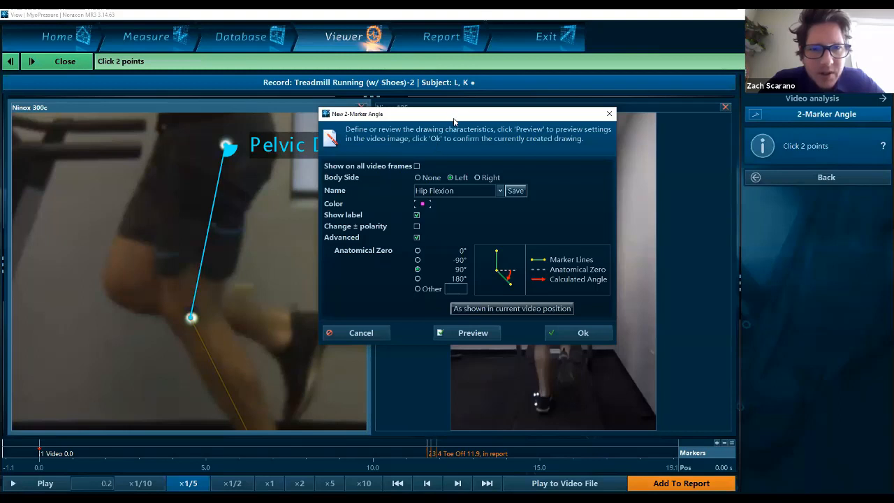
Step: Set the Hip Flexion angle's anatomical zero to 180° and examine its preview on the runner's thigh
mouse_move(454, 120)
mouse_down()
mouse_move(447, 104)
mouse_move(518, 111)
mouse_up()
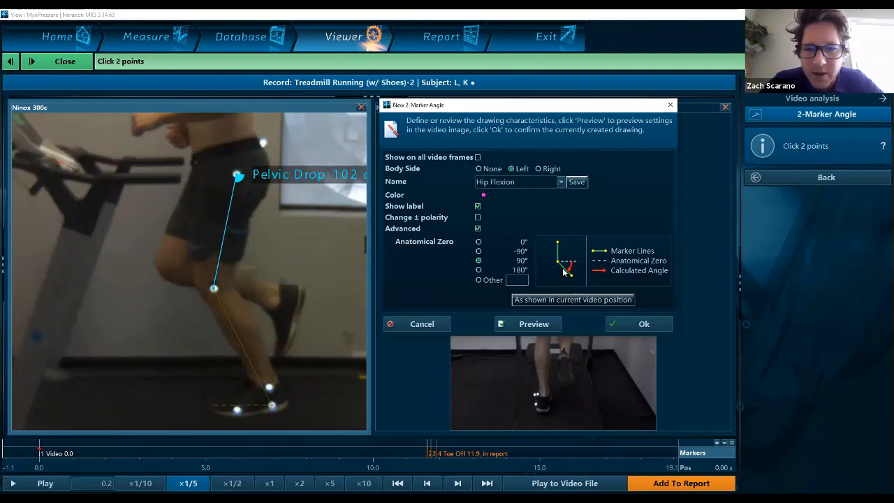
click(479, 270)
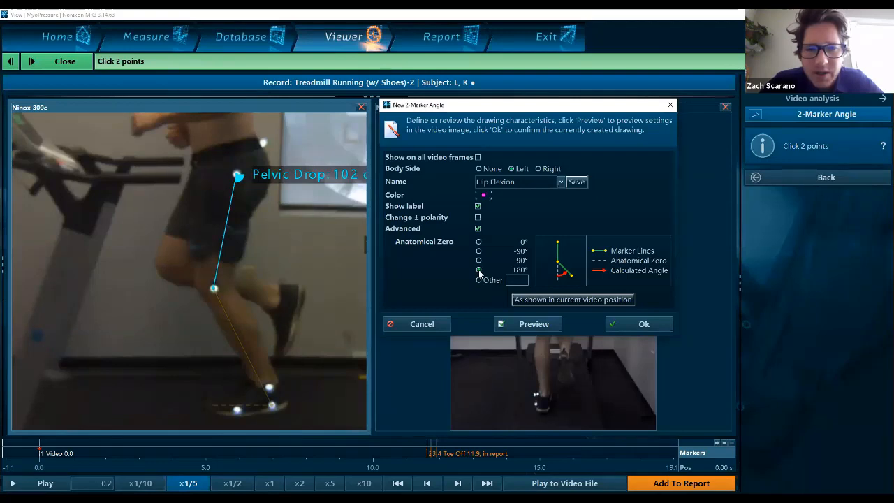
click(532, 325)
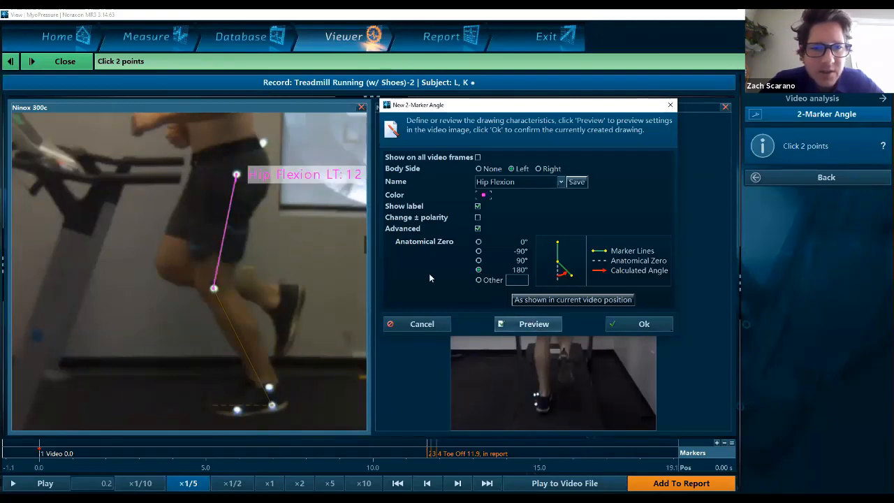
scroll(299, 194, down, 4)
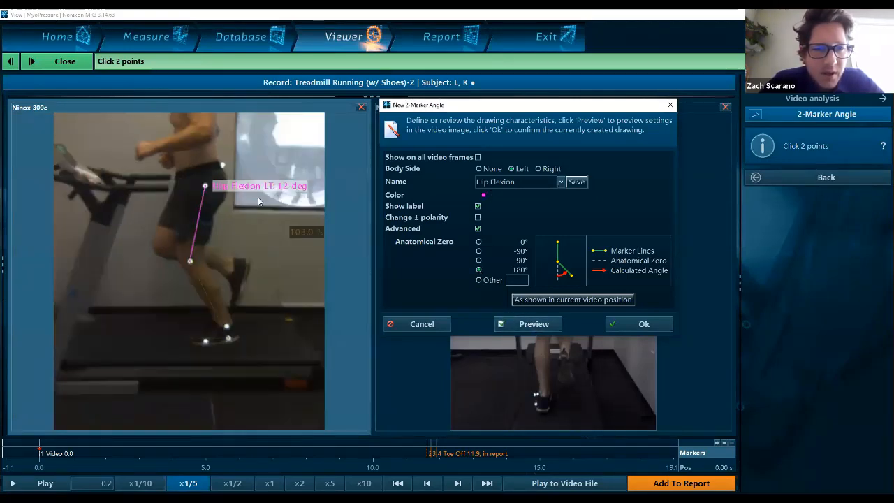
scroll(258, 197, up, 2)
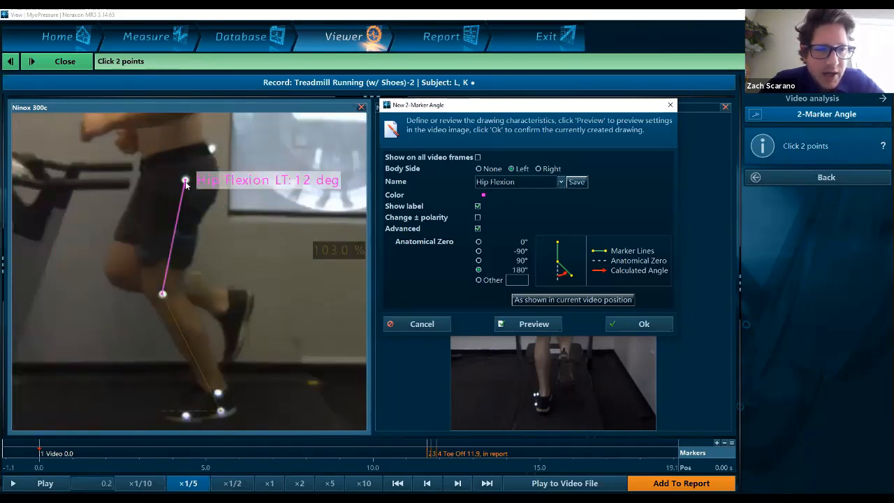
scroll(183, 190, up, 2)
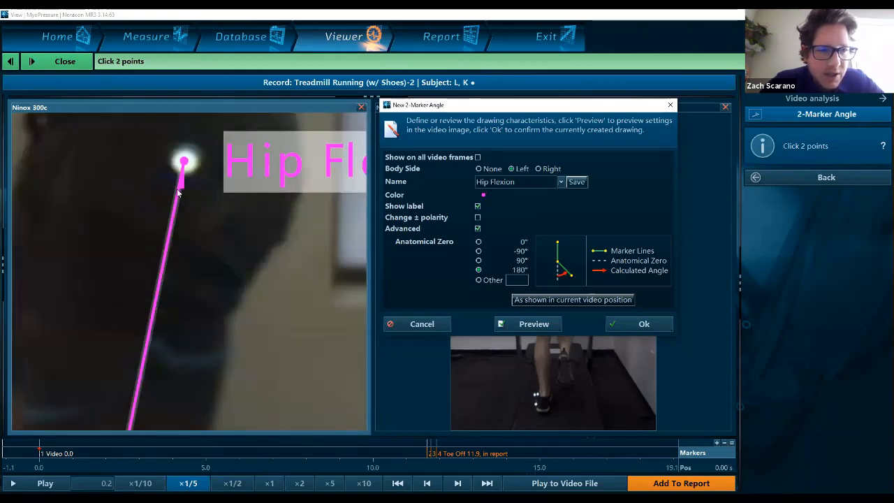
scroll(194, 207, down, 2)
scroll(194, 207, down, 2)
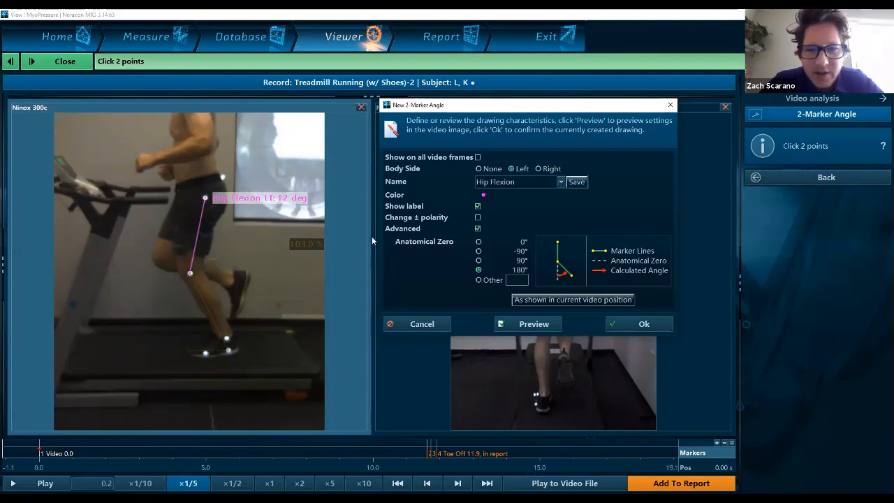
Step: Try a 0° anatomical zero with reversed polarity for the Hip Flexion angle, previewing each change
click(478, 242)
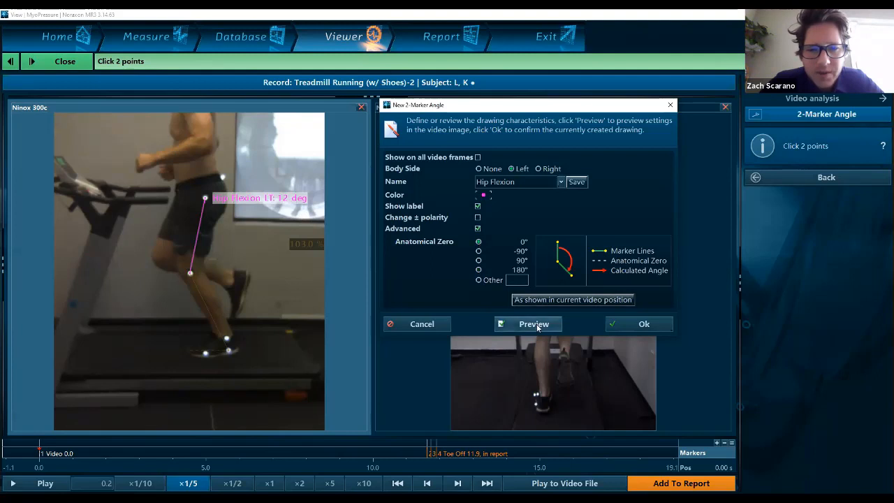
click(535, 324)
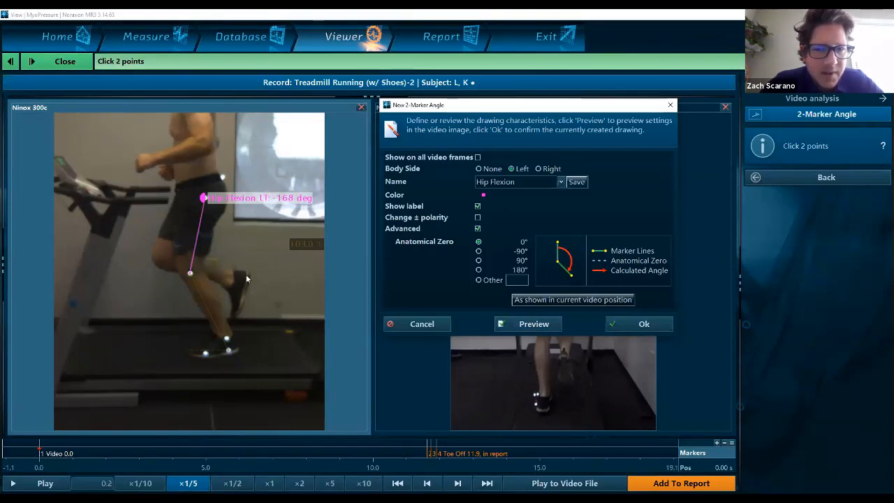
click(478, 217)
click(521, 322)
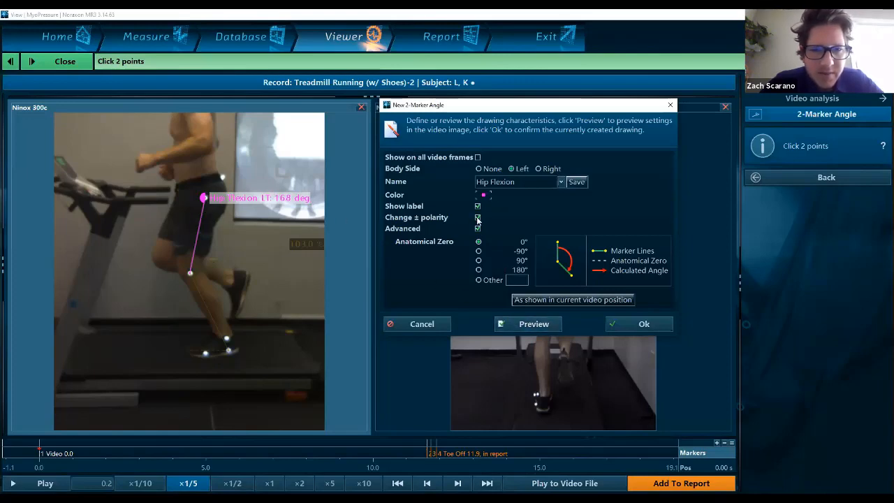
Step: Set the Hip Flexion angle to a 180° anatomical zero with polarity unchanged, preview it and accept the measurement
click(478, 269)
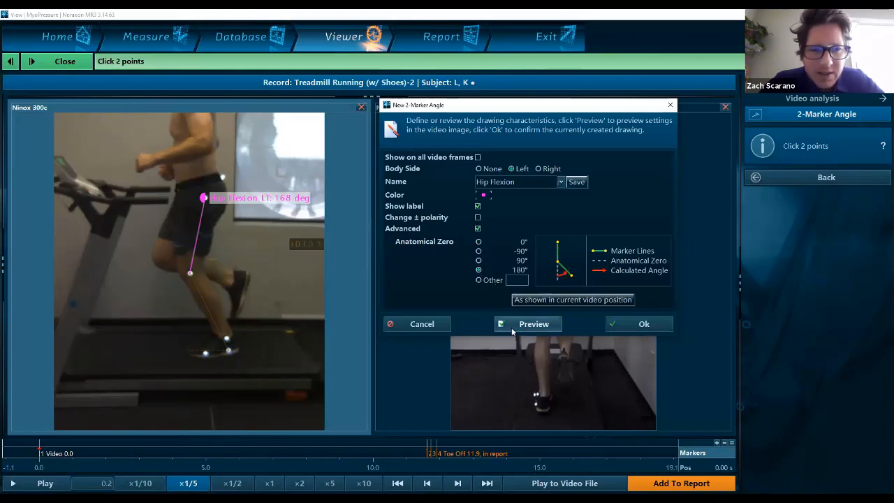
click(511, 324)
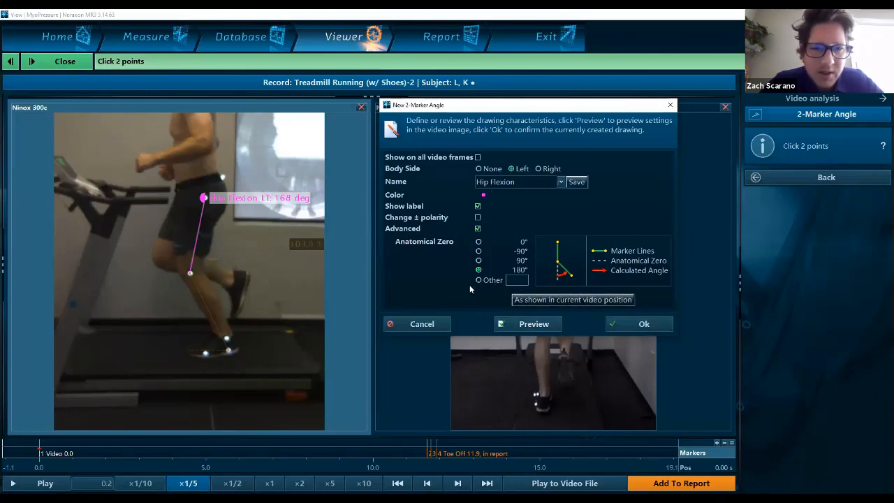
click(520, 323)
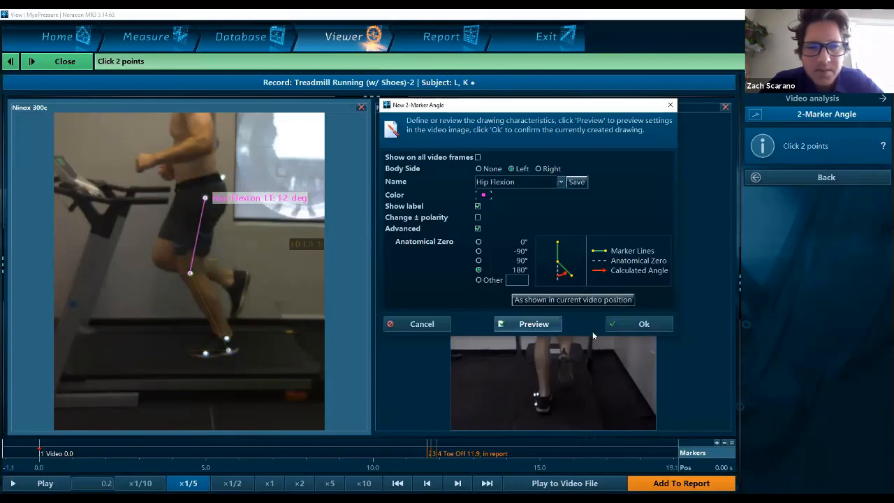
click(646, 323)
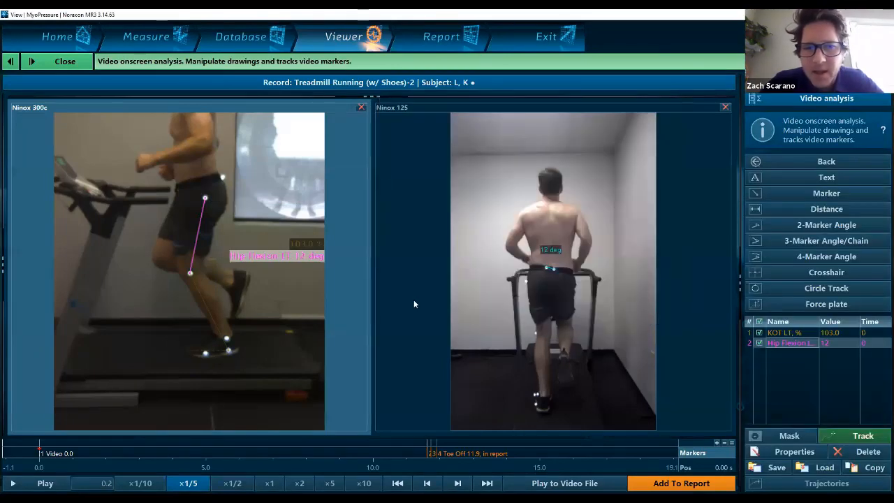
Step: Draw a 3-Marker Angle in the side-view video through the hip, knee and ankle markers
click(802, 242)
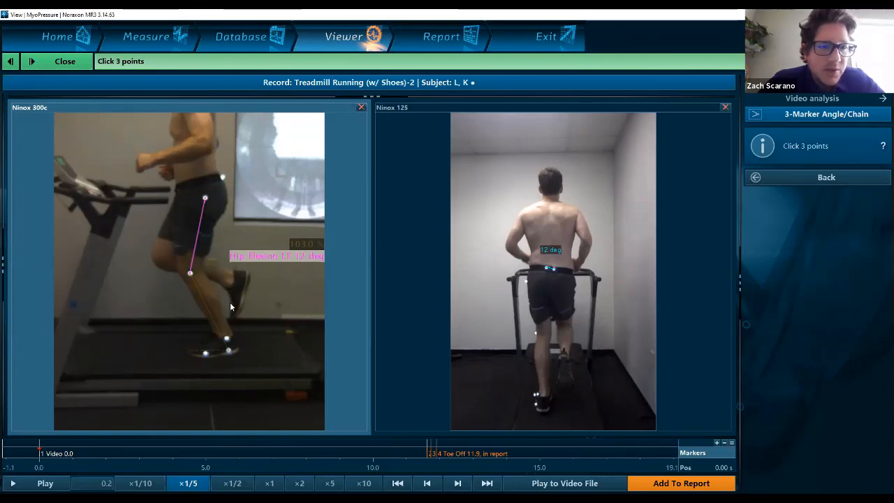
scroll(199, 192, up, 1)
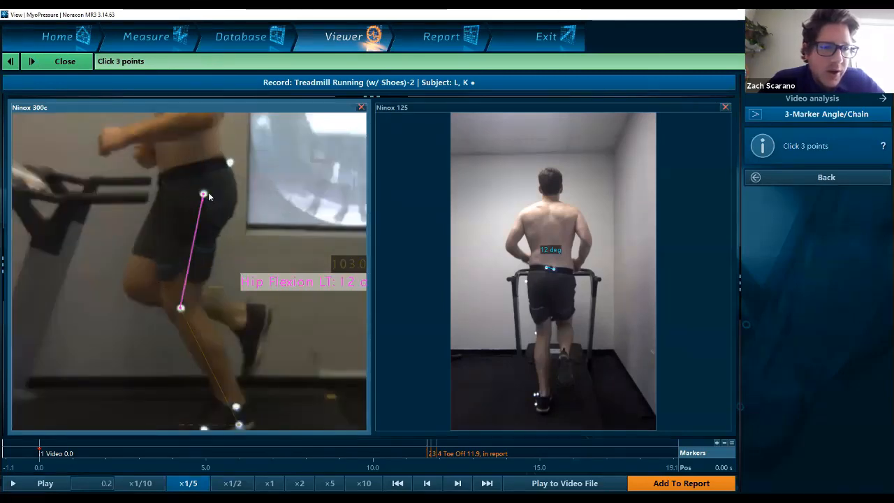
scroll(203, 195, up, 1)
scroll(205, 198, down, 2)
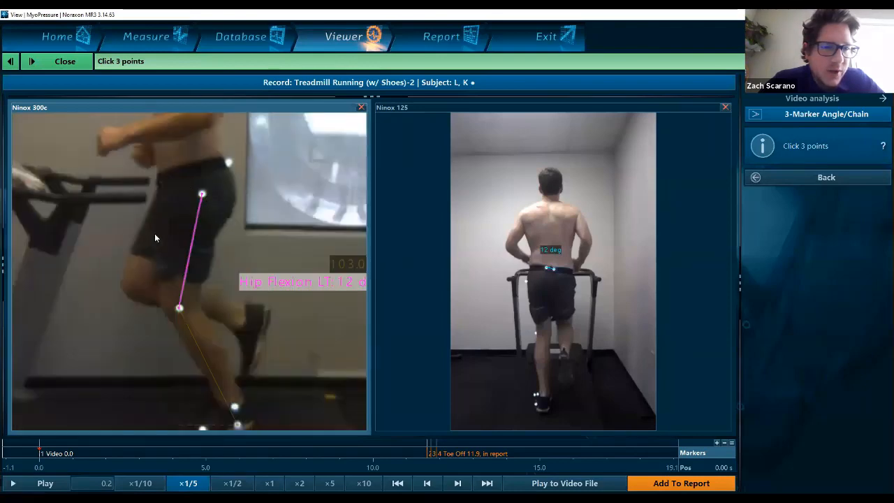
scroll(181, 309, down, 1)
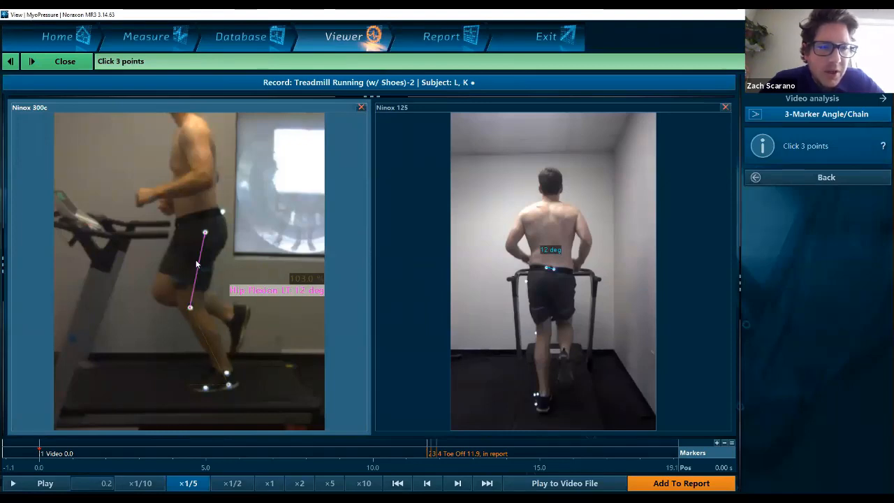
scroll(201, 240, up, 2)
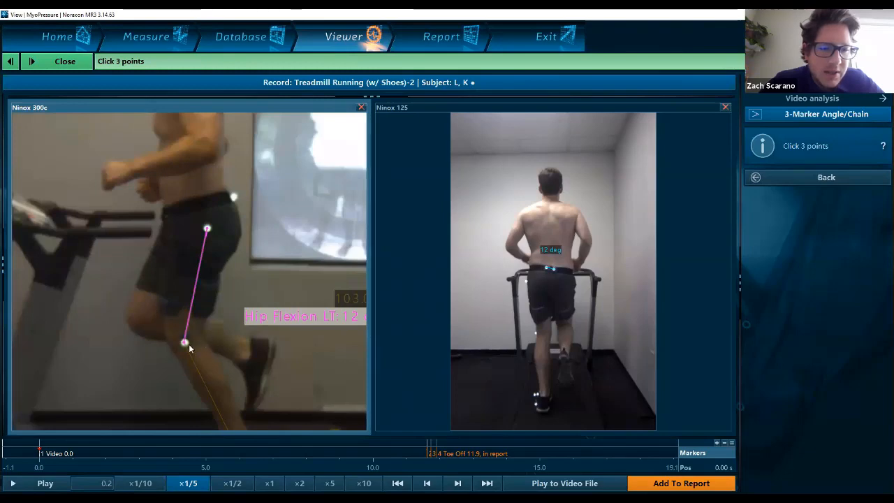
scroll(207, 252, up, 2)
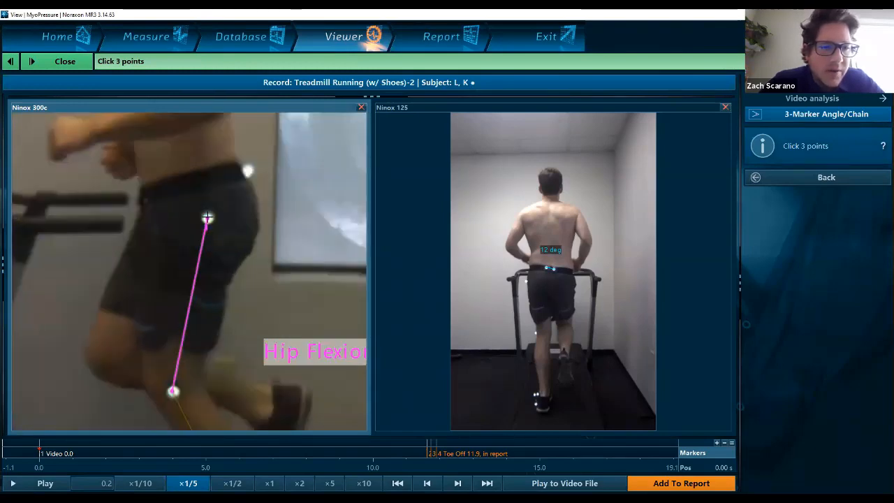
click(207, 219)
scroll(207, 219, down, 4)
scroll(193, 322, up, 4)
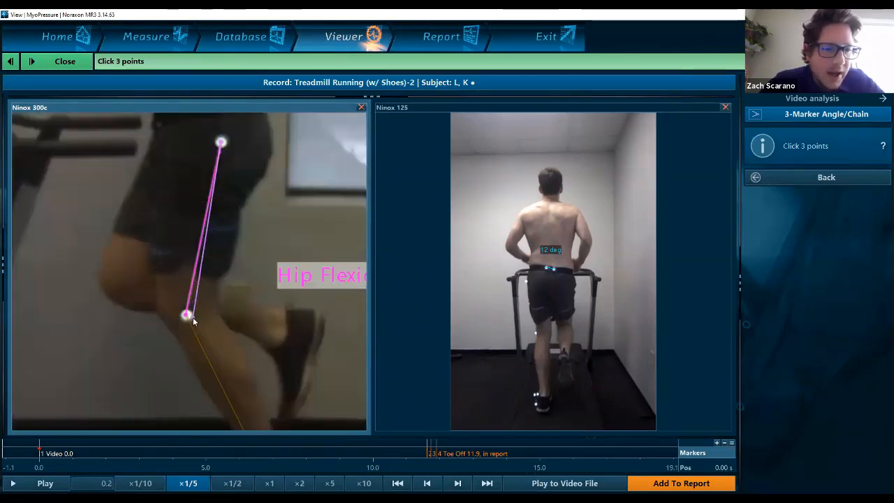
click(187, 318)
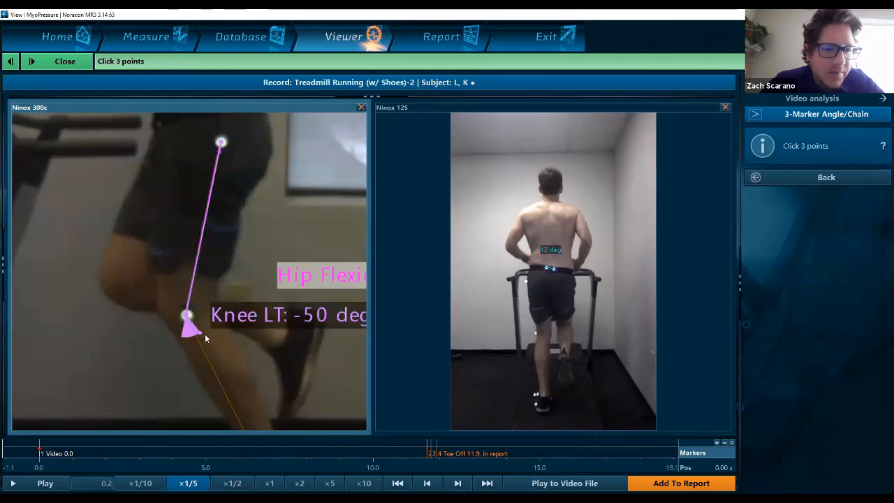
scroll(201, 329, down, 4)
scroll(228, 403, up, 4)
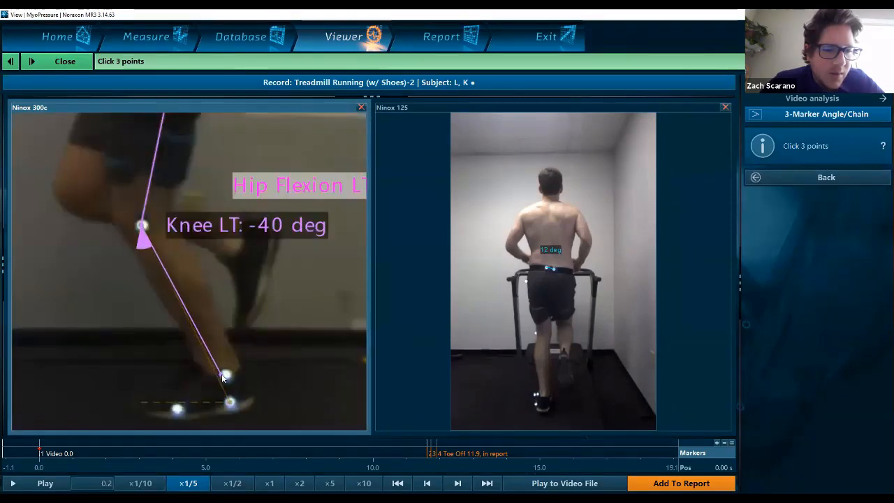
click(227, 376)
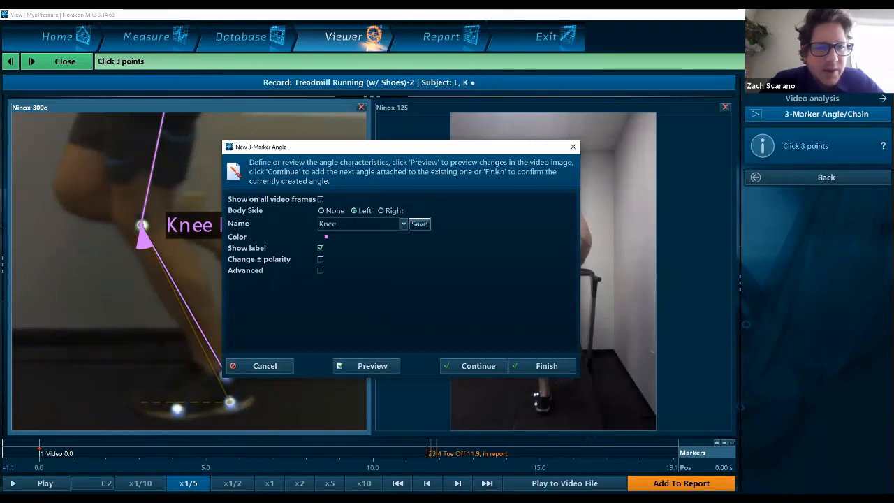
Step: Name the left 3-Marker Angle Knee Flexion, show its advanced settings, reverse its polarity and preview the change
text(Fle)
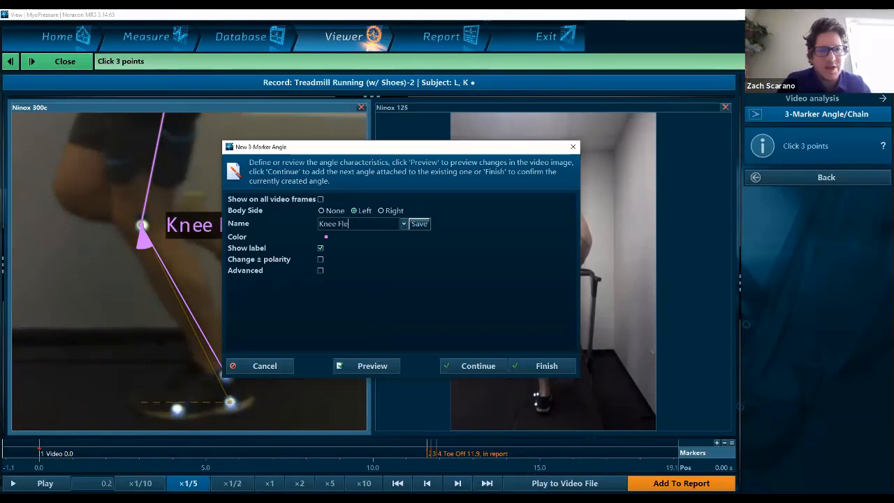
text(xion)
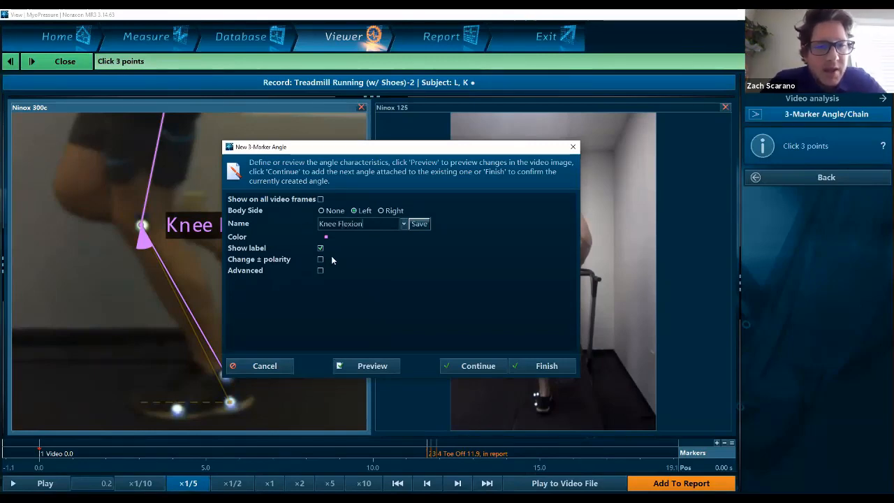
click(320, 270)
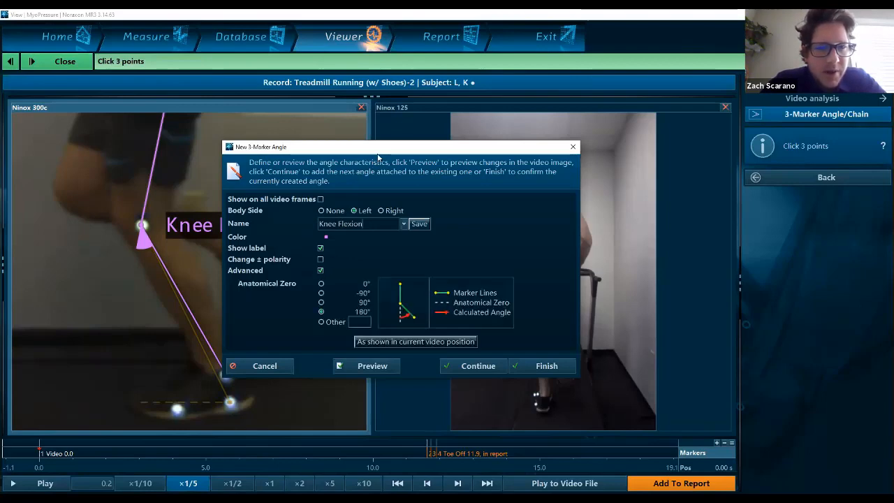
drag(381, 152, 535, 148)
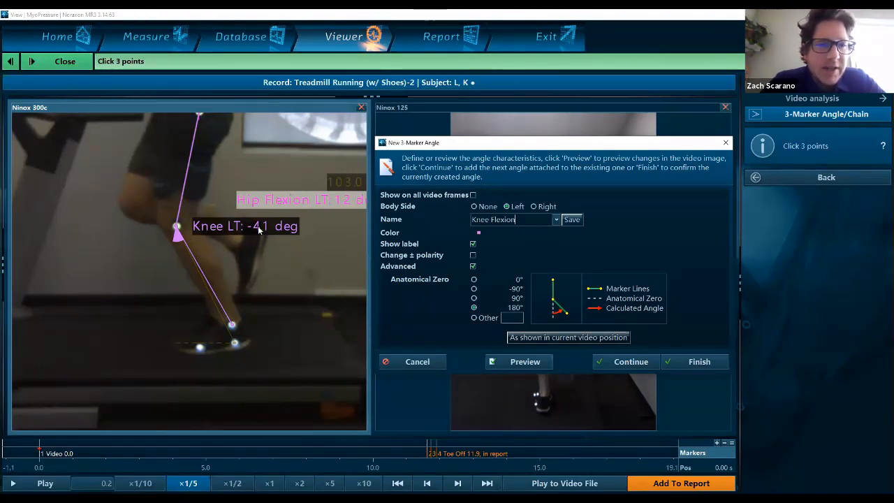
click(474, 256)
click(529, 362)
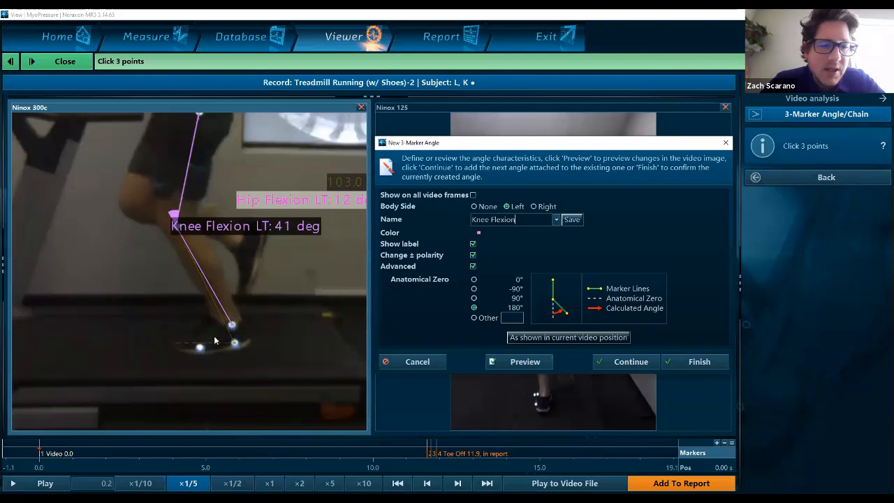
Step: Extend the Knee Flexion angle into a chain by adding a point on the runner's toe marker
click(613, 362)
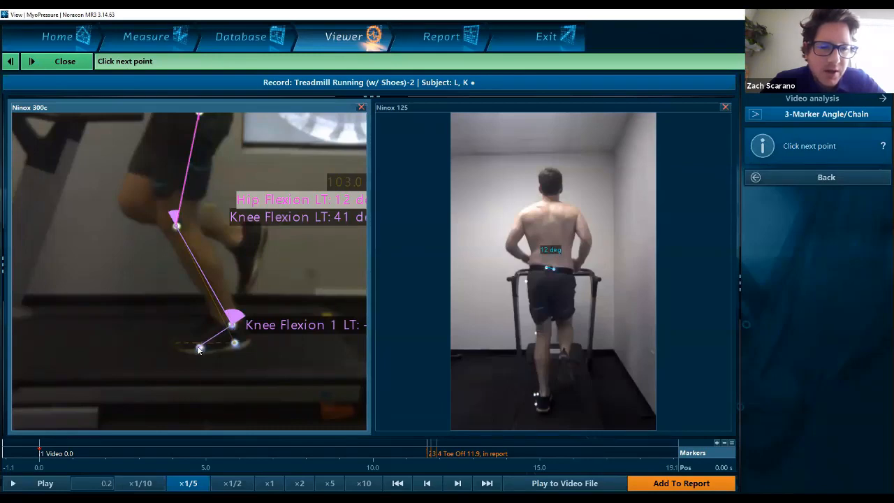
scroll(199, 349, down, 3)
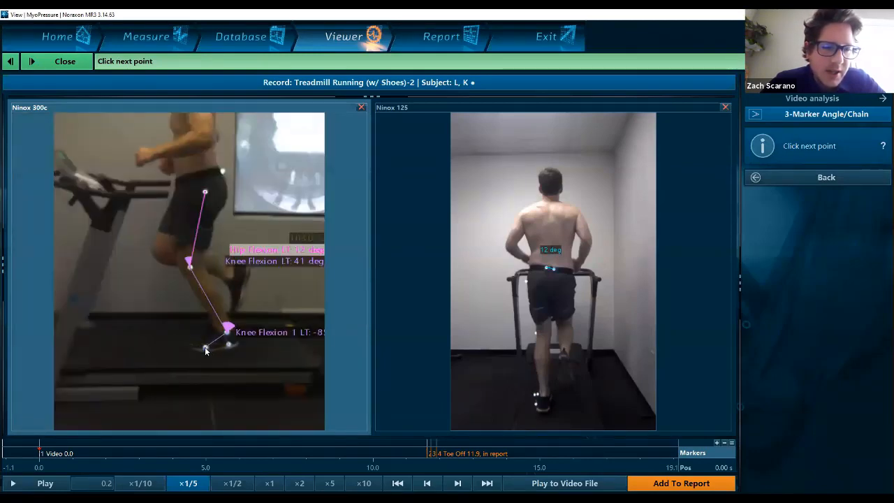
scroll(205, 348, up, 3)
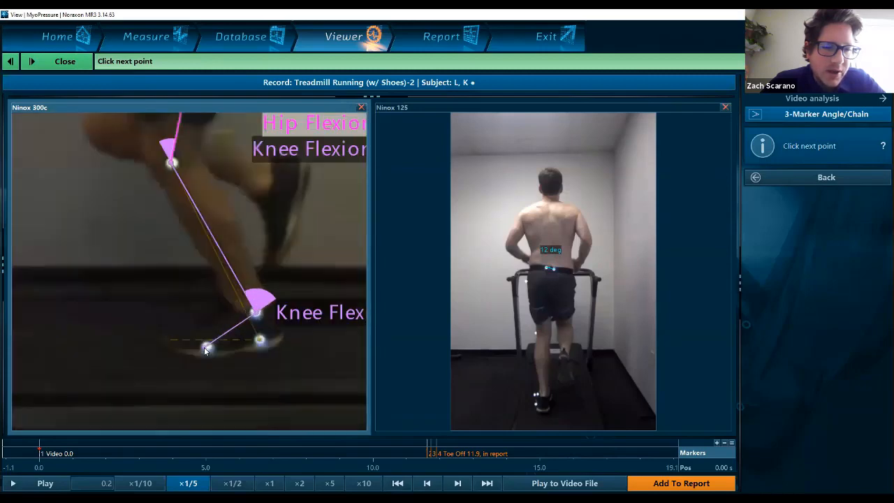
scroll(205, 347, up, 1)
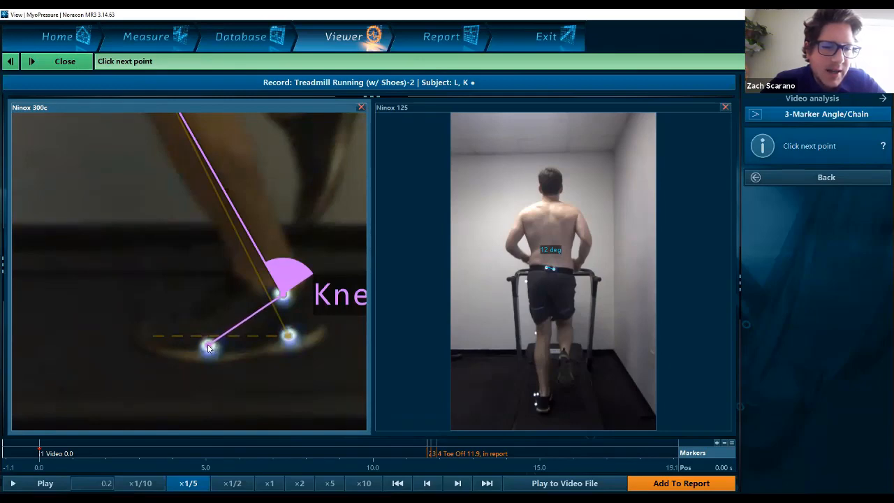
scroll(208, 347, down, 2)
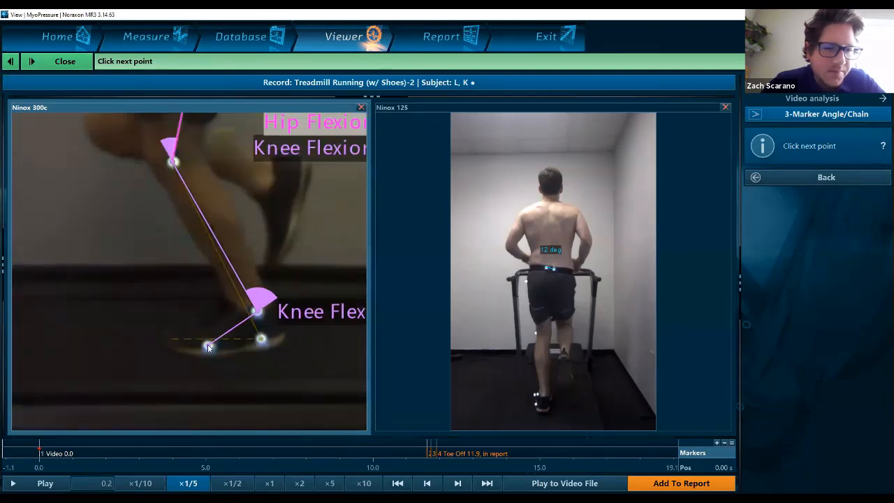
scroll(208, 347, down, 2)
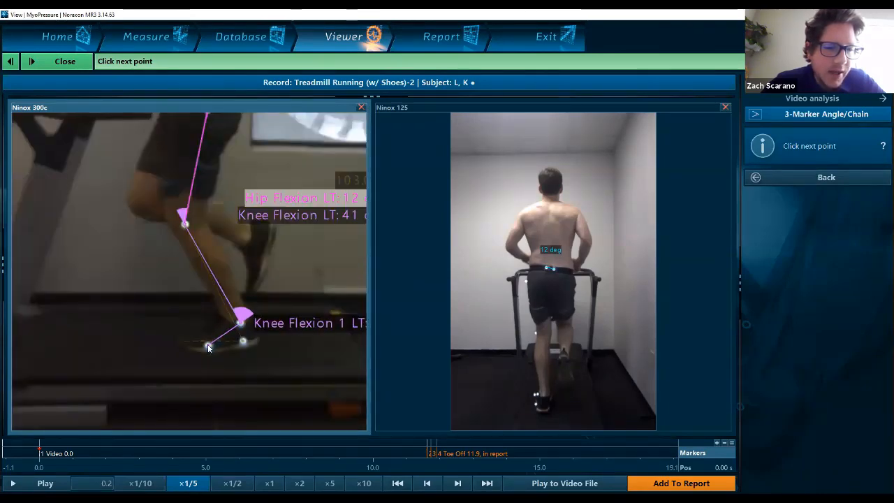
click(208, 348)
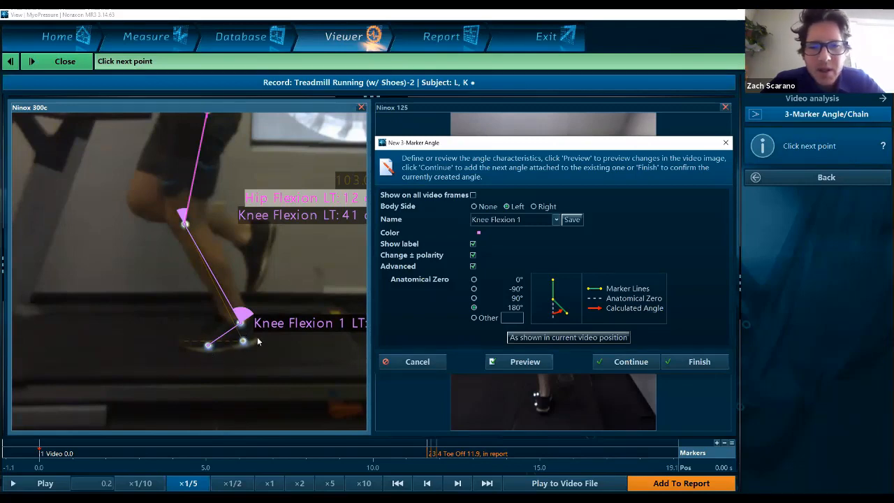
Step: Try a custom anatomical zero of 45° for the chained ankle angle and examine its preview
click(475, 319)
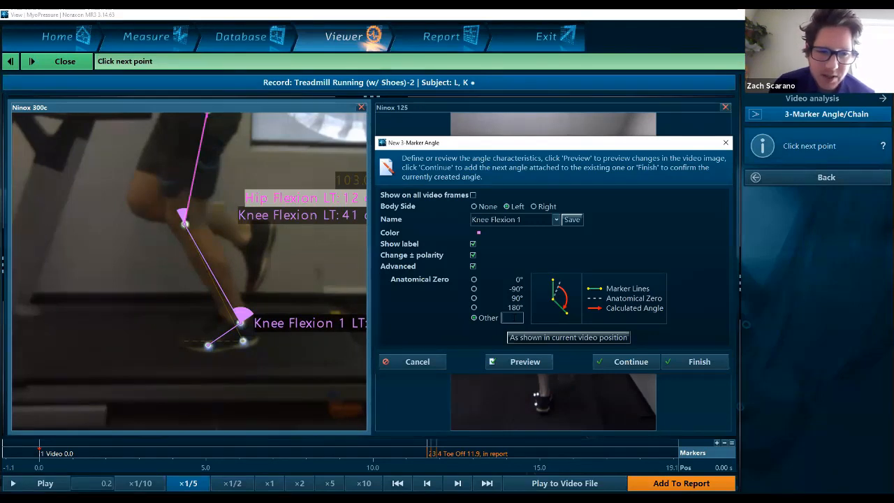
text(45)
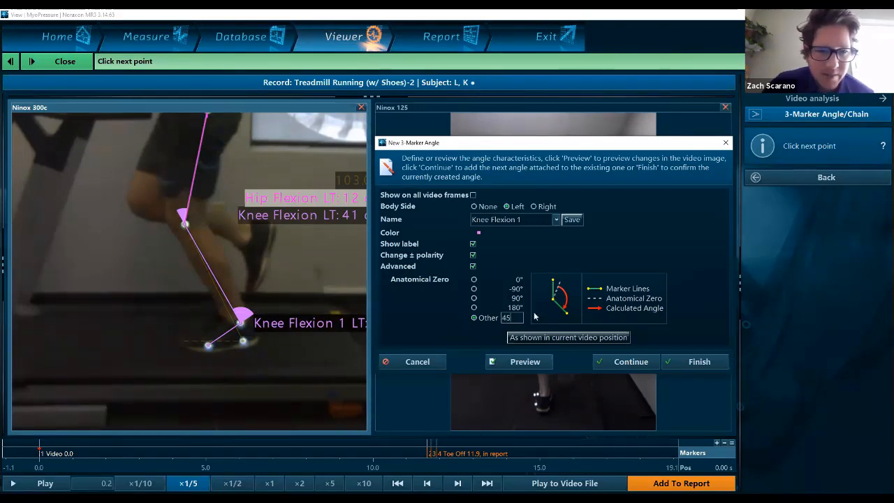
click(525, 362)
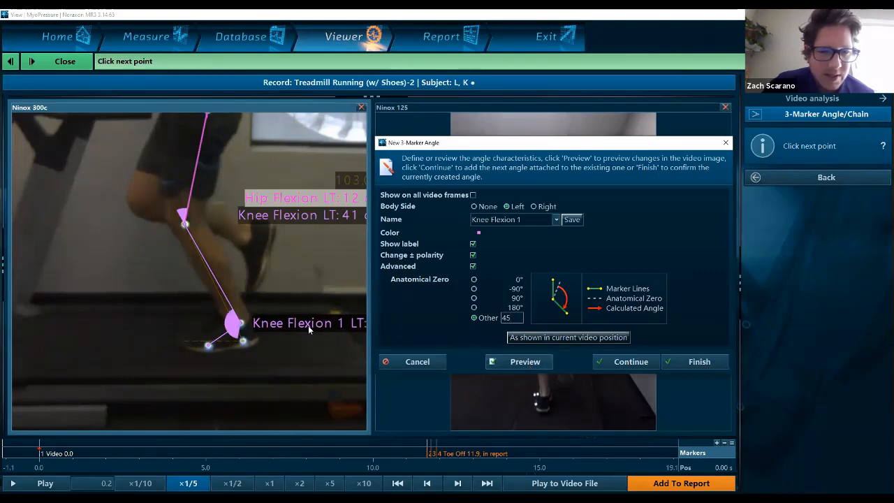
scroll(308, 326, down, 3)
scroll(278, 370, up, 3)
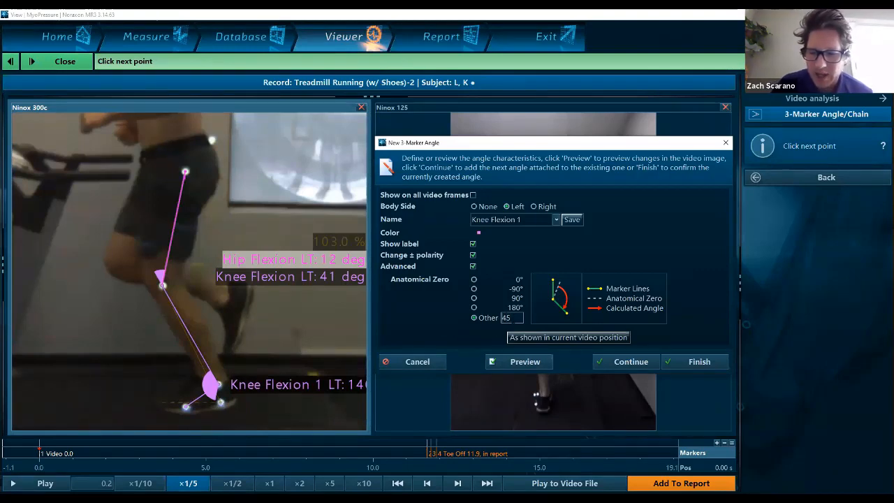
Step: Try a custom anatomical zero of -45° for the chained ankle angle, preview it and cancel the angle chain
text(-)
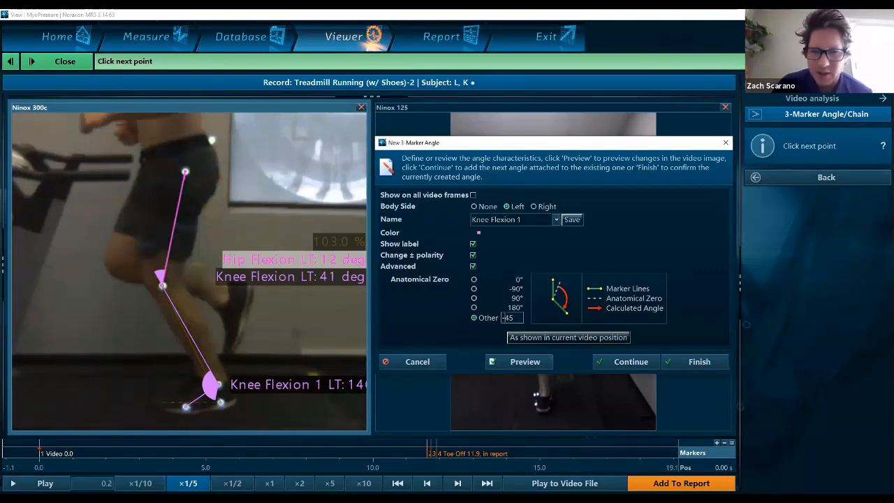
click(524, 362)
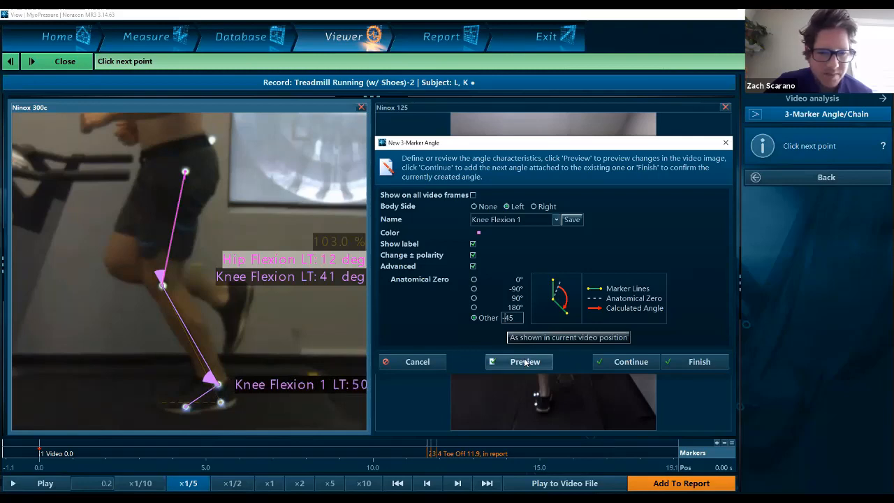
scroll(326, 386, down, 1)
scroll(309, 396, up, 1)
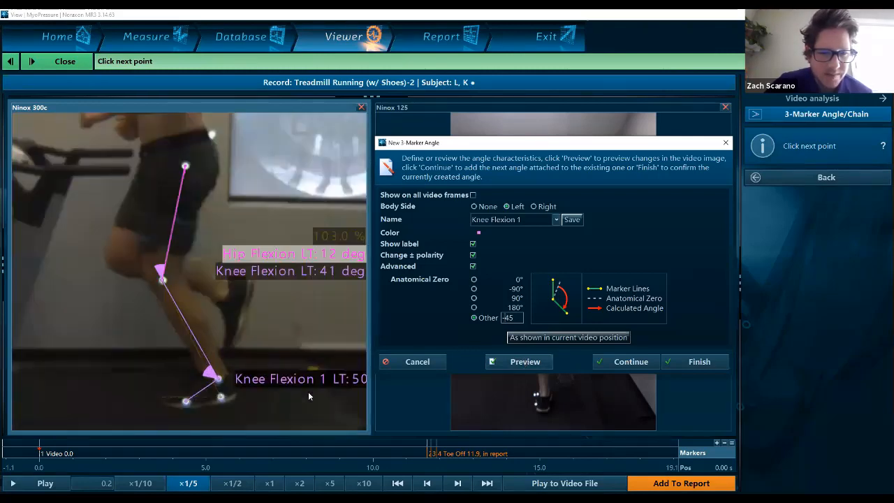
double_click(508, 318)
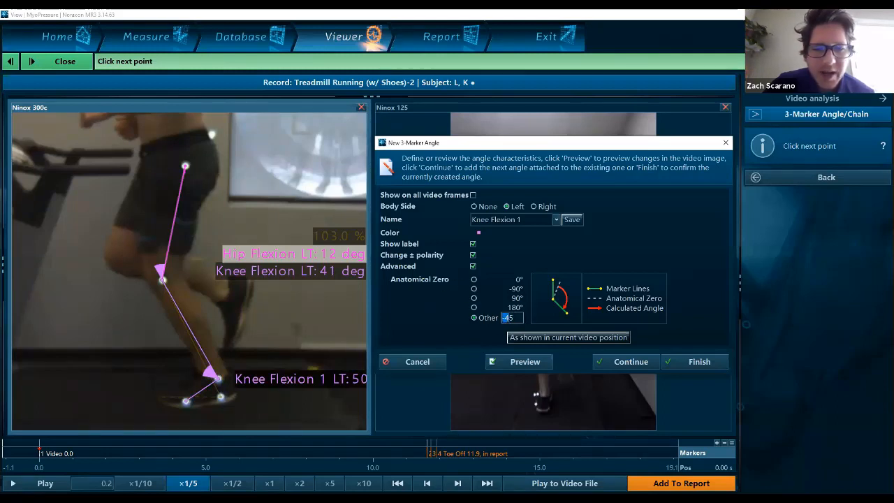
click(514, 318)
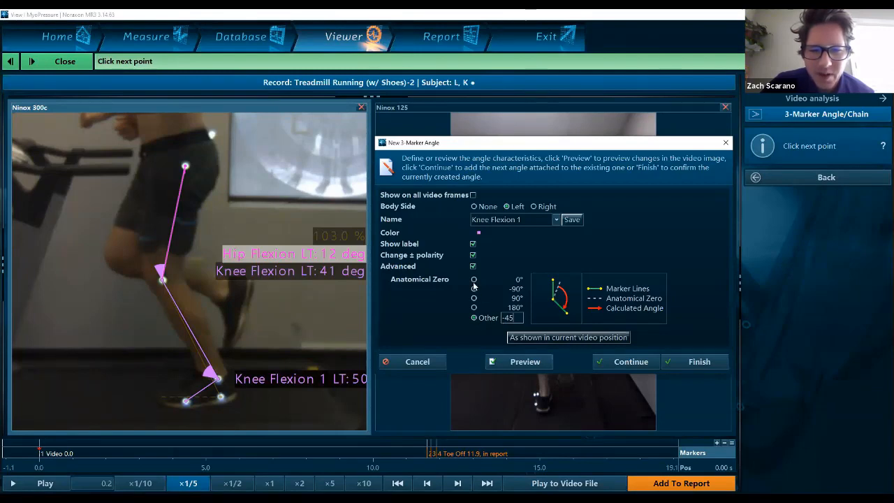
click(432, 363)
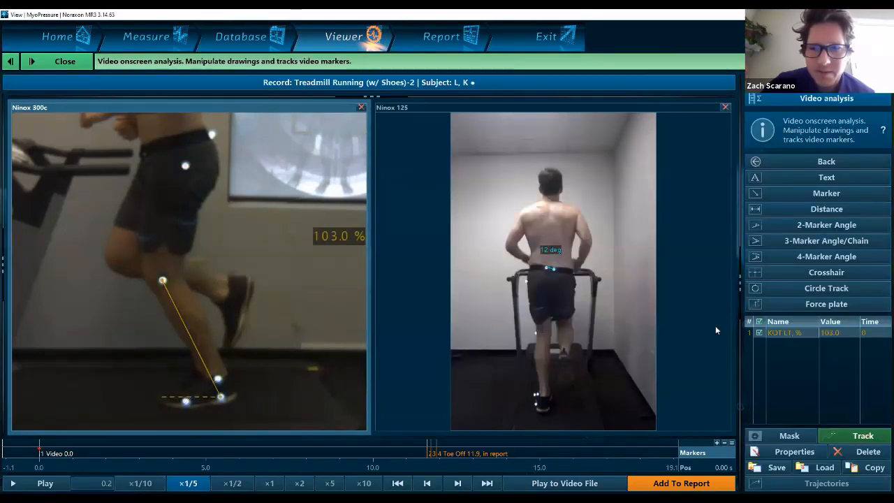
Step: Start a new 3-Marker Angle in the side-view video with points on the hip and knee markers
click(851, 242)
scroll(174, 169, up, 4)
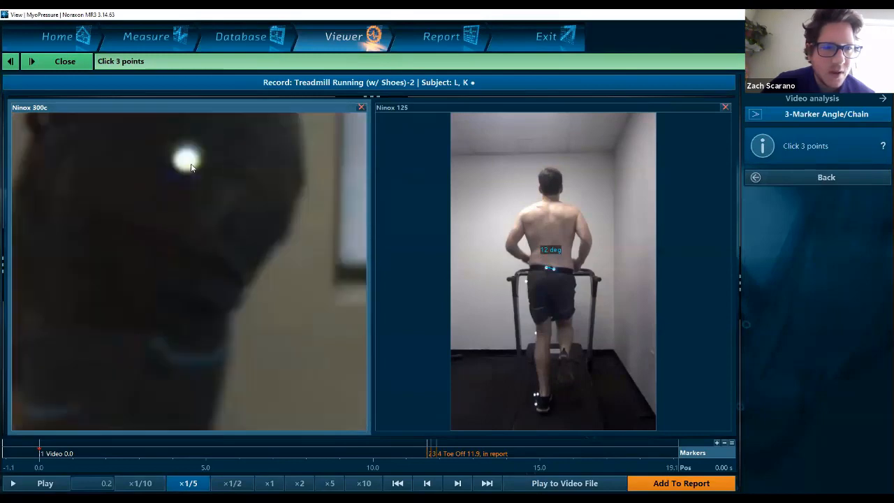
click(187, 159)
scroll(188, 192, down, 5)
scroll(178, 296, up, 2)
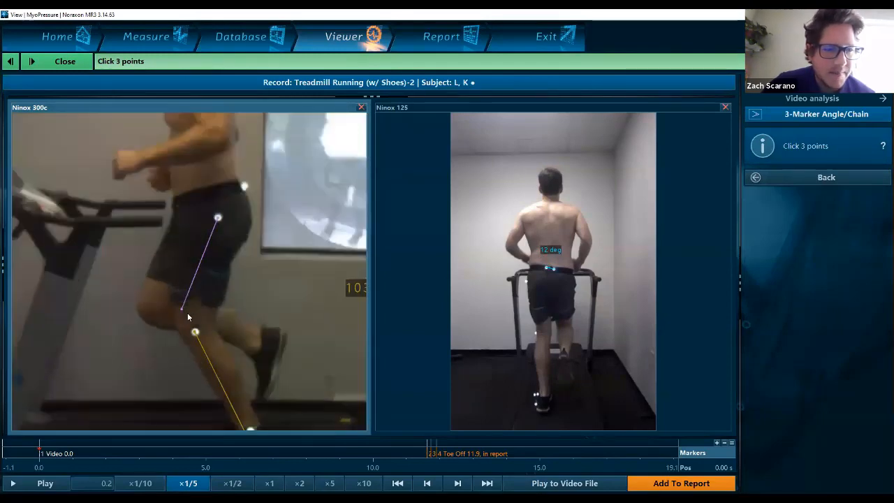
scroll(198, 341, up, 3)
click(201, 343)
scroll(203, 346, down, 5)
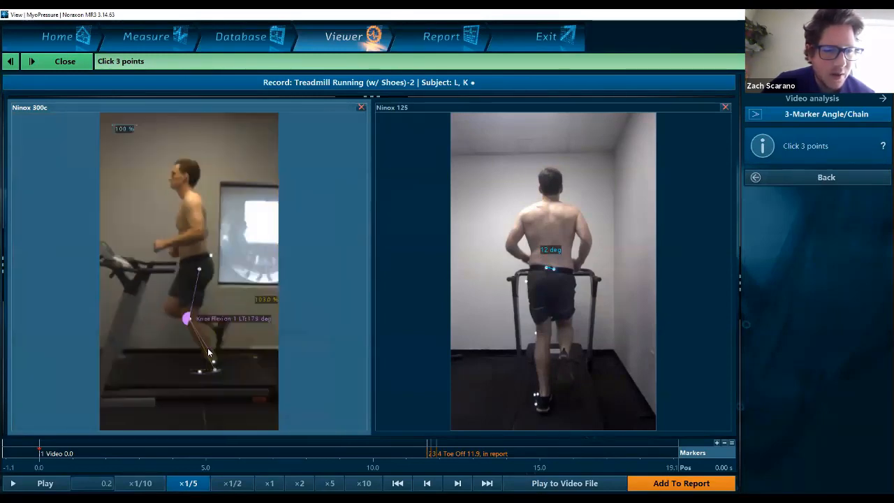
Step: Complete the 3-Marker Angle by placing its third point precisely on the ankle marker above the heel
scroll(206, 360, up, 3)
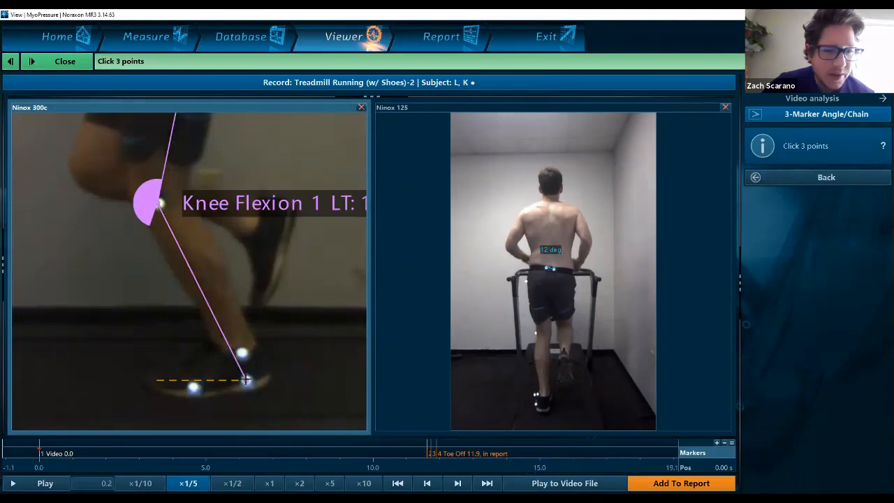
click(245, 379)
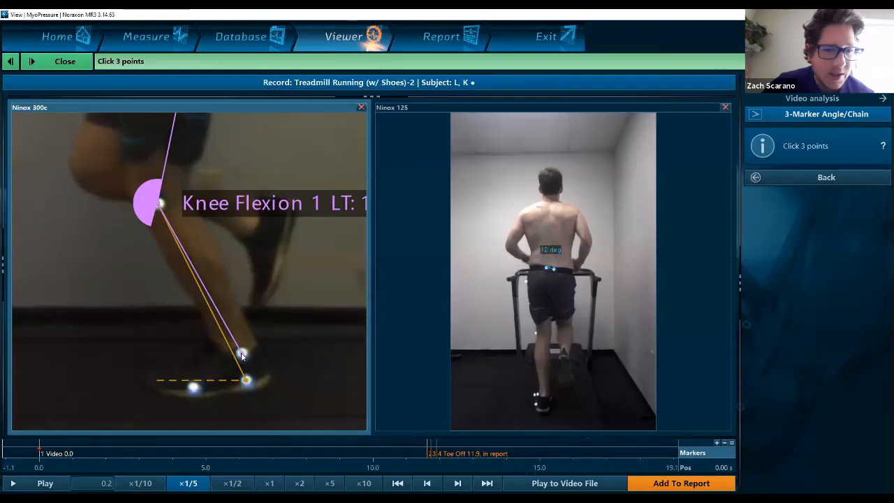
click(242, 355)
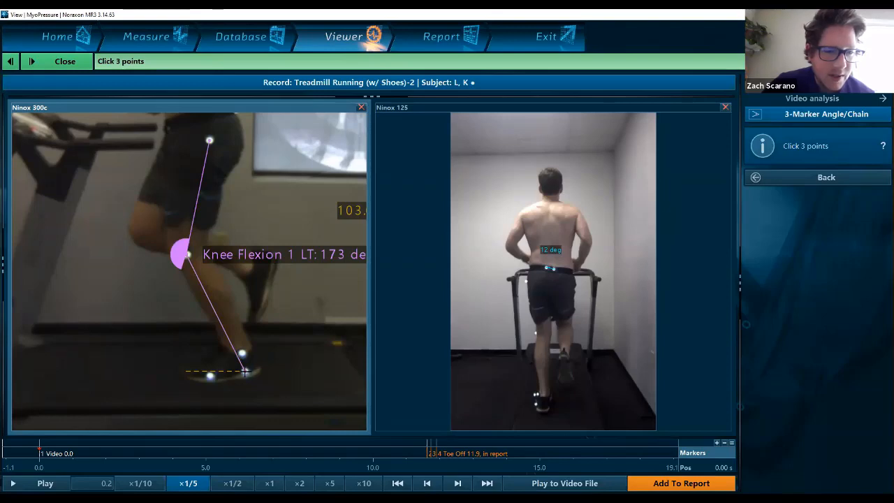
click(244, 372)
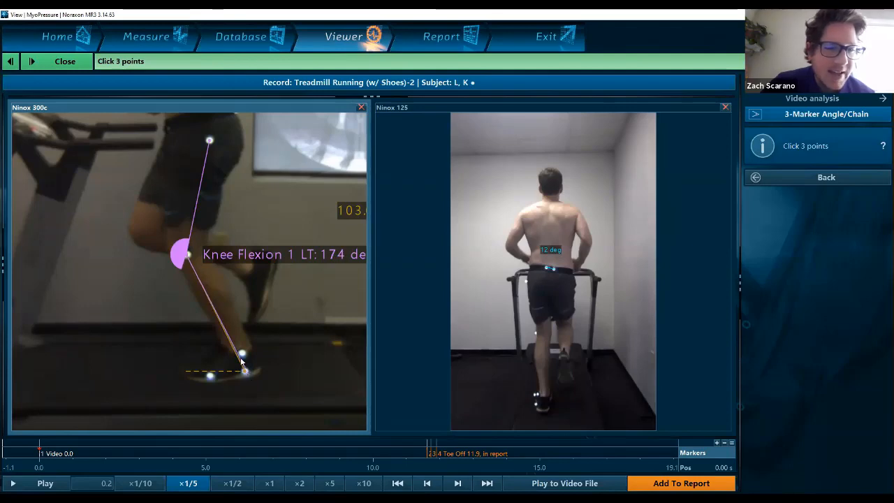
scroll(244, 355, up, 4)
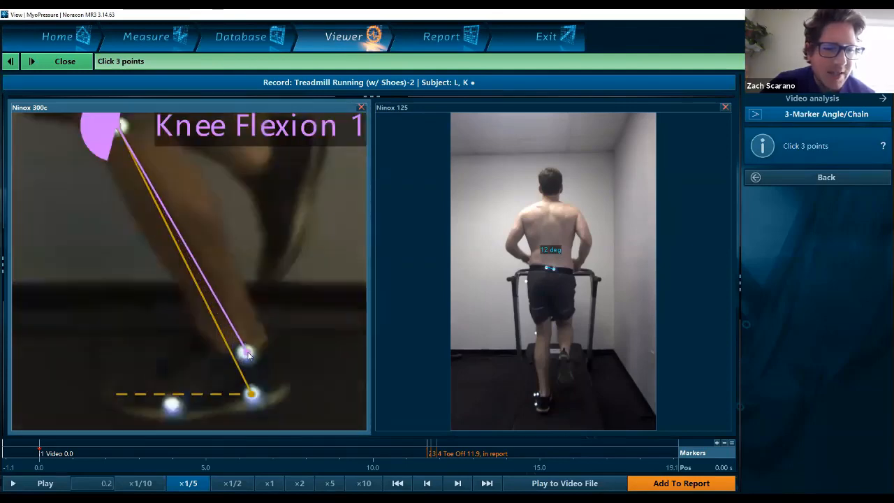
scroll(246, 355, up, 2)
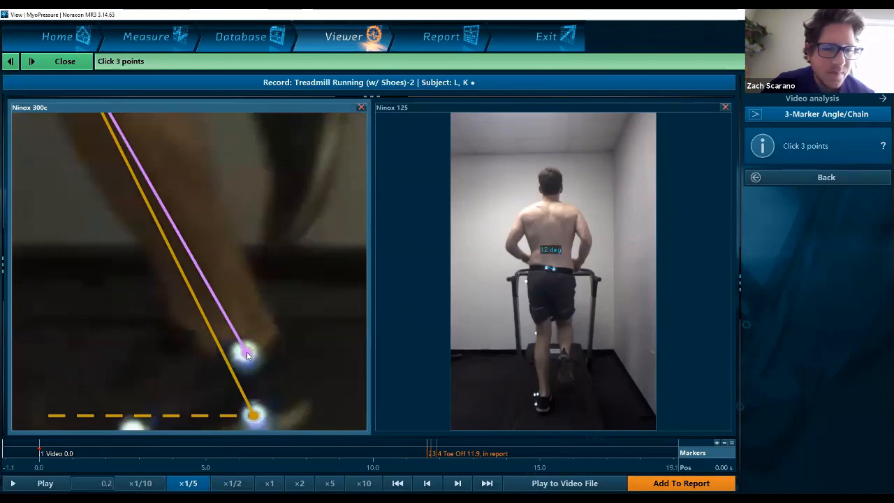
click(246, 355)
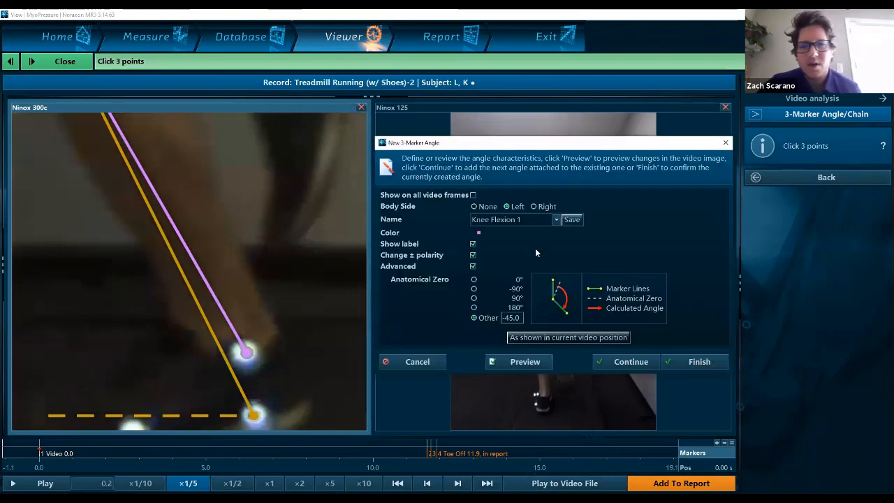
Step: Rename the new angle Knee Flexion, set its anatomical zero to 180° and preview it on the runner's leg
key(BackSpace)
key(BackSpace)
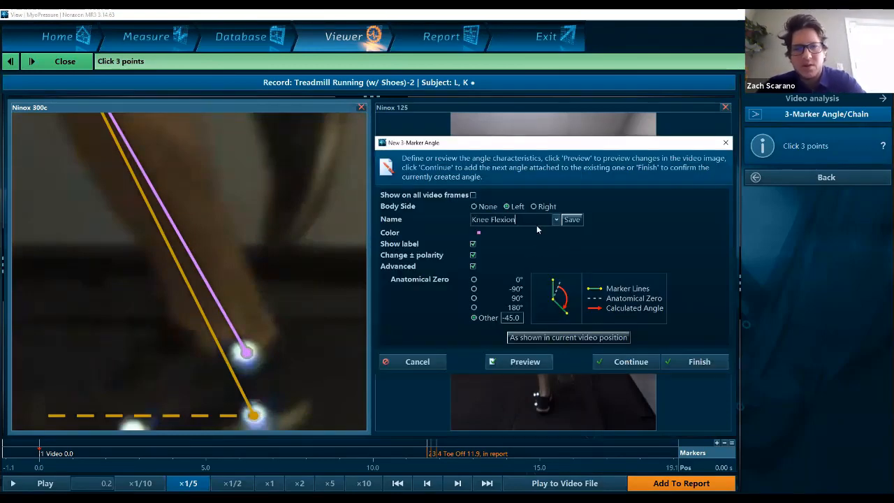
scroll(224, 247, down, 3)
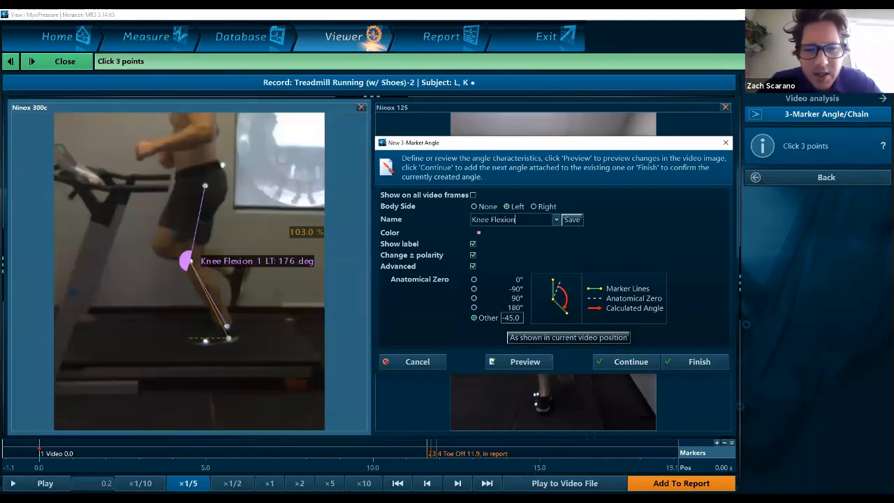
click(474, 307)
click(524, 361)
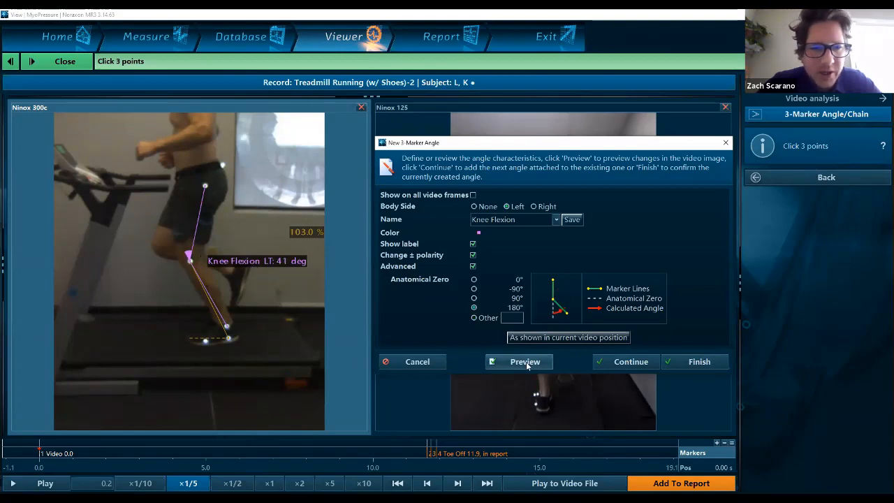
Step: Confirm the Knee Flexion angle and start a 4-Marker Angle with its first line from the knee marker to the ankle marker
click(700, 362)
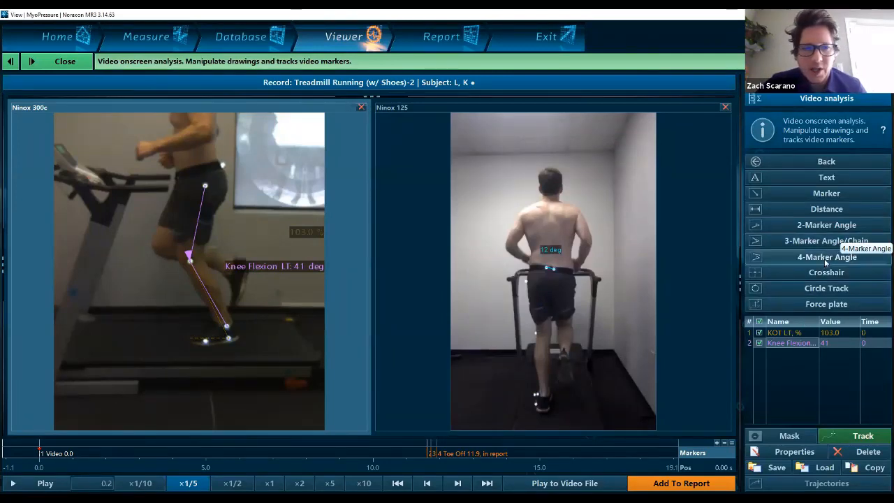
click(853, 258)
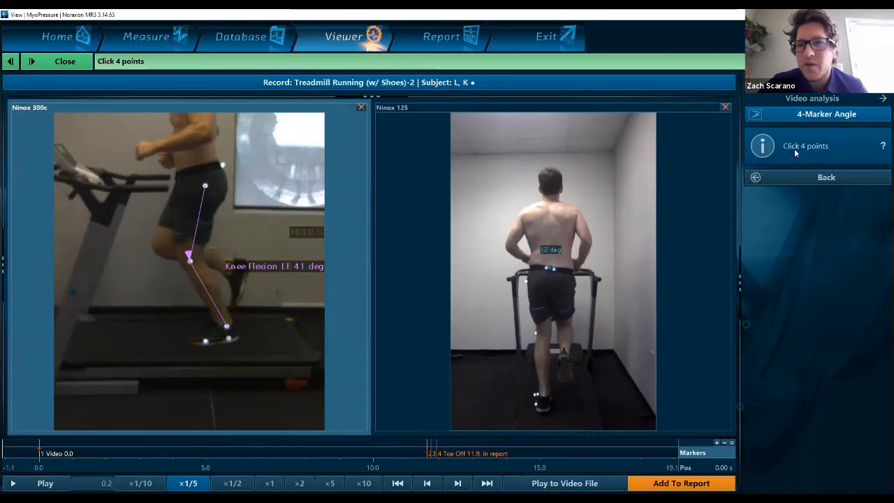
scroll(209, 282, up, 2)
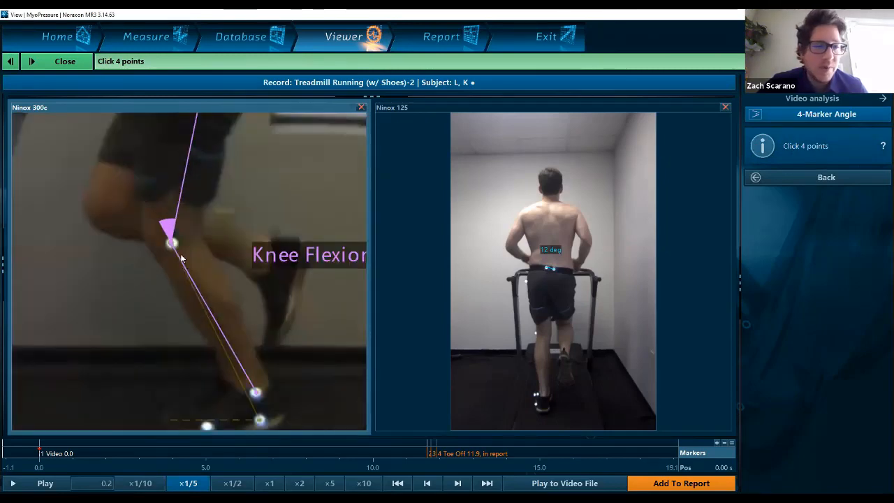
click(171, 243)
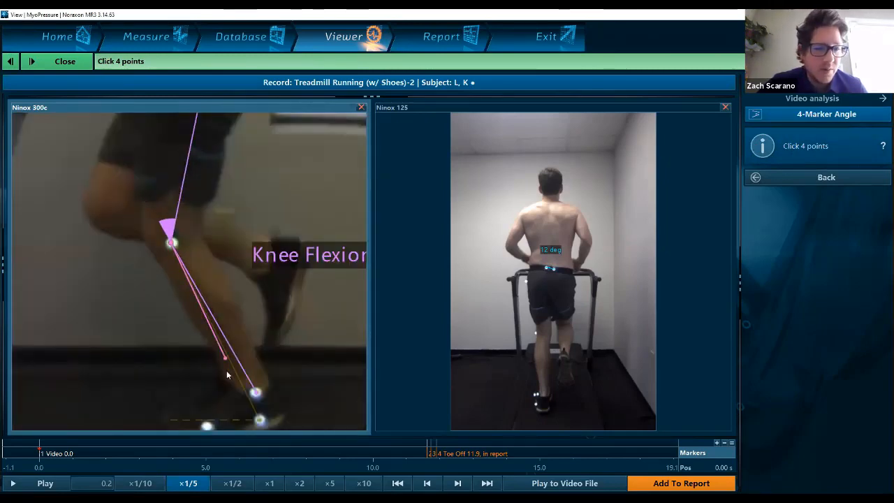
click(258, 396)
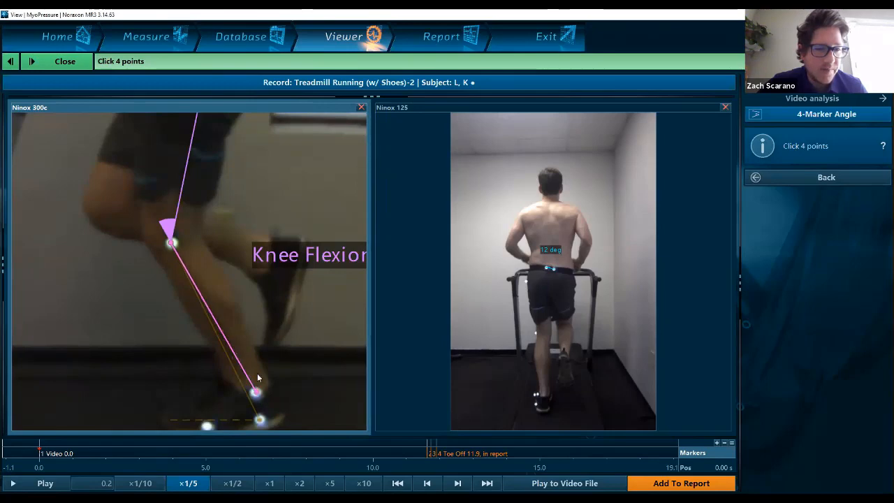
Step: Complete the 4-Marker Angle with its second line along the shoe, from the heel marker to the forefoot marker
scroll(257, 393, down, 2)
scroll(234, 386, up, 3)
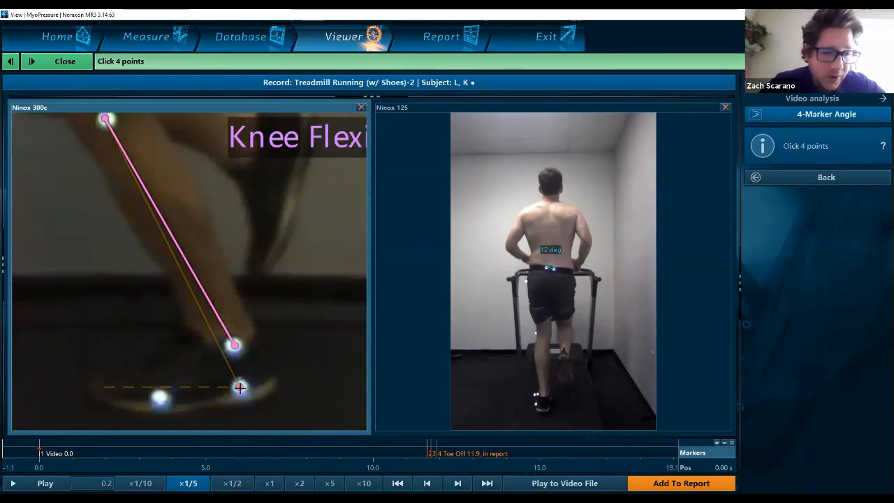
click(239, 387)
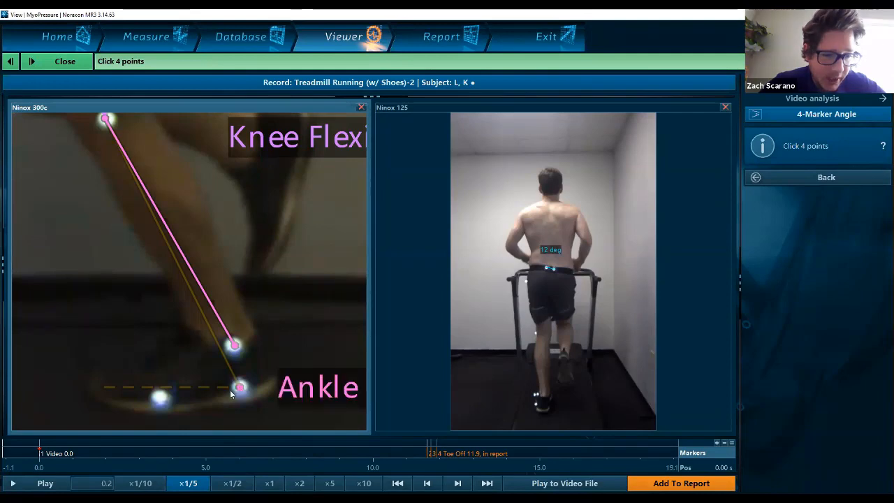
click(160, 398)
scroll(277, 352, down, 3)
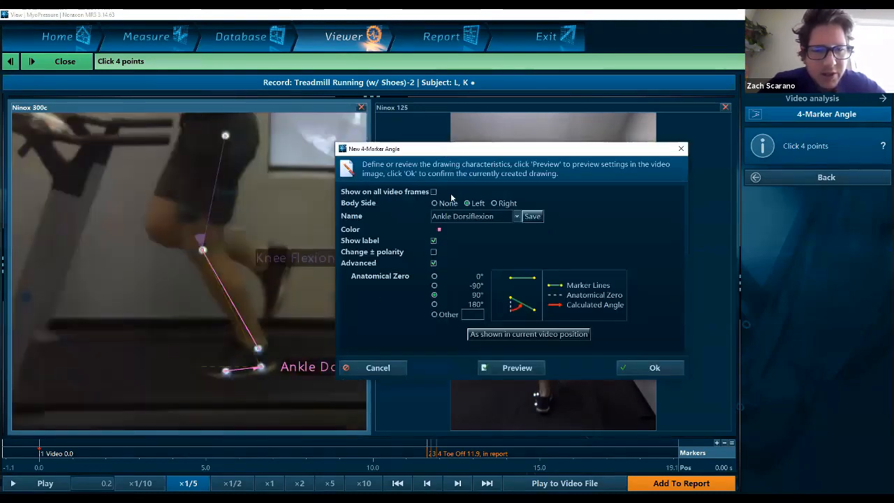
Step: Confirm the new angle as Ankle Dorsiflexion on the left body side with an anatomical zero of 90°
drag(450, 148, 505, 151)
scroll(308, 334, down, 3)
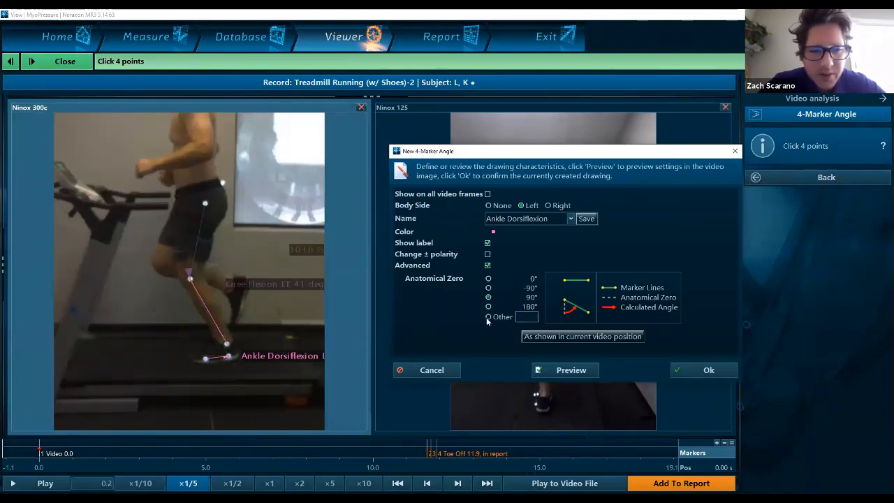
scroll(313, 365, down, 1)
scroll(283, 363, up, 4)
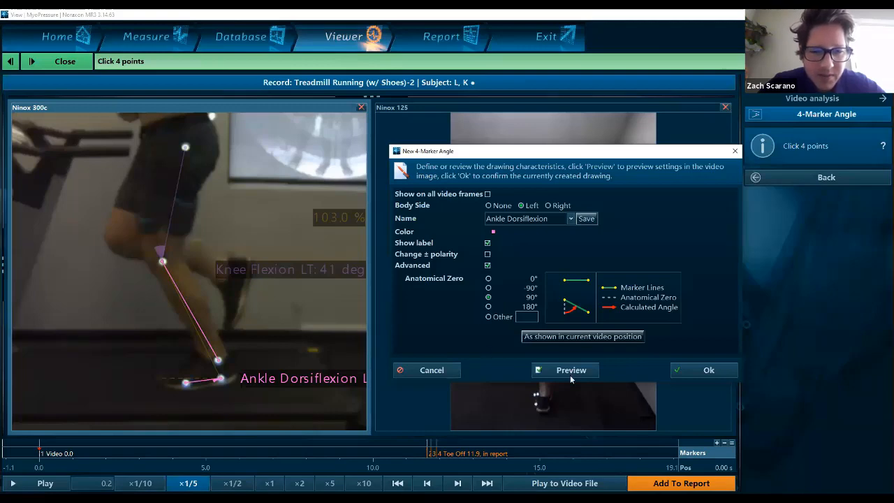
click(709, 370)
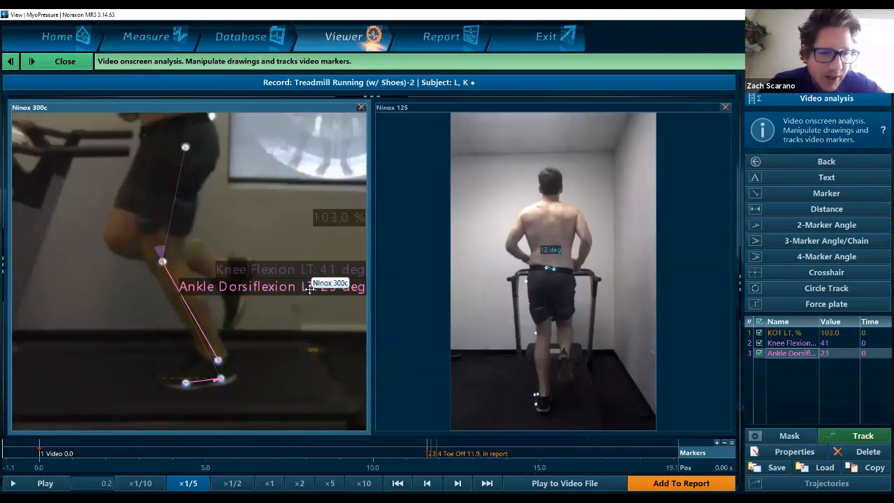
Step: Review the Ankle Dorsiflexion angle's properties without changing them and select the KOT LT measurement
double_click(804, 356)
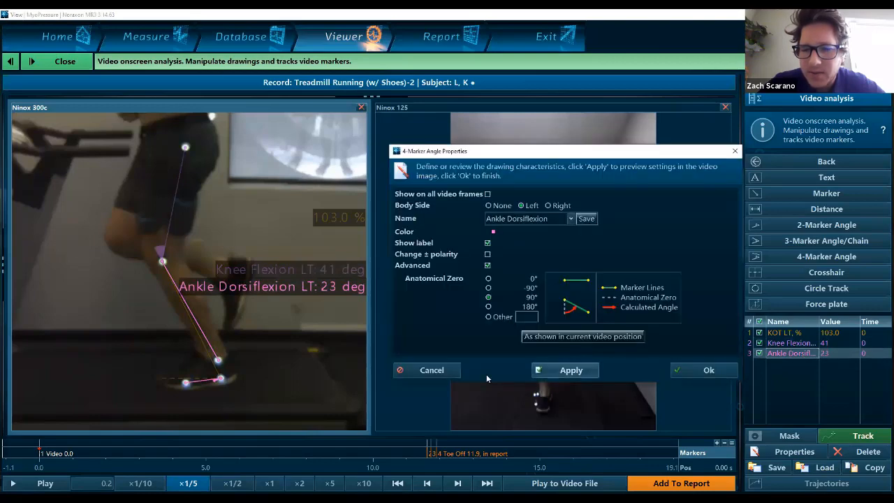
click(444, 373)
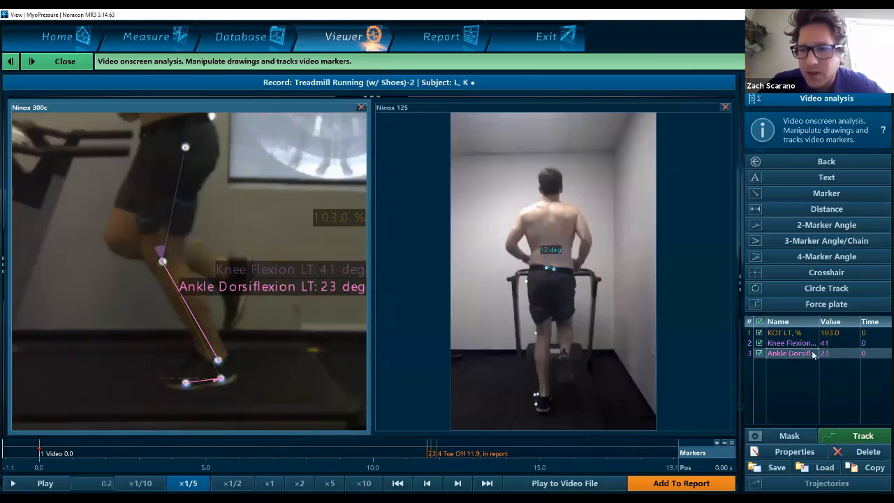
click(803, 453)
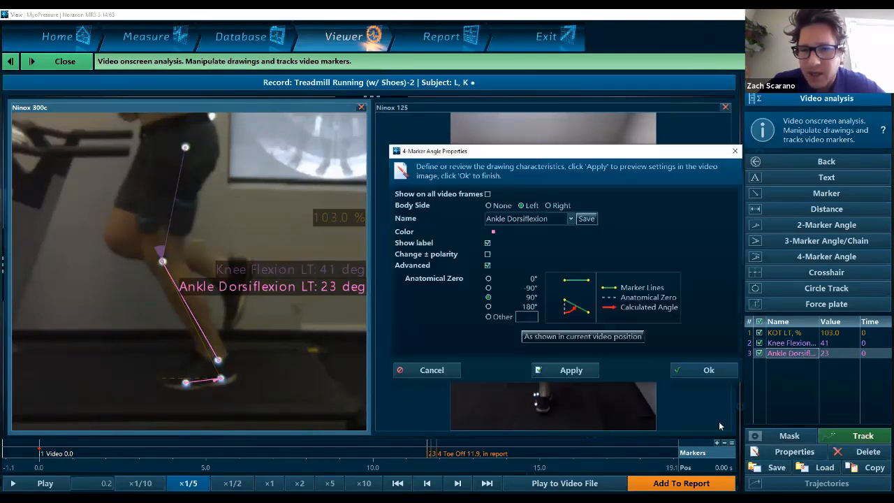
click(433, 371)
click(849, 333)
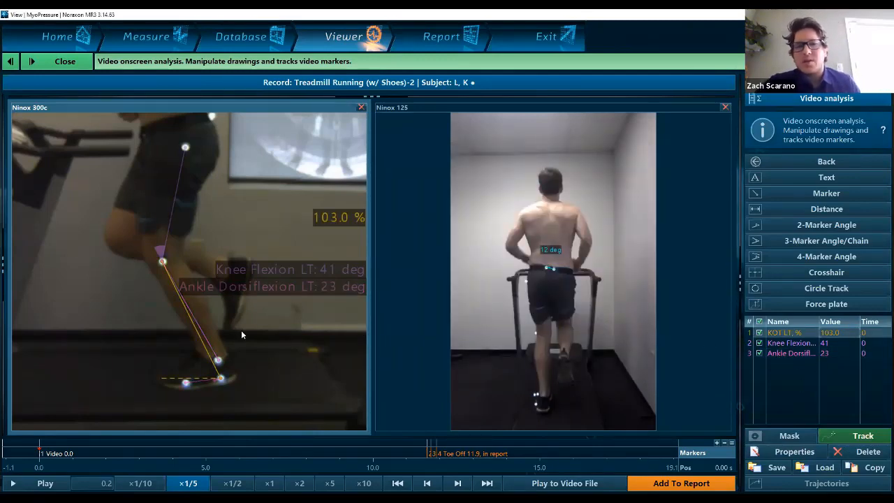
scroll(242, 331, down, 5)
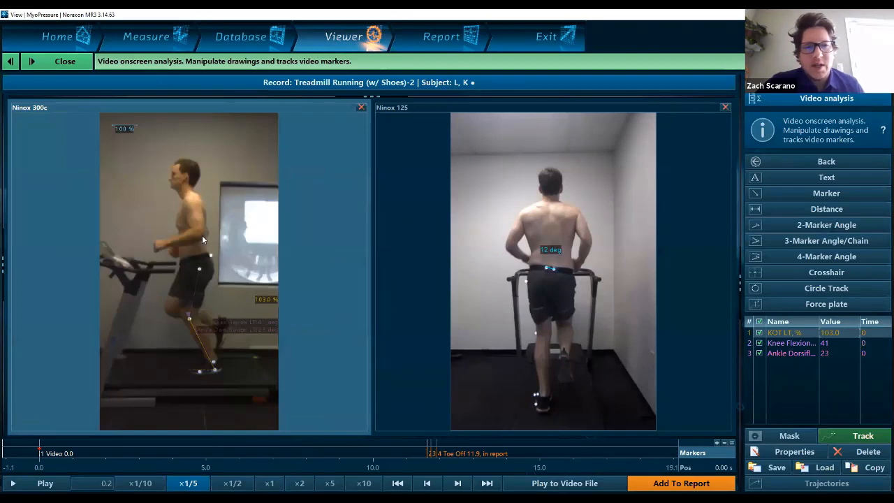
scroll(202, 238, up, 1)
scroll(201, 245, down, 1)
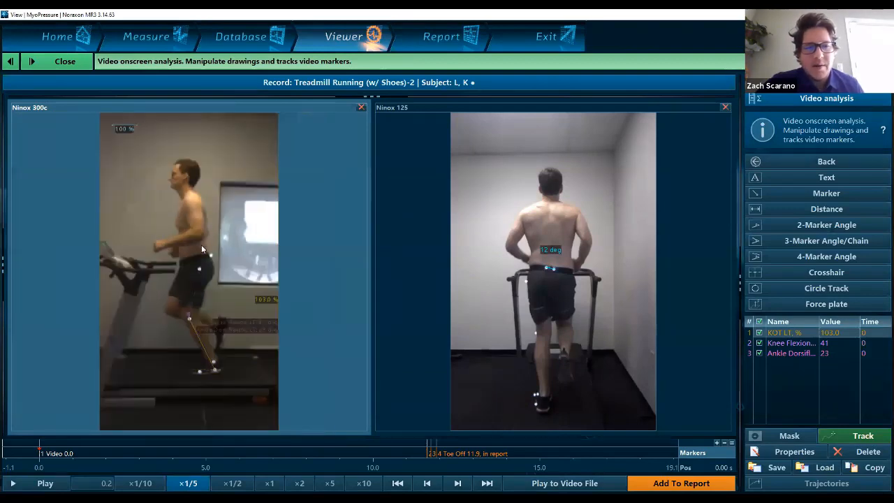
click(799, 194)
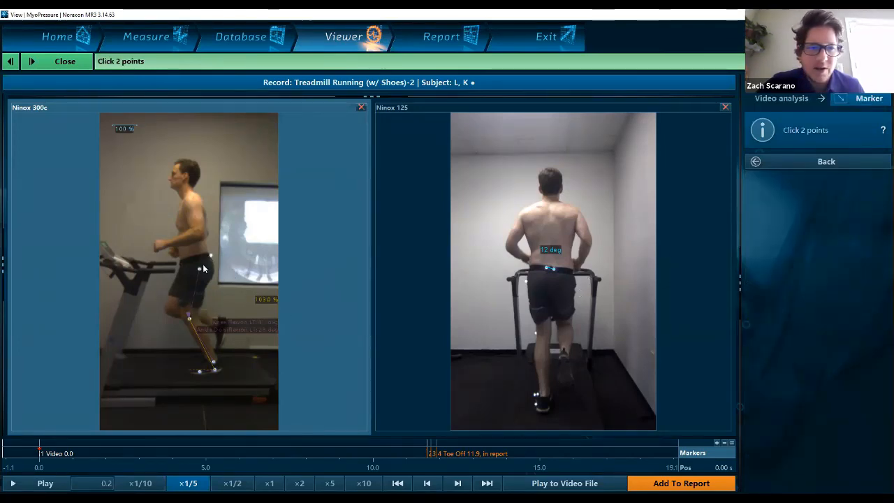
click(200, 269)
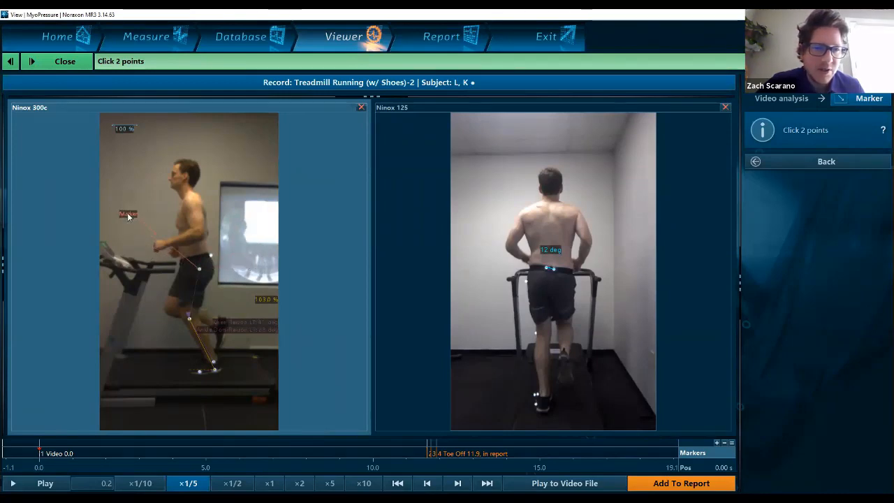
scroll(183, 259, up, 2)
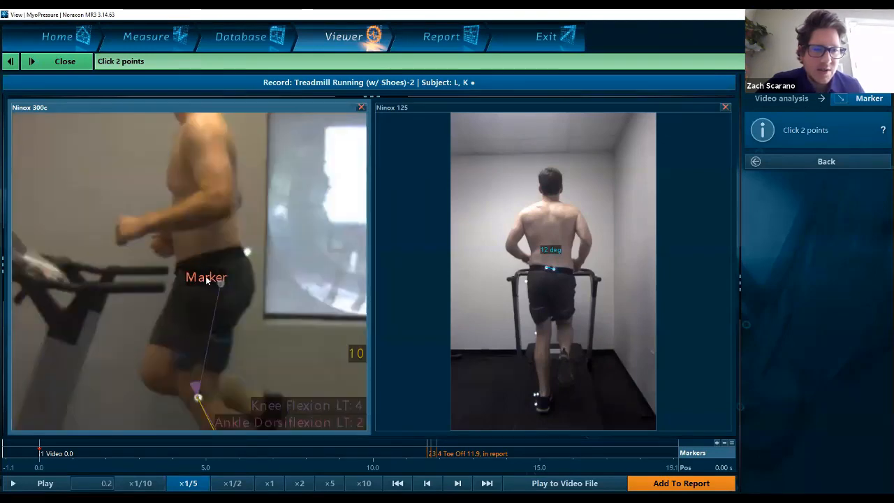
scroll(217, 282, up, 2)
scroll(210, 280, down, 4)
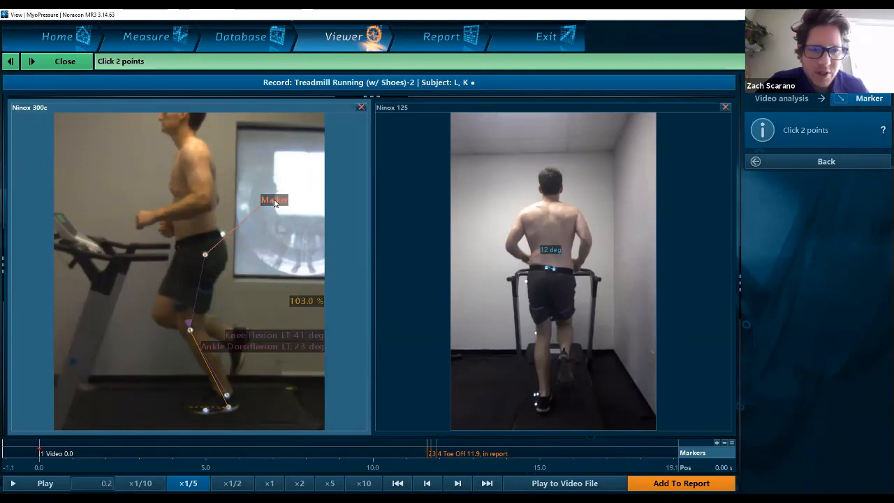
key(Escape)
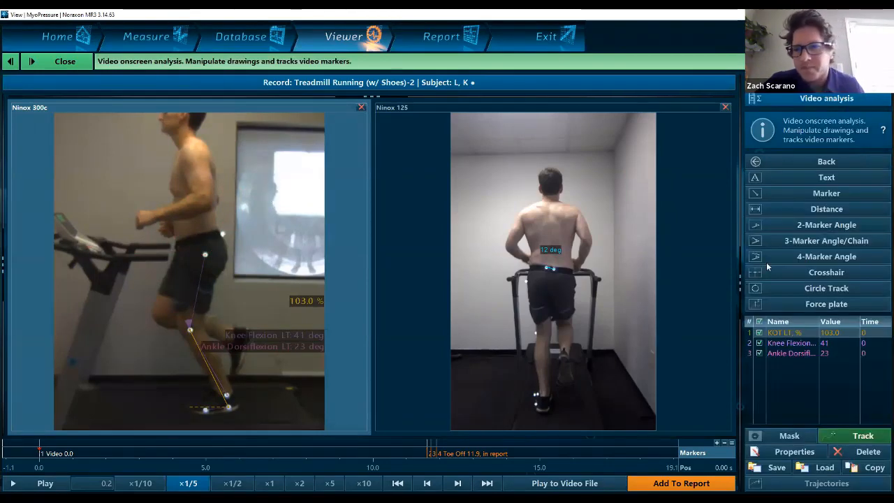
Step: Move the KOT measurement's label in the side-view video down beside the runner's ankle and heel markers
scroll(268, 354, down, 3)
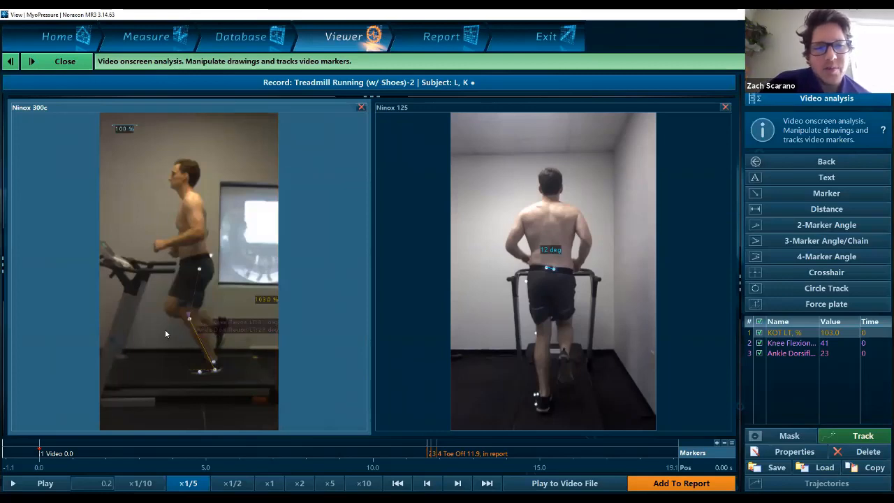
scroll(181, 349, up, 3)
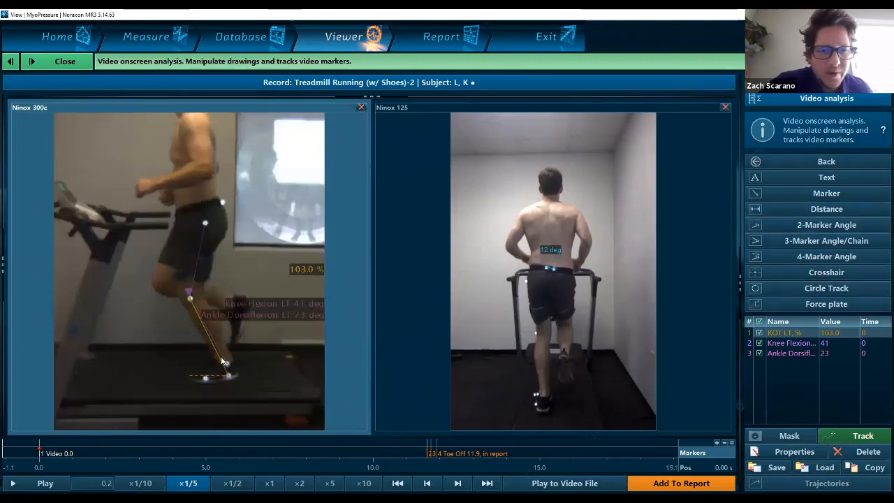
scroll(213, 370, up, 2)
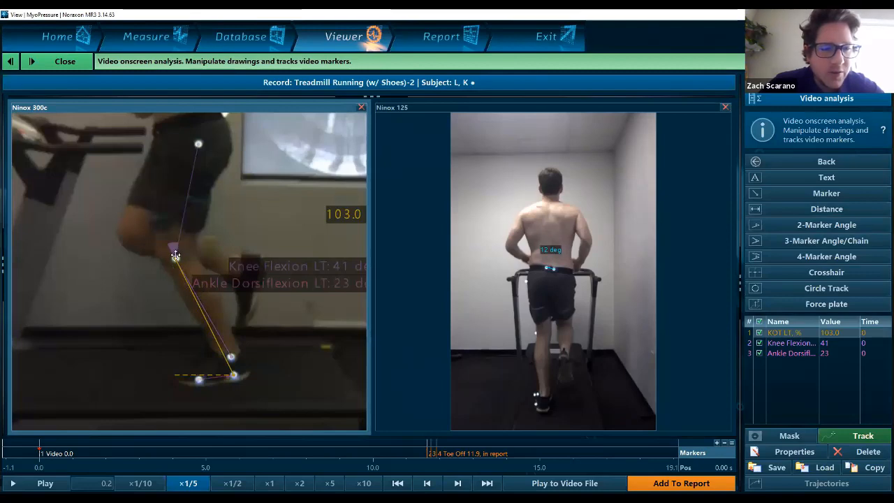
scroll(175, 268, down, 2)
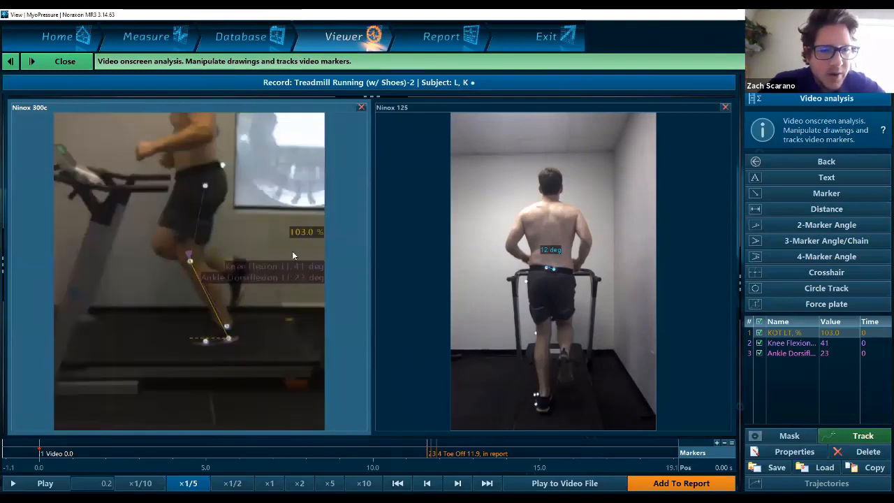
mouse_move(311, 230)
mouse_down()
mouse_move(298, 231)
mouse_move(265, 323)
mouse_up()
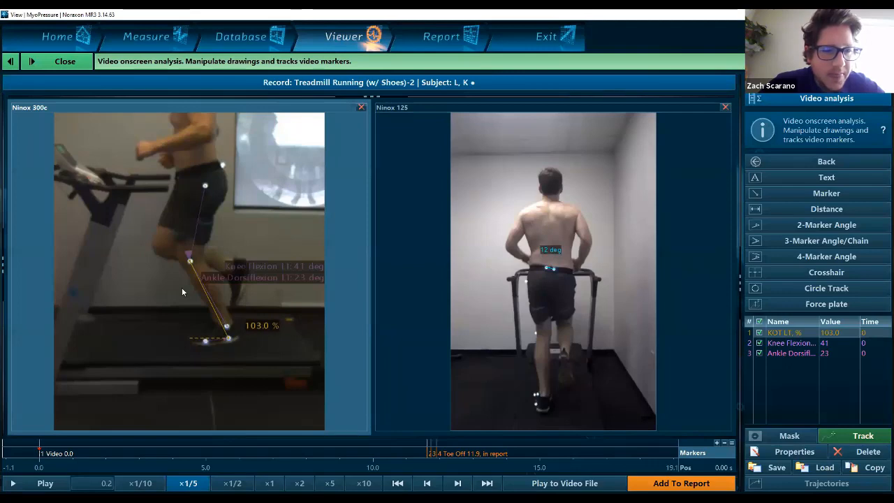
Step: Move the side-view reference line and its label from the upper wall to the treadmill's handrail in front of the runner
scroll(118, 151, down, 2)
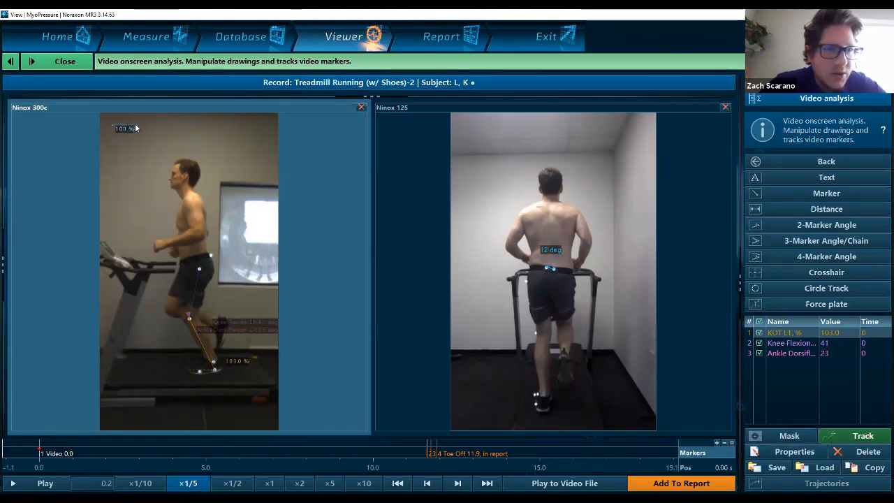
scroll(135, 125, up, 2)
scroll(135, 123, down, 1)
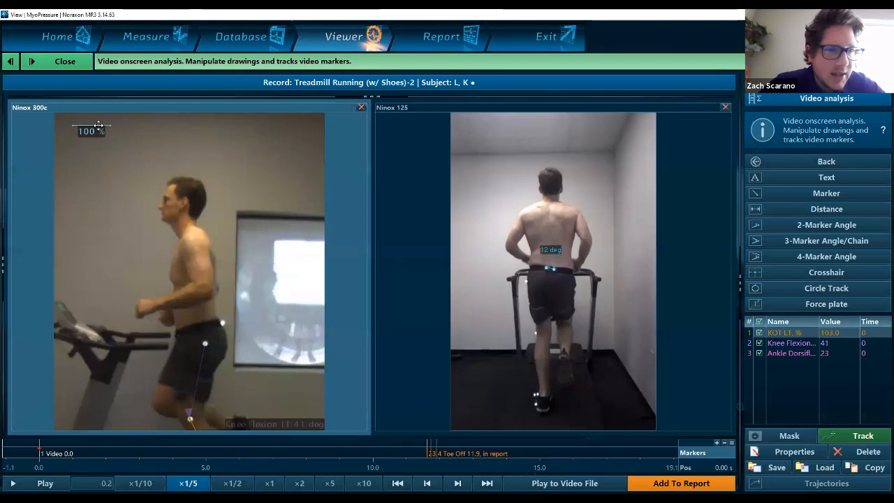
drag(98, 125, 152, 343)
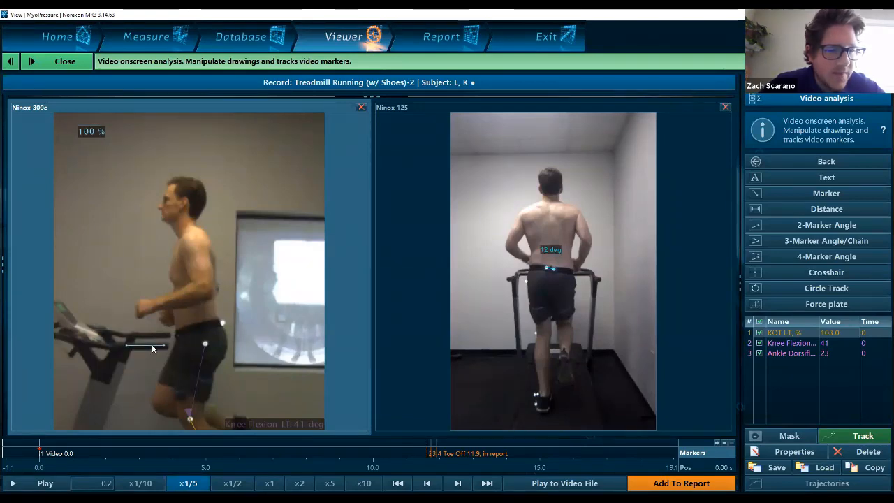
scroll(151, 344, down, 1)
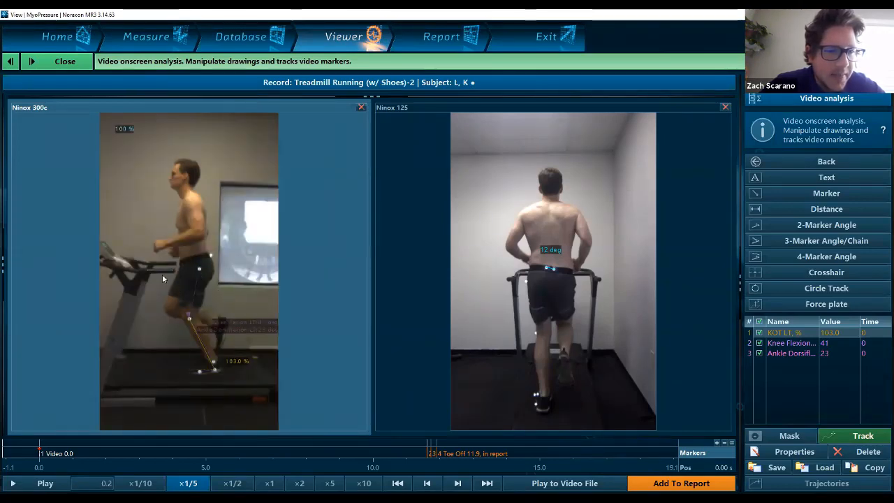
scroll(164, 272, up, 1)
scroll(162, 267, down, 1)
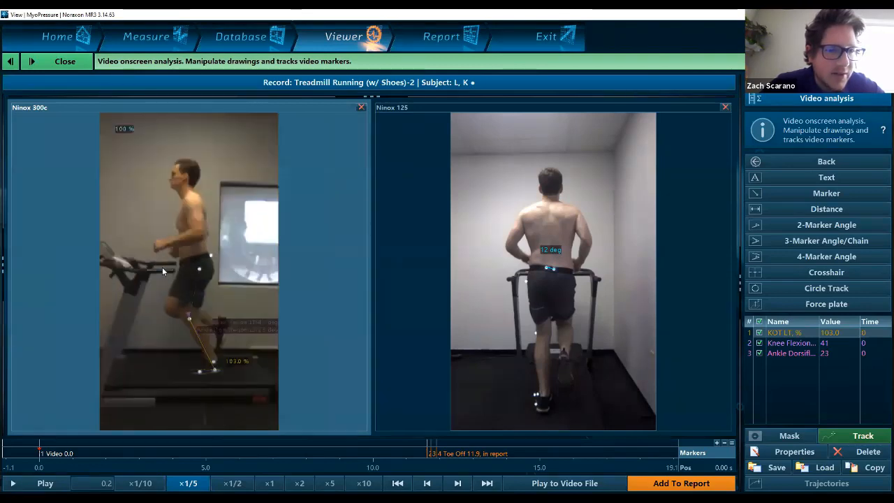
drag(124, 132, 154, 288)
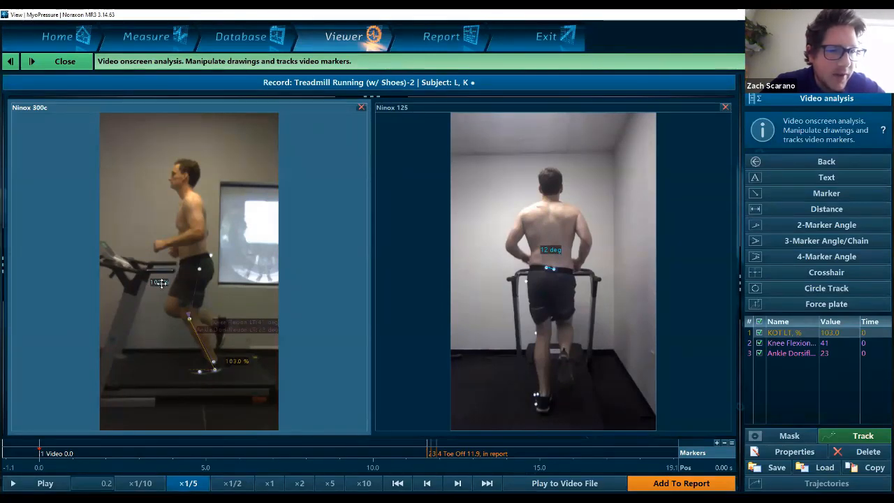
Step: Set the side-view reference line's length to 8 and its units to in
right_click(162, 284)
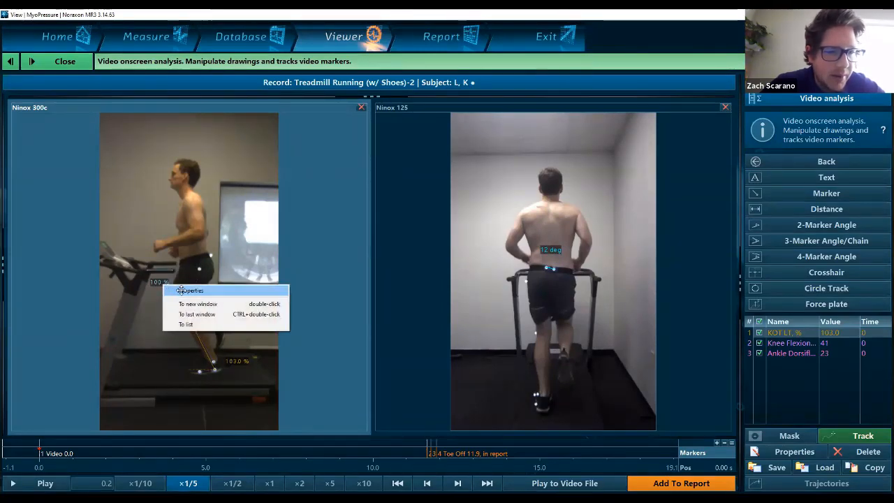
click(176, 289)
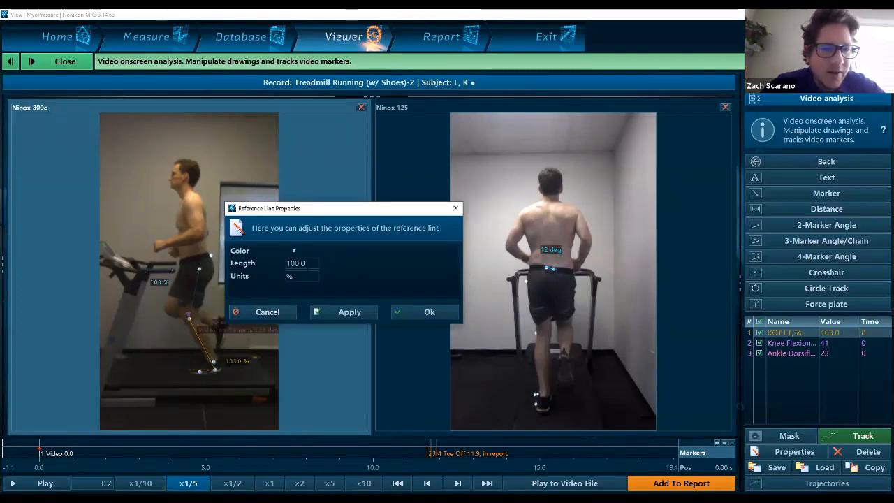
double_click(293, 263)
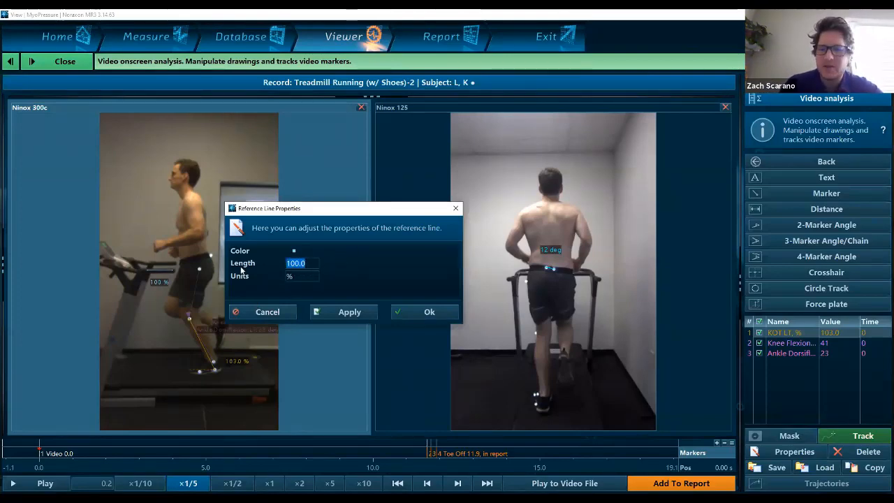
text(8)
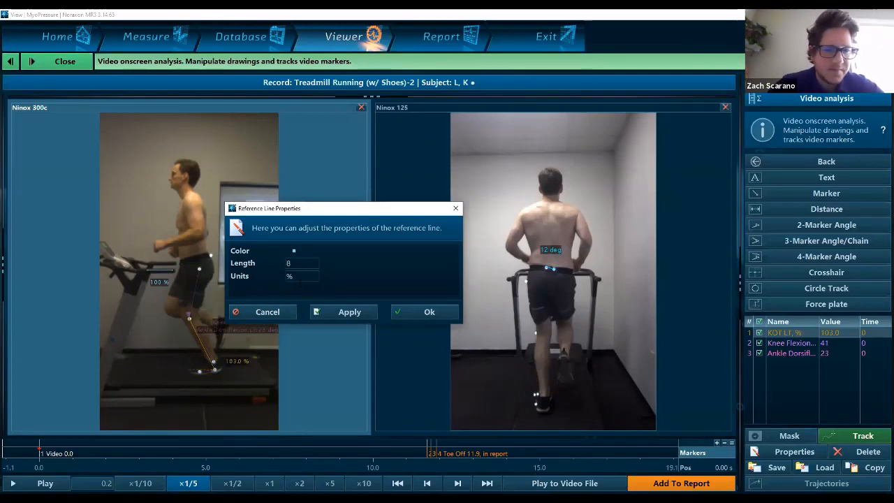
key(Tab)
text(in)
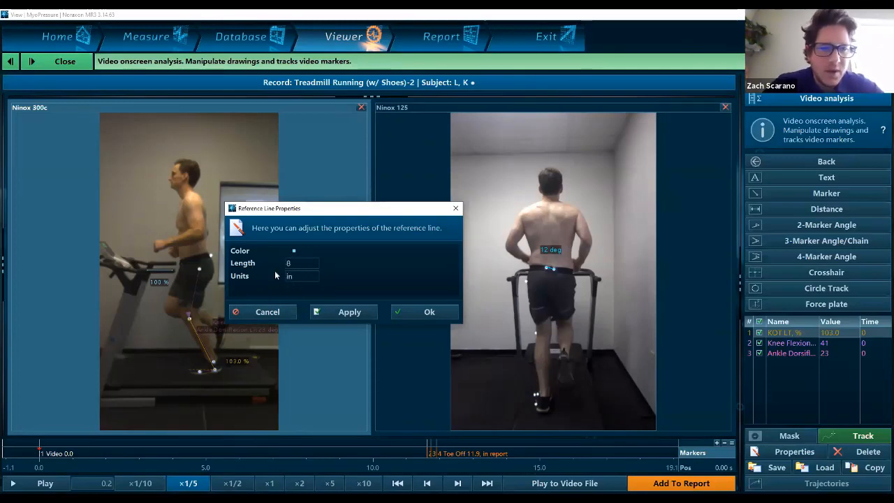
click(357, 313)
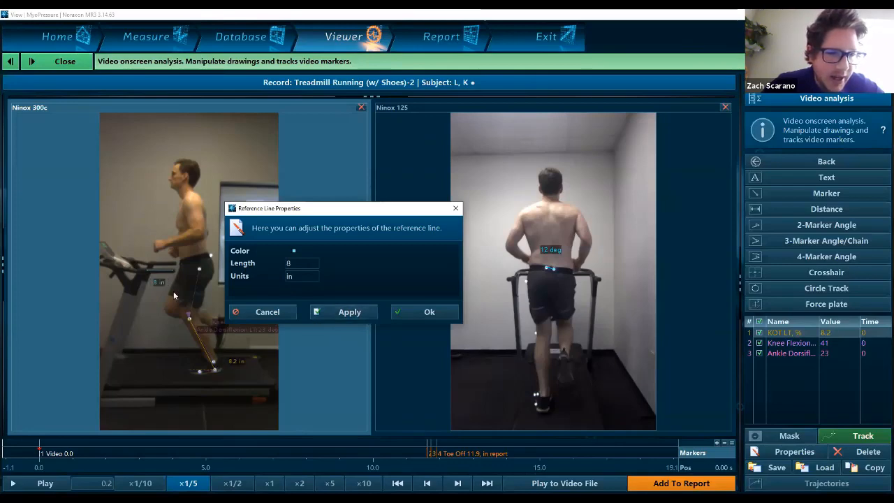
scroll(229, 365, up, 3)
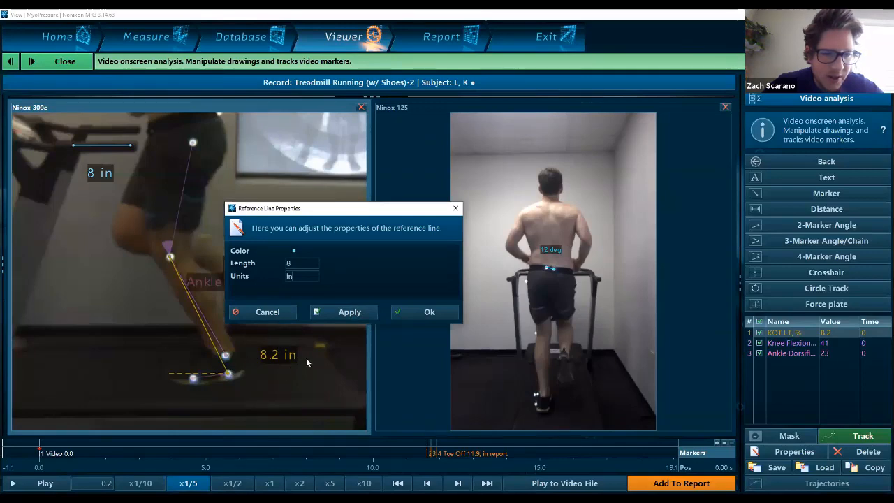
scroll(286, 351, down, 3)
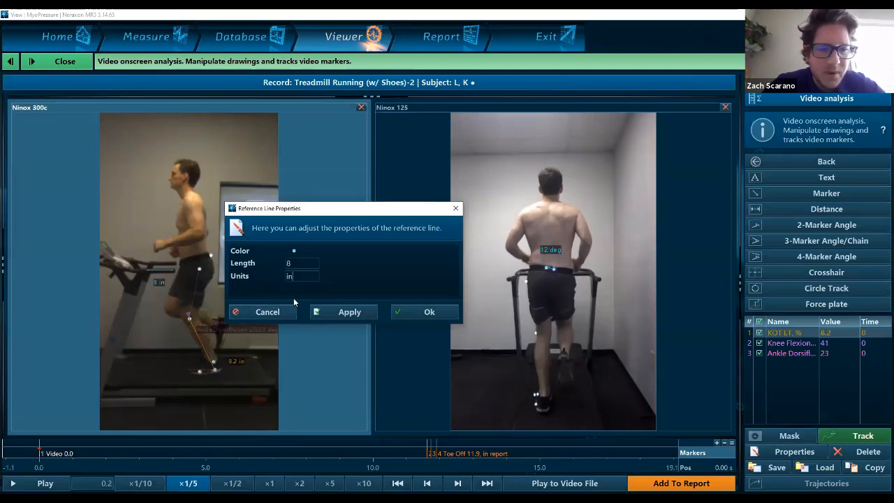
click(418, 314)
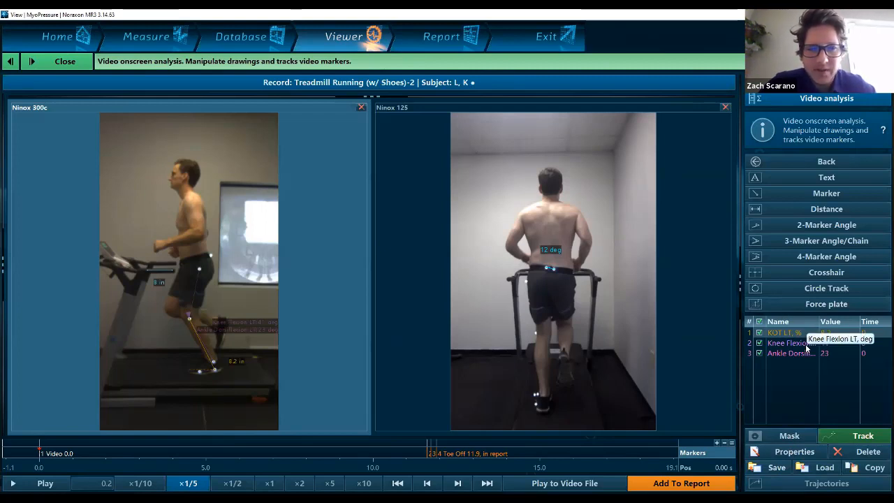
Step: Add a left Hip Flexion 2-marker angle from the runner's hip marker to the knee marker, with an anatomical zero of 180°
click(778, 468)
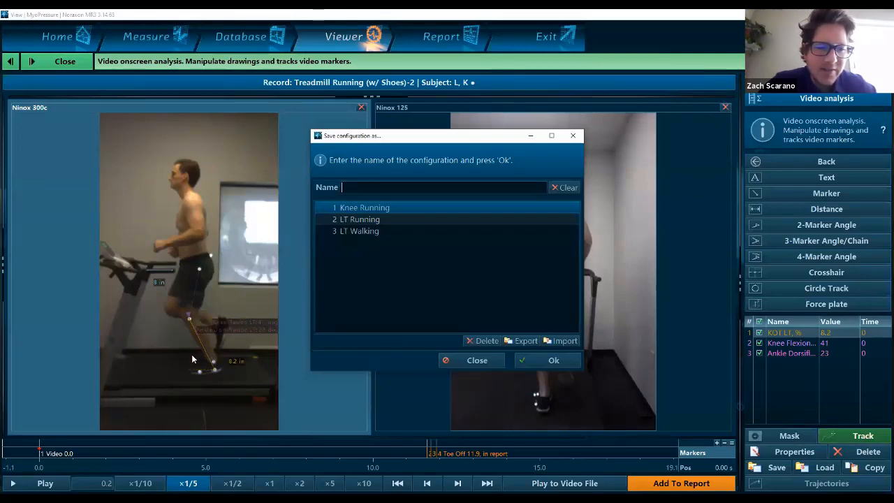
click(458, 361)
scroll(191, 285, up, 5)
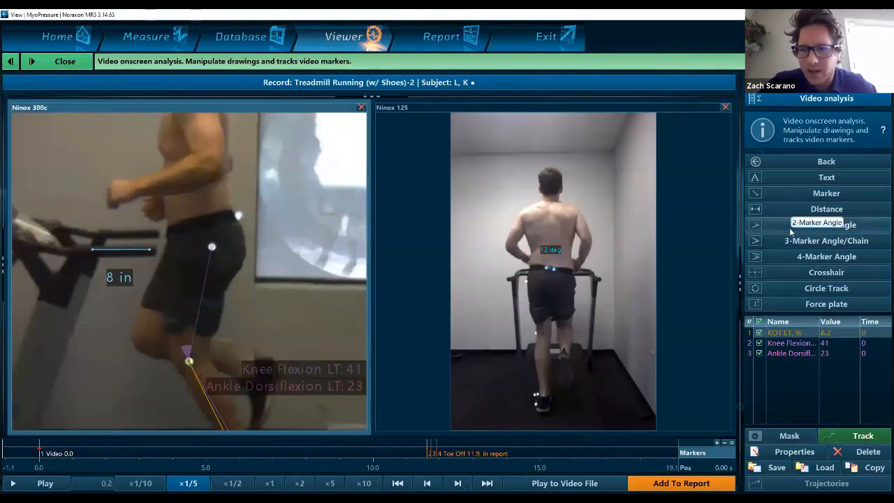
click(826, 224)
scroll(205, 265, up, 3)
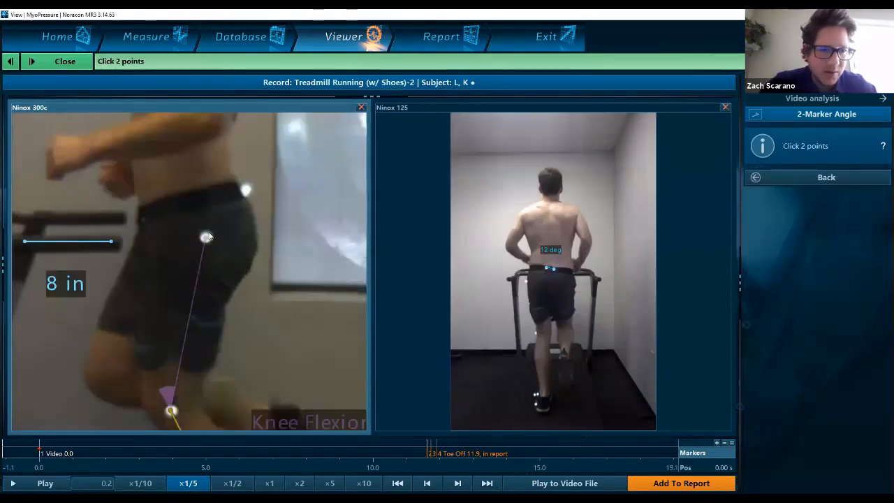
click(205, 238)
scroll(190, 304, down, 3)
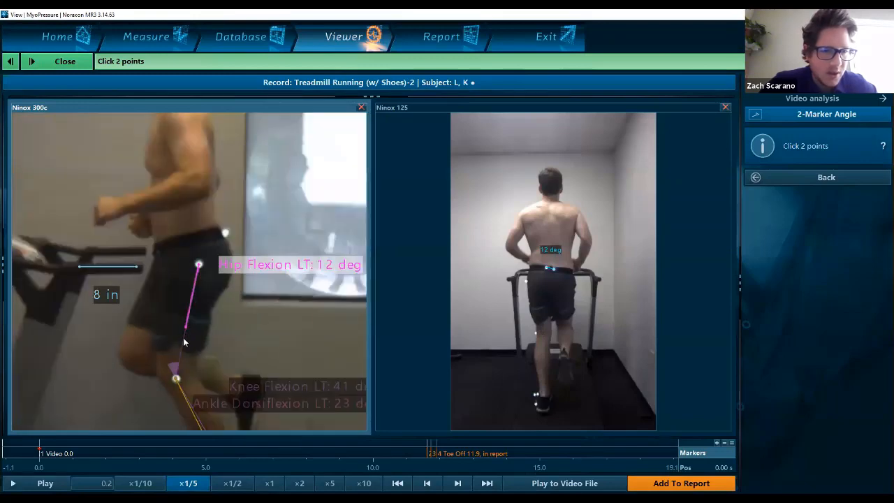
scroll(179, 355, up, 3)
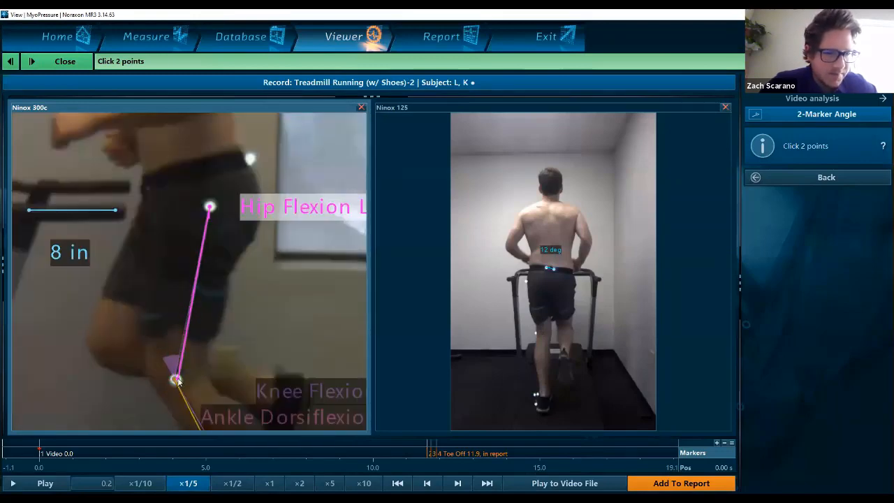
click(174, 378)
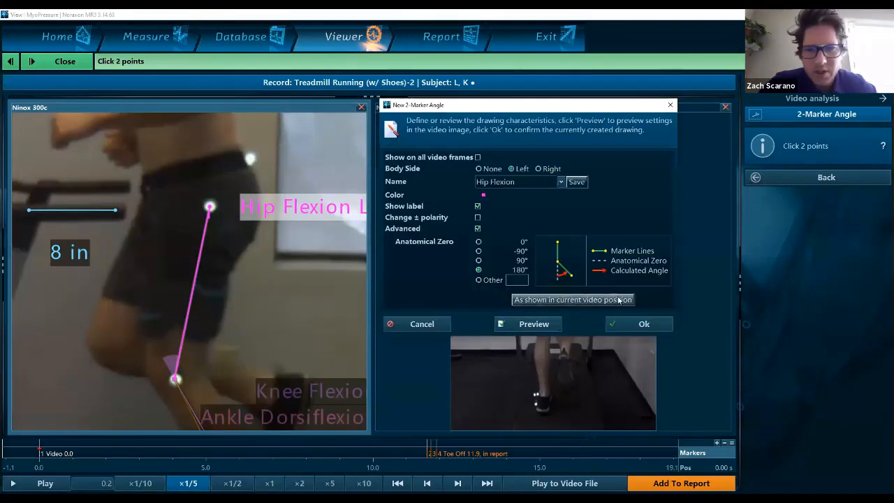
click(658, 331)
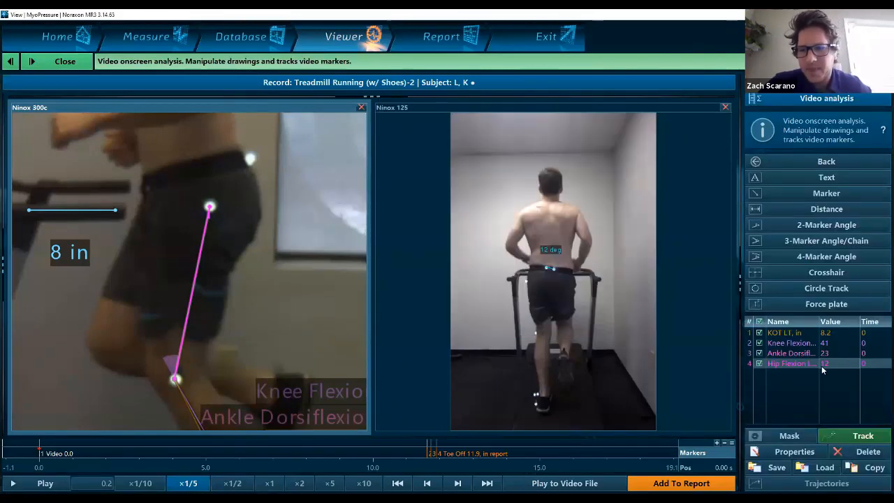
Step: Save the current set of side-view measurements as a configuration named LT Side Running
click(767, 474)
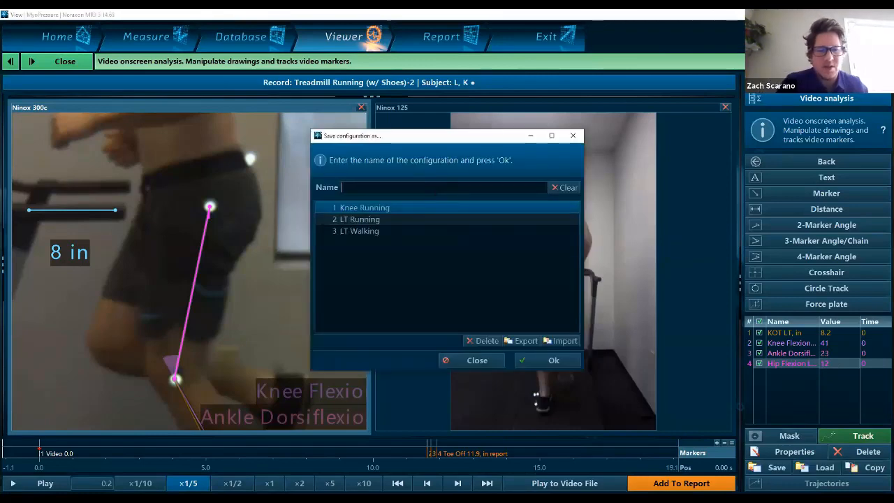
text(LT )
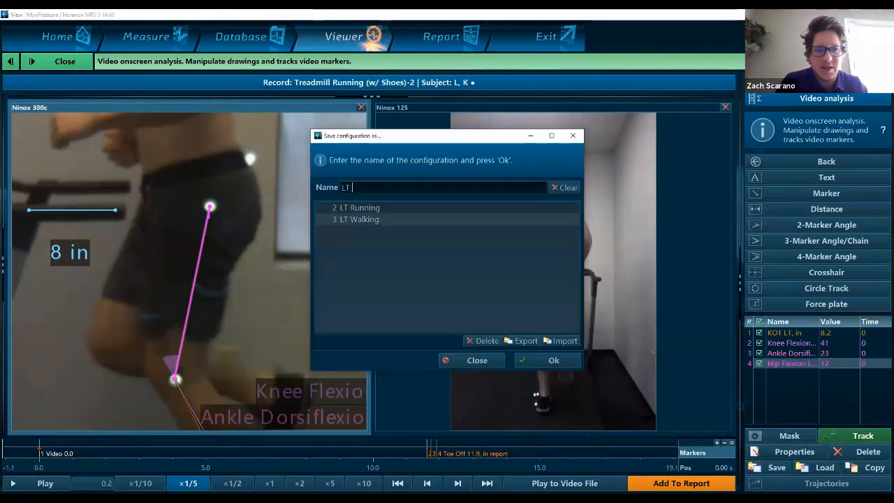
text(Side Running)
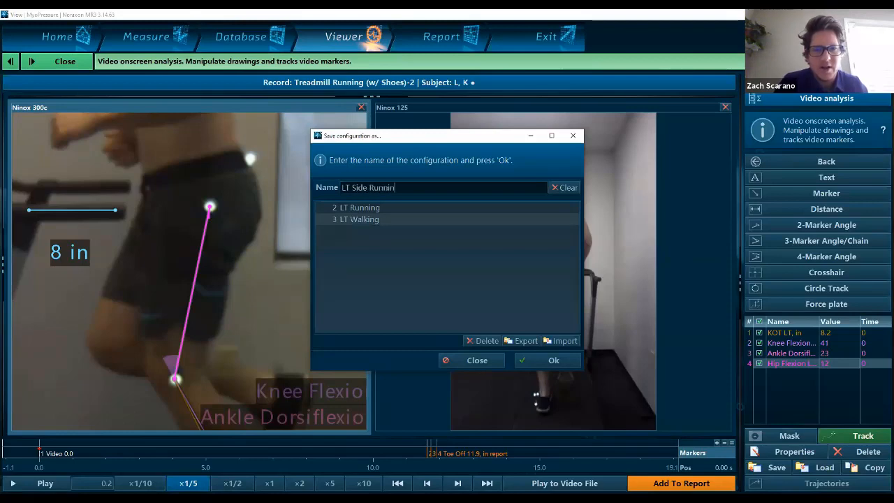
click(554, 360)
scroll(281, 323, down, 5)
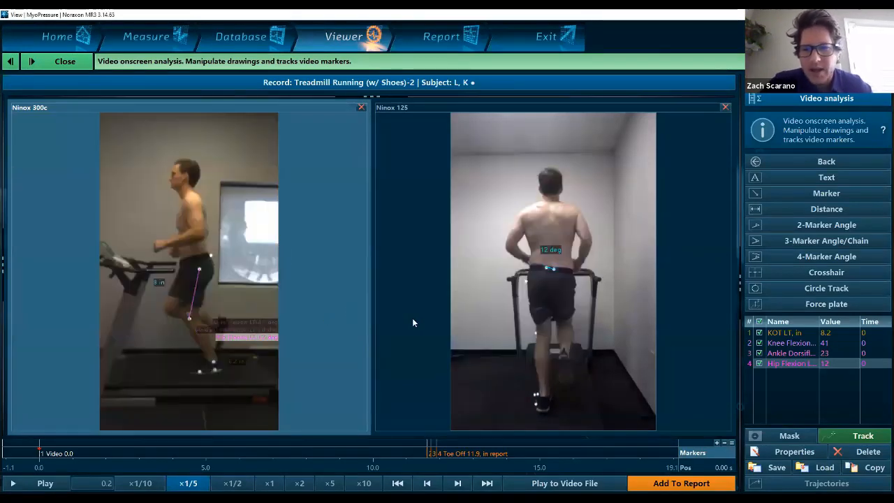
Step: Hide all side-view measurements and delete them from the measurement list
click(759, 322)
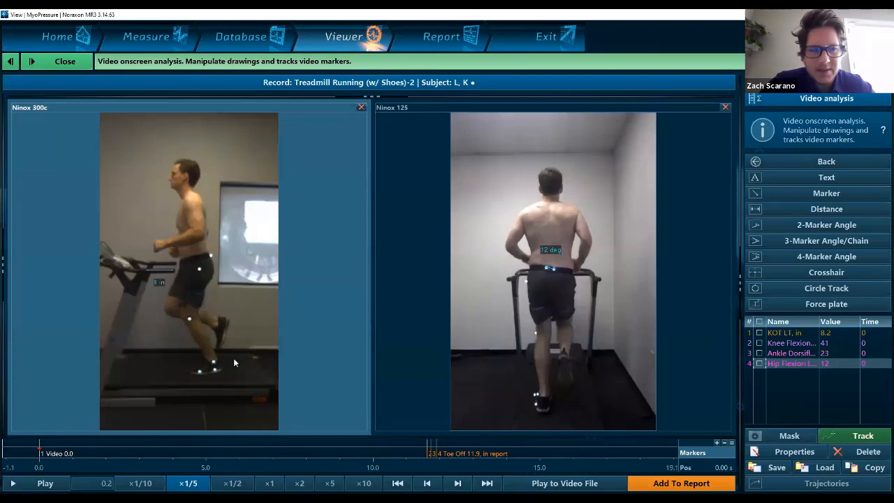
click(812, 334)
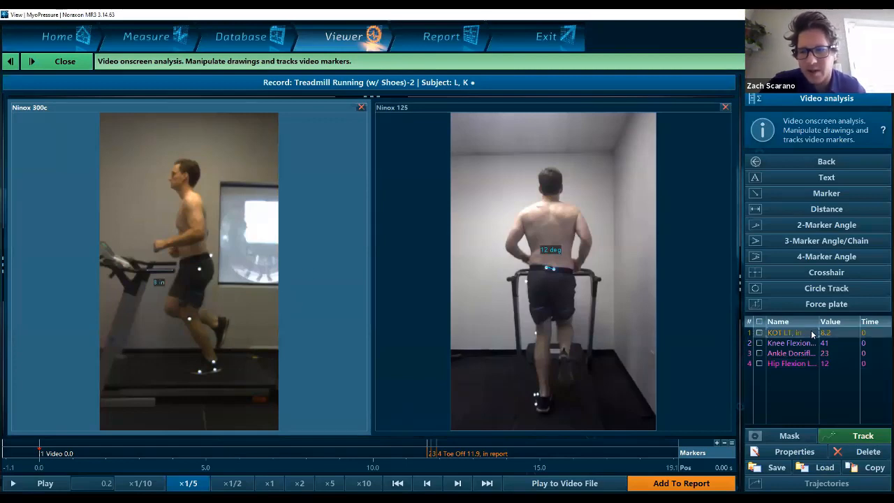
click(862, 454)
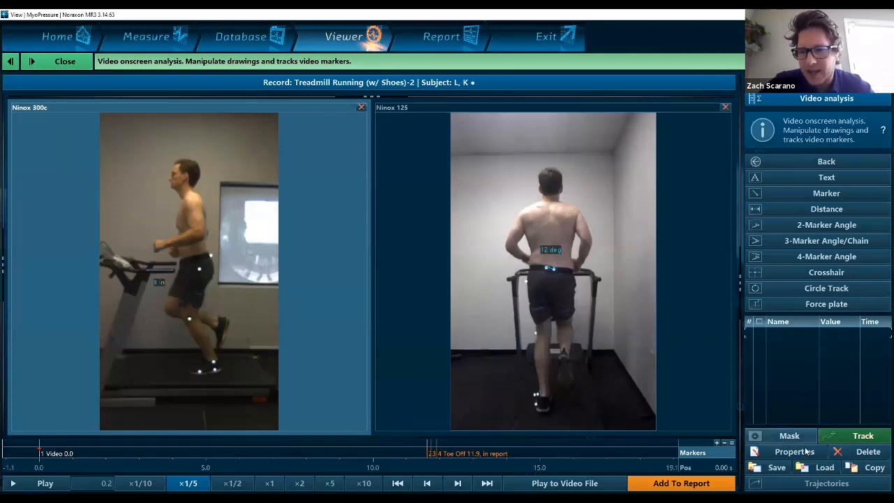
Step: Load the LT Side Running configuration onto the side-view video
click(823, 468)
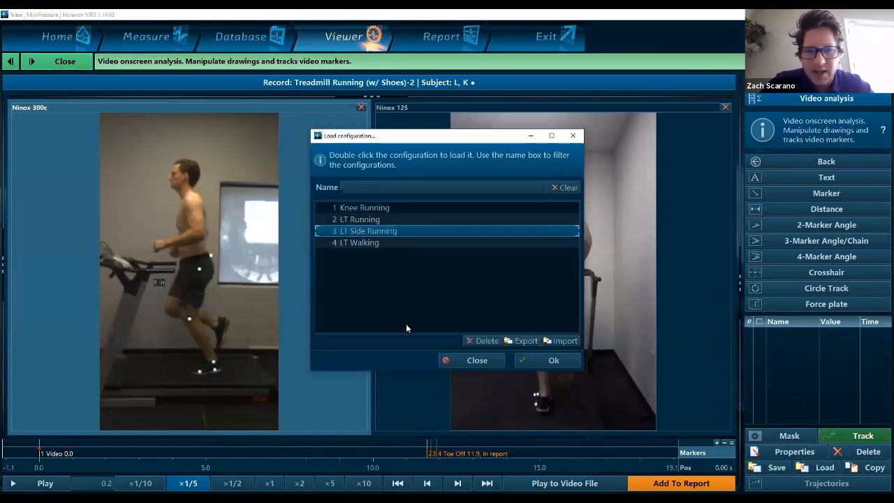
click(366, 236)
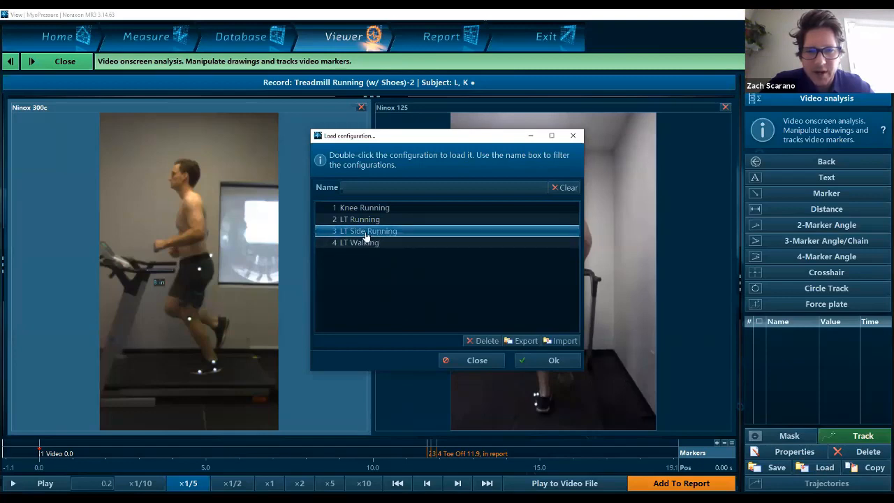
click(545, 362)
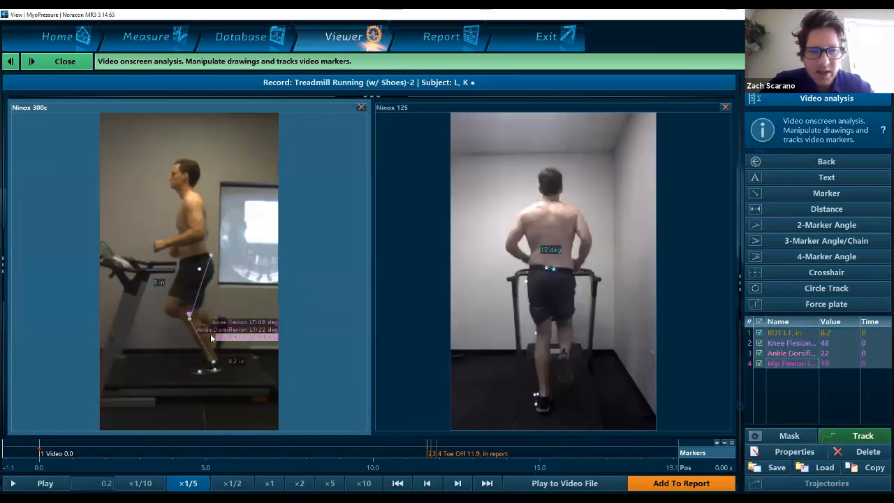
Step: Move the upper point of the loaded hip and knee angles from the rear waistband marker to the hip marker
scroll(198, 325, up, 4)
scroll(198, 325, down, 4)
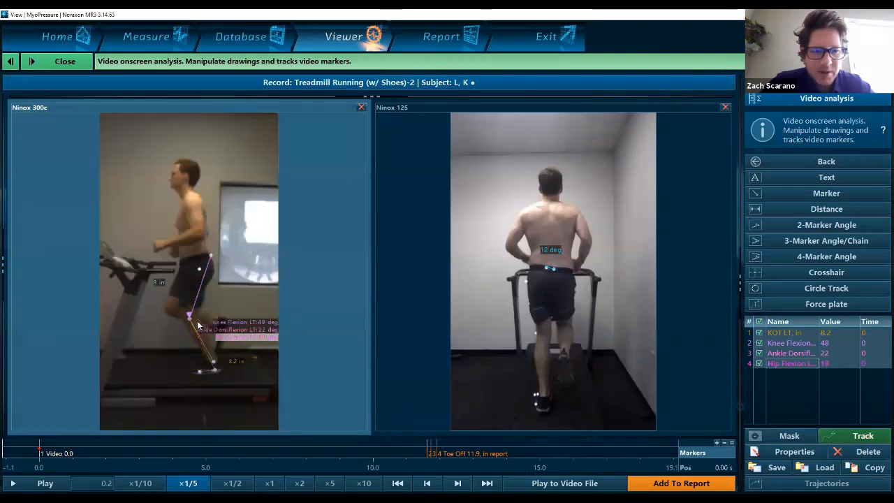
scroll(204, 351, up, 2)
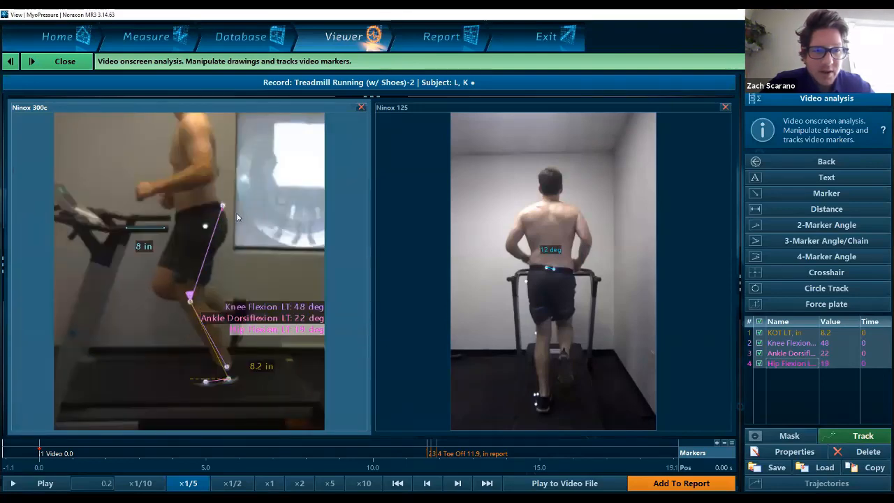
scroll(228, 210, up, 2)
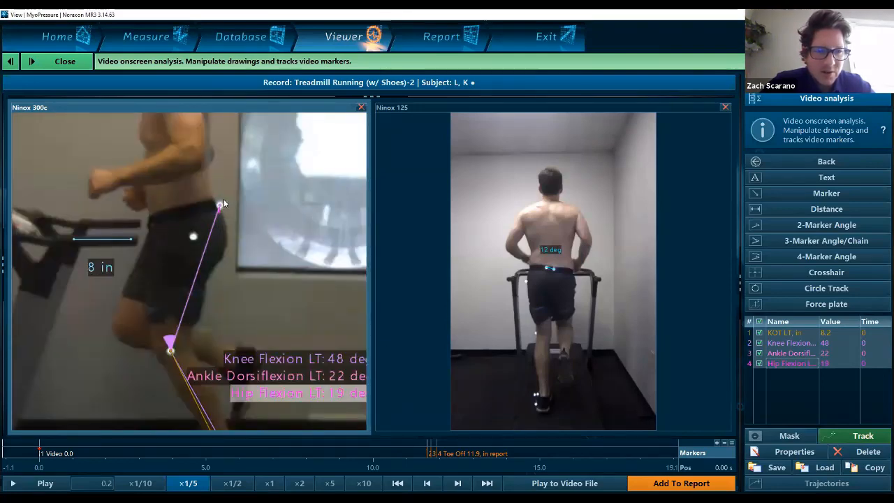
scroll(221, 206, up, 3)
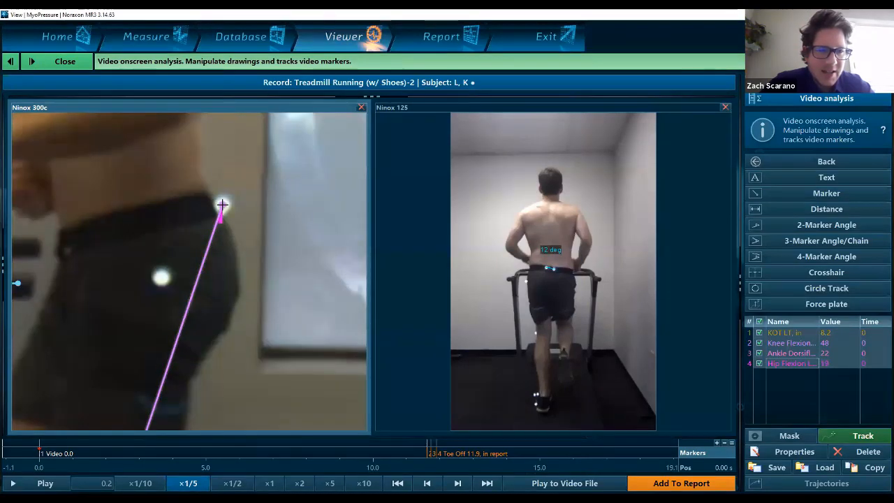
mouse_move(222, 205)
mouse_down()
mouse_move(205, 211)
mouse_move(160, 279)
mouse_up()
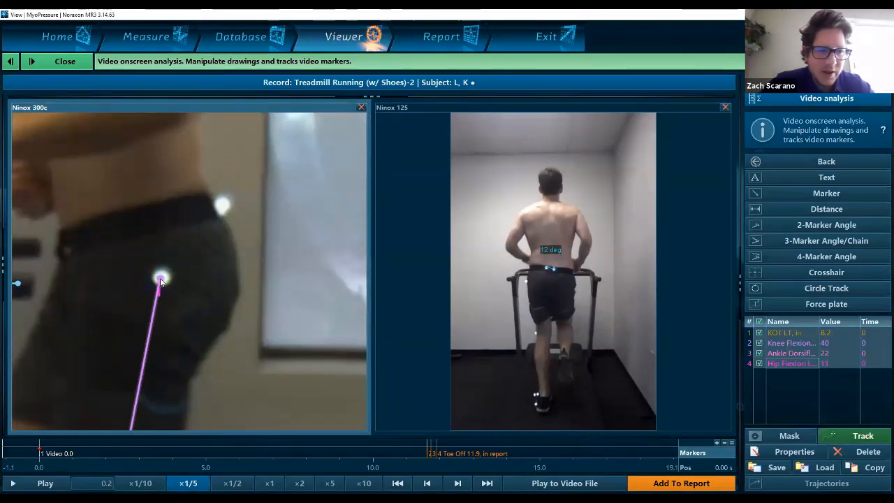
scroll(212, 297, down, 3)
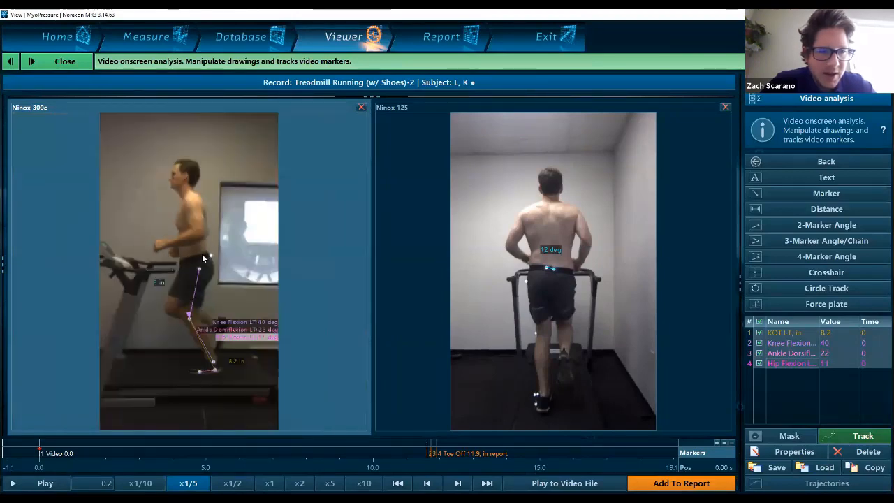
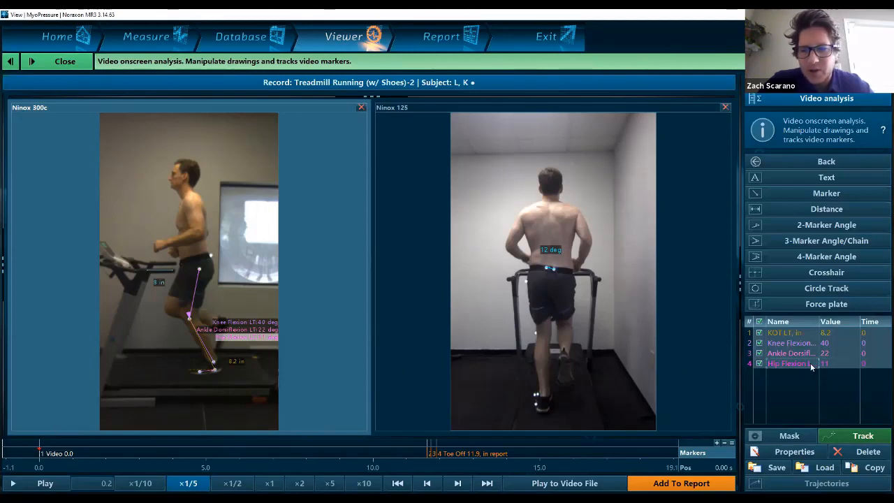
Step: Track the KOT, Knee Flexion, Ankle Dorsiflexion and Hip Flexion measurements through the video and start playback
click(858, 435)
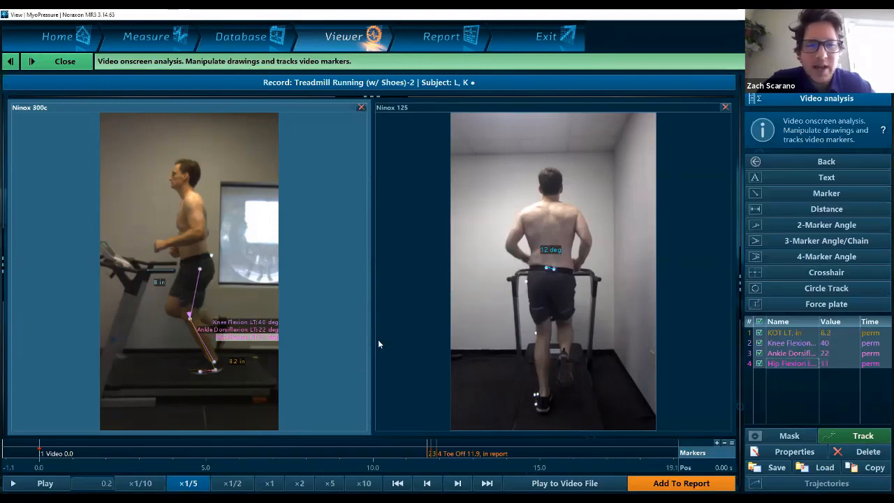
click(23, 483)
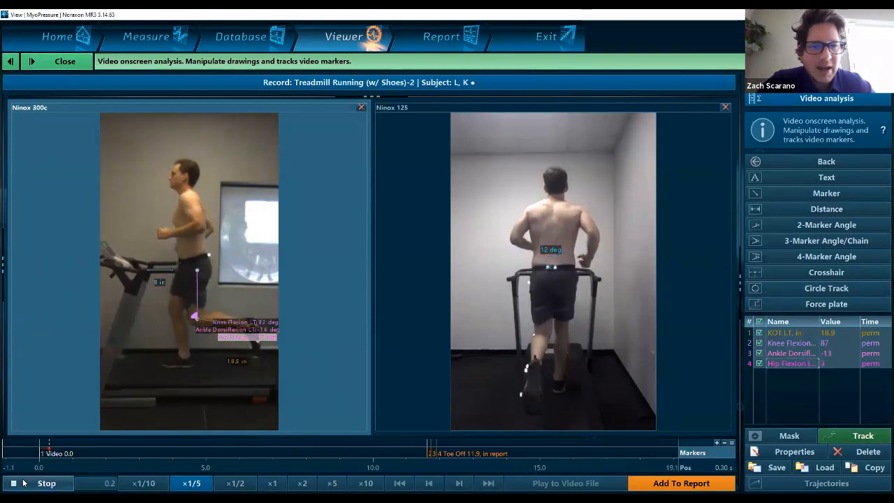
Step: Examine the tracked side-view joint angles and KOT distance up close during playback, and stop the video
scroll(192, 333, up, 3)
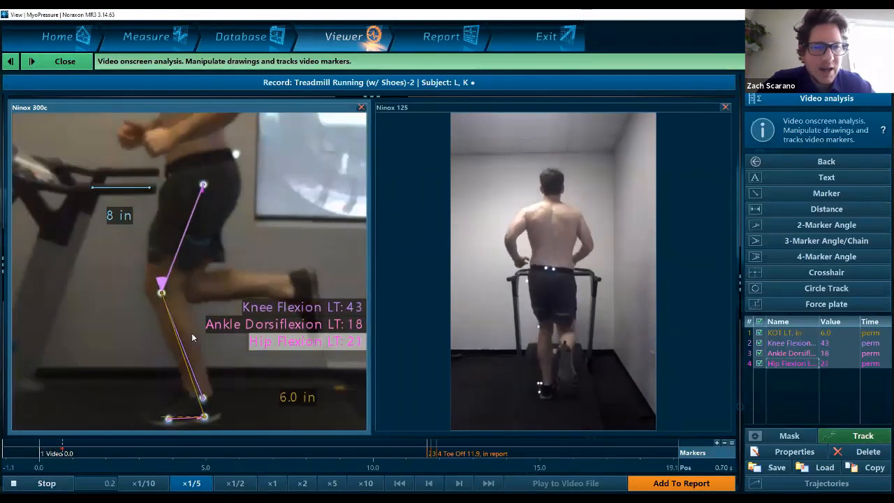
scroll(191, 332, down, 3)
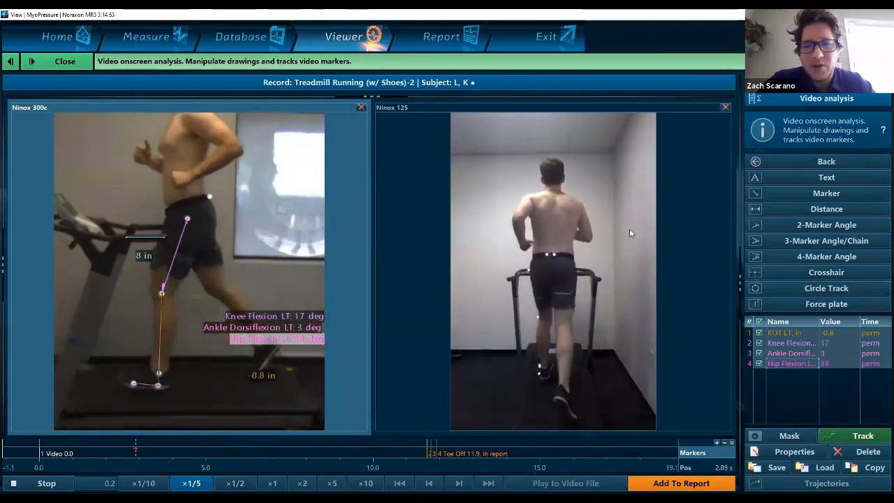
key(space)
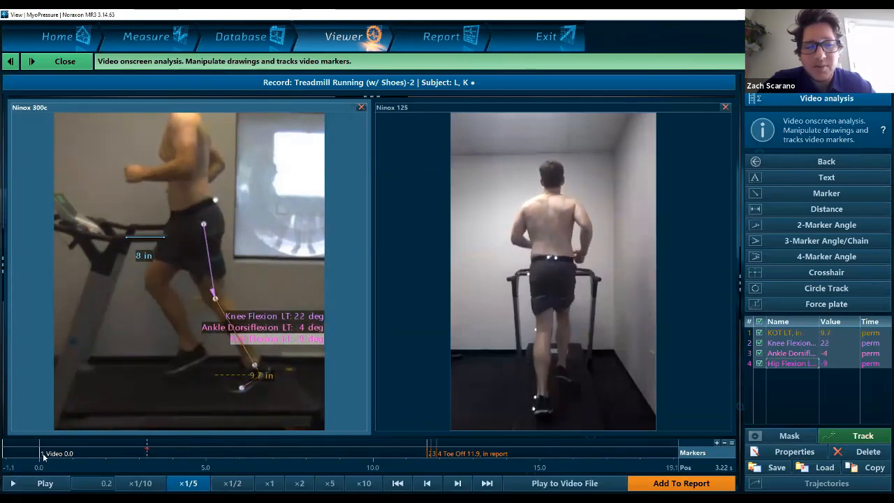
Step: Track the Pelvic Drop measurement in the rear-view video from the Video 0.0 marker and play back the result
click(41, 445)
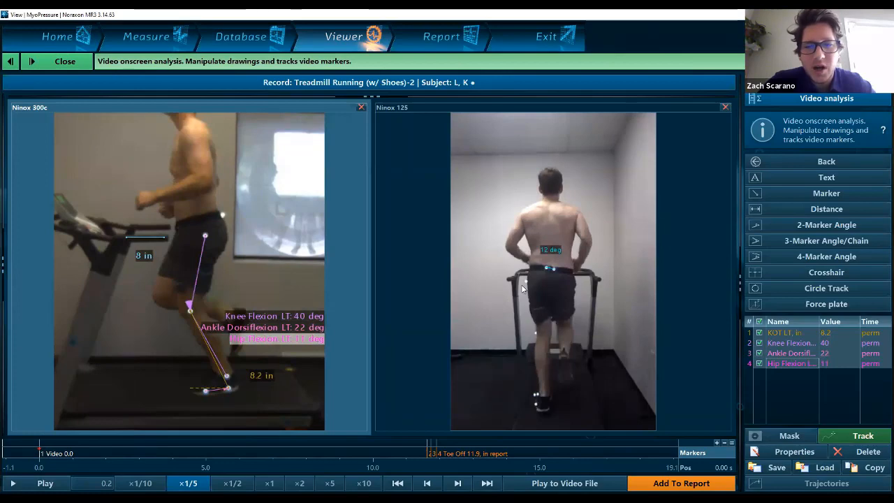
click(418, 208)
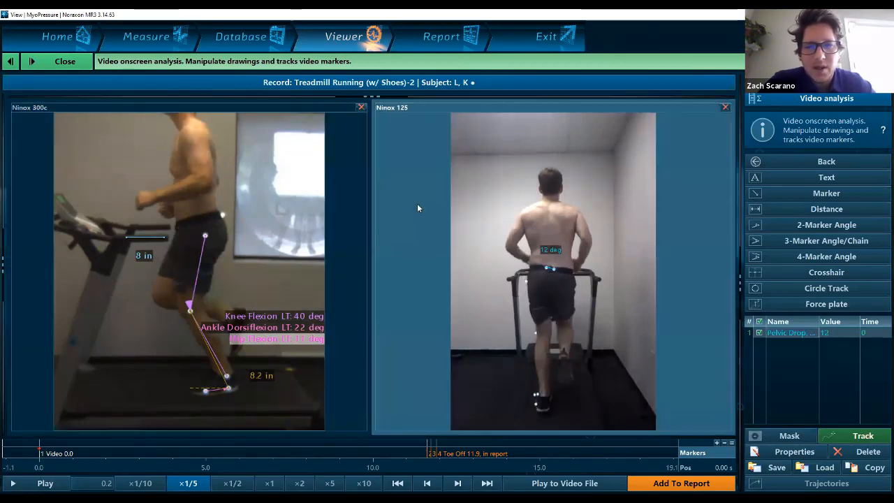
click(861, 438)
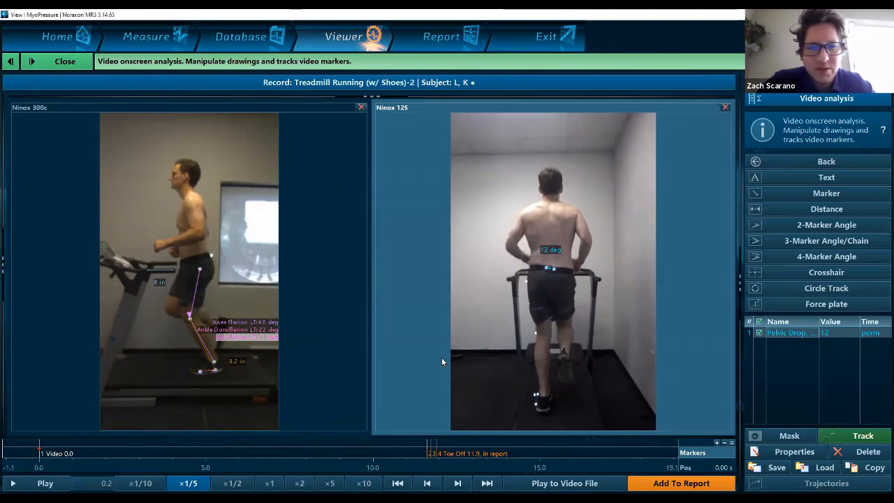
click(44, 482)
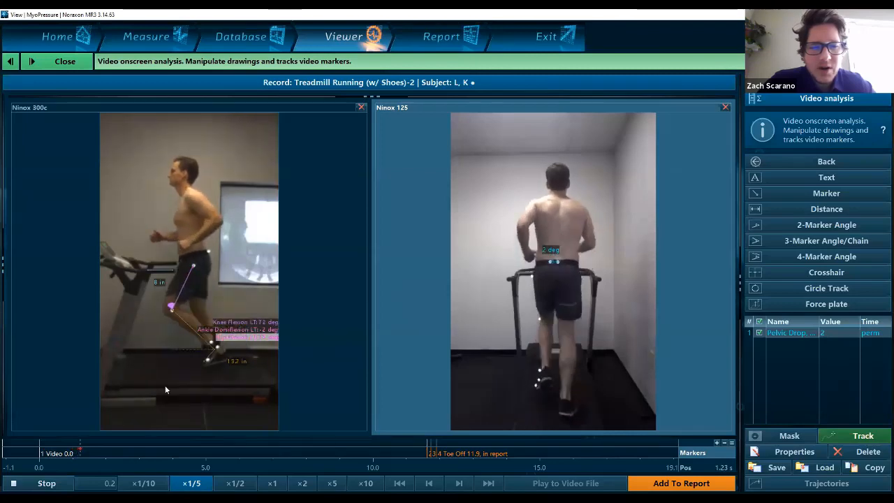
key(space)
Step: Move the side-view value labels apart: Hip Flexion behind the hip, Knee Flexion before the knee, Ankle Dorsiflexion below and KOT before the foot
scroll(214, 374, up, 5)
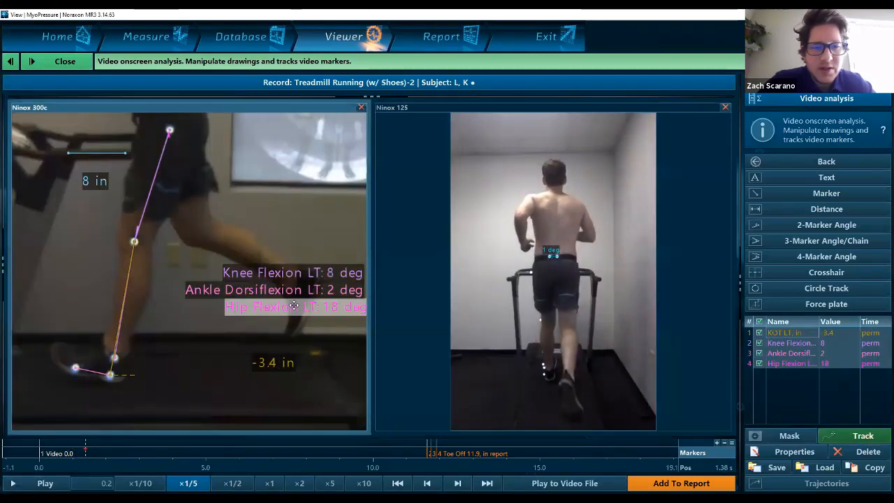
drag(275, 369, 316, 389)
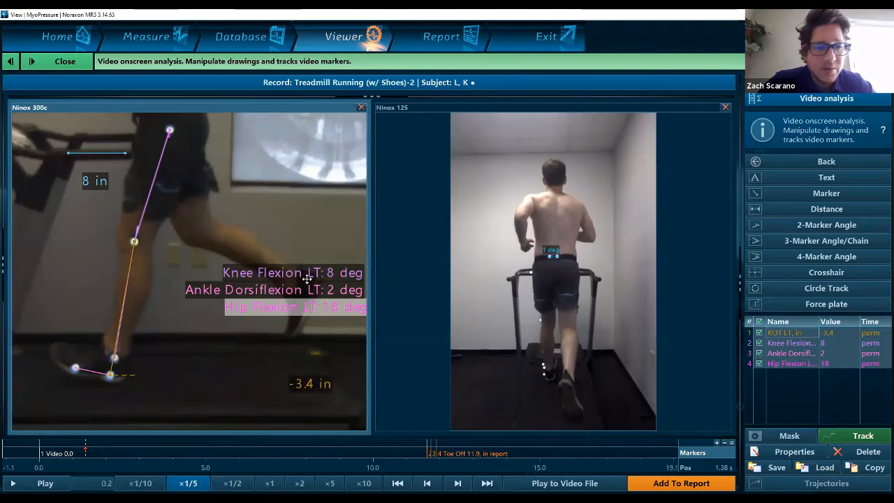
drag(296, 291, 252, 389)
drag(187, 405, 169, 405)
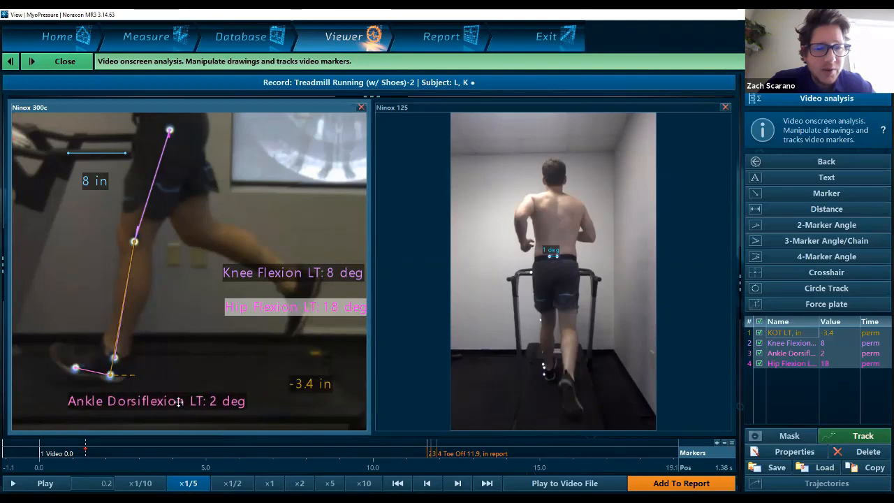
drag(293, 314, 286, 138)
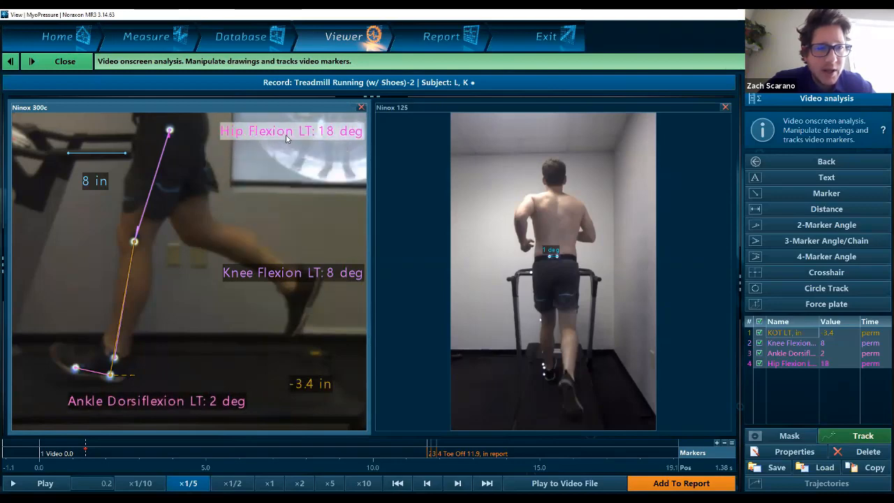
drag(277, 272, 90, 252)
scroll(89, 261, down, 3)
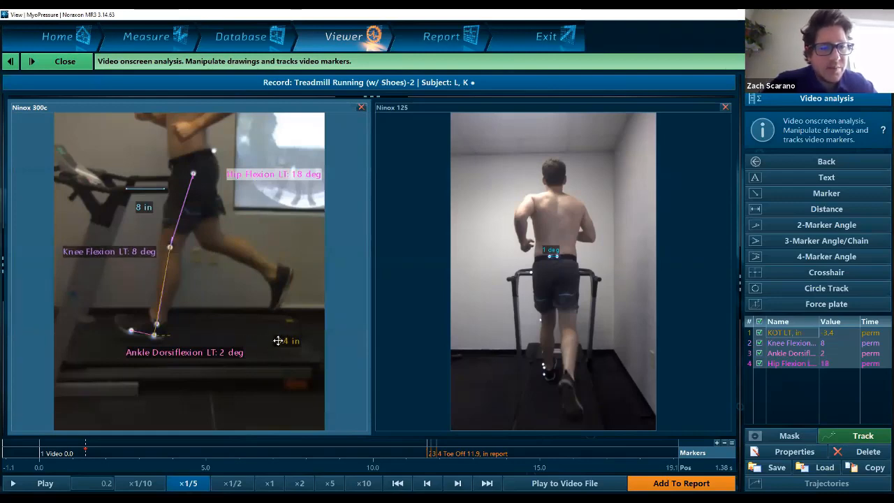
drag(278, 341, 87, 335)
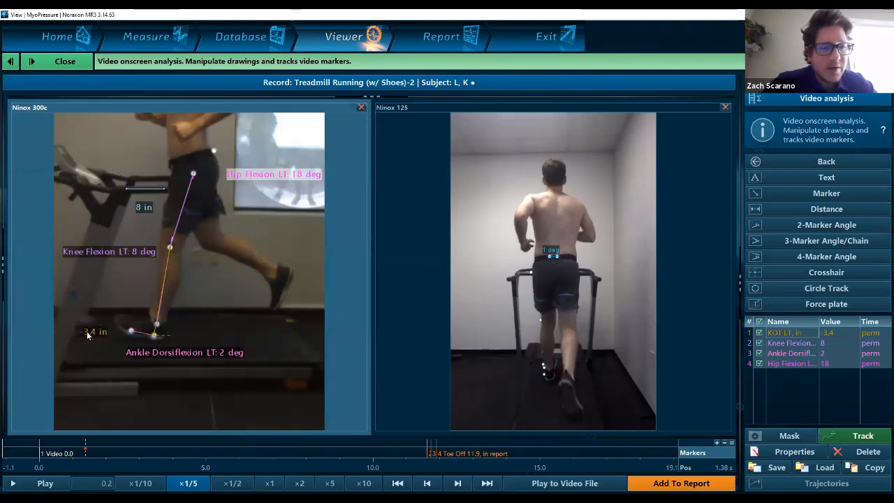
scroll(174, 345, down, 2)
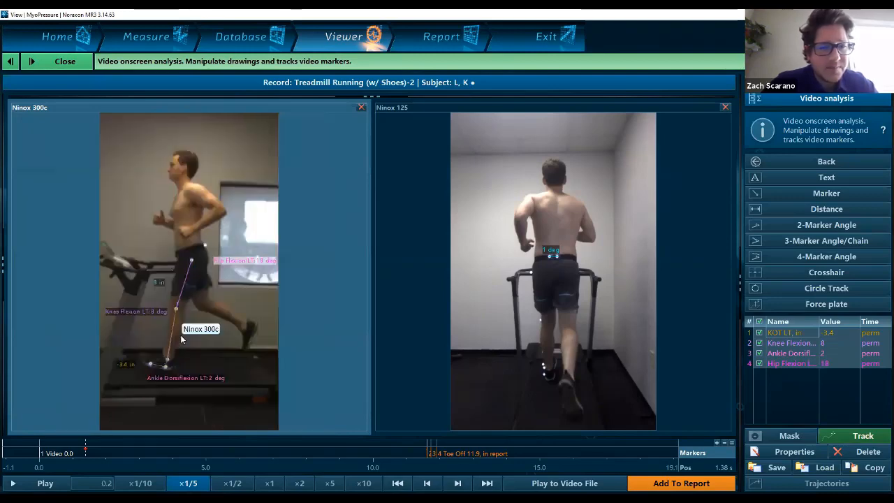
Step: Show the signal graphs beside the videos and review the autotracked KOT LT curve during a short playback
click(2, 283)
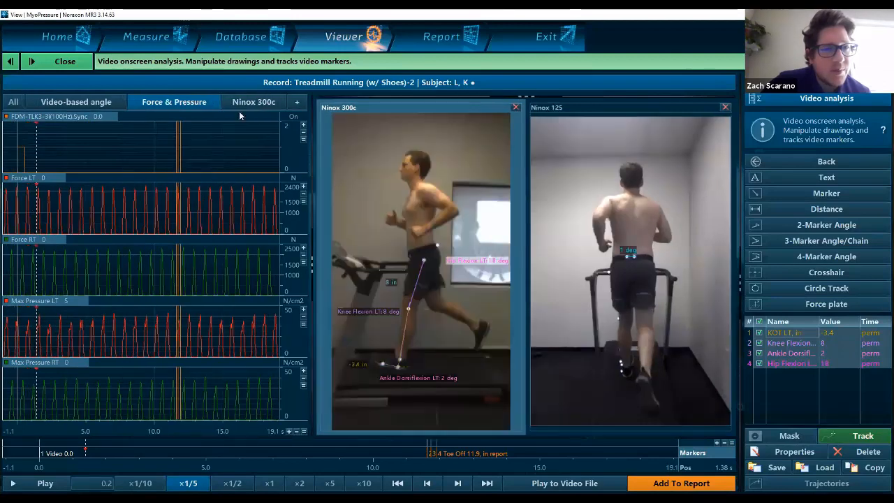
click(243, 104)
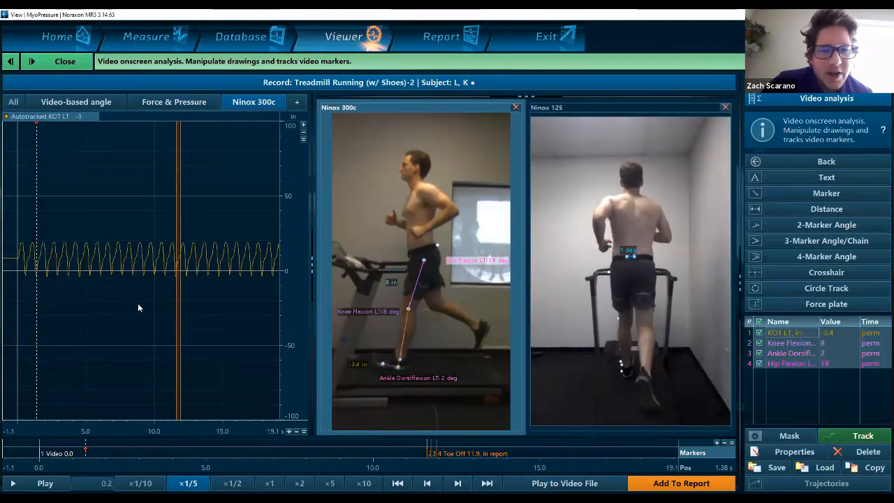
scroll(83, 262, up, 3)
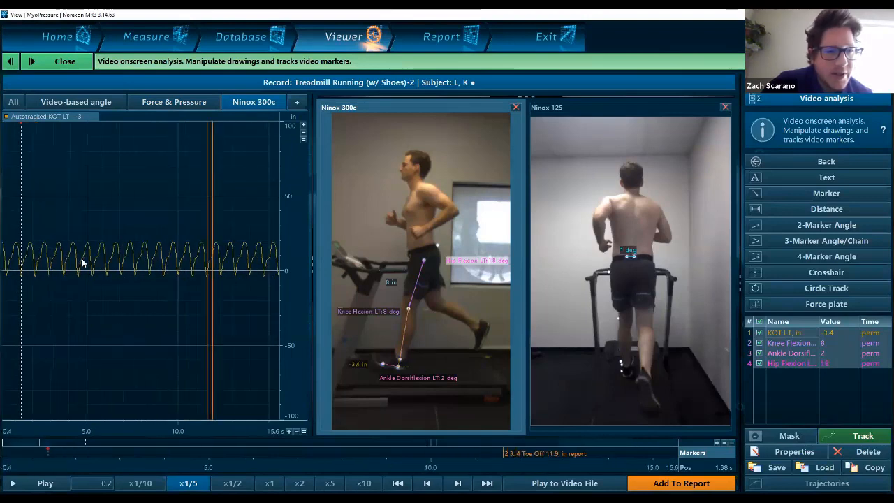
scroll(82, 262, down, 2)
click(35, 482)
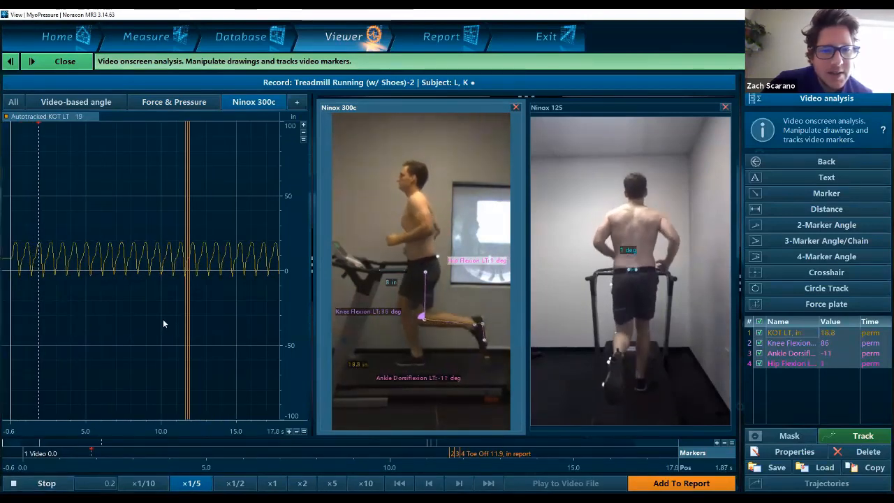
key(space)
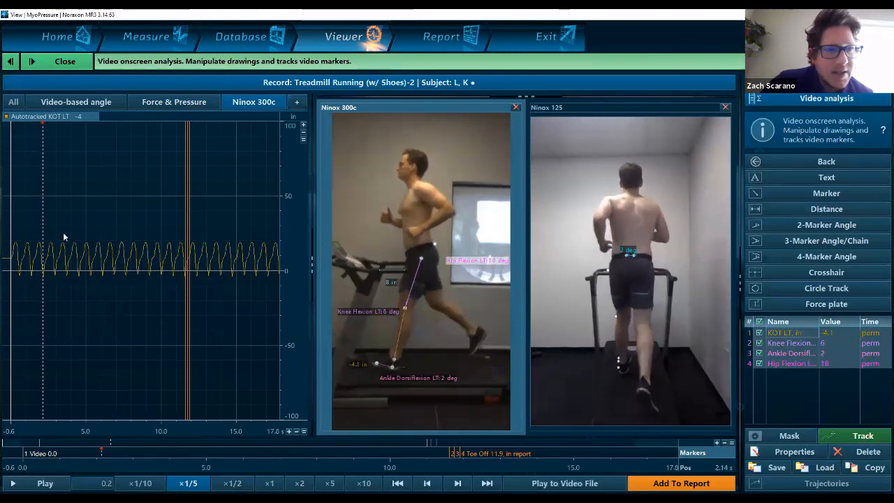
Step: Review the autotracked joint angle and Pelvic Drop curves during playback, compare them with the force and pressure signals, and leave the video analysis
click(77, 102)
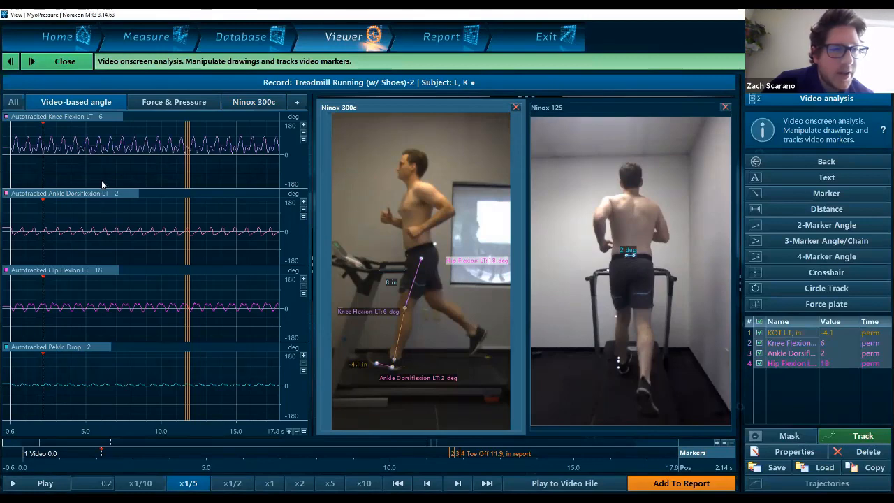
scroll(104, 234, up, 3)
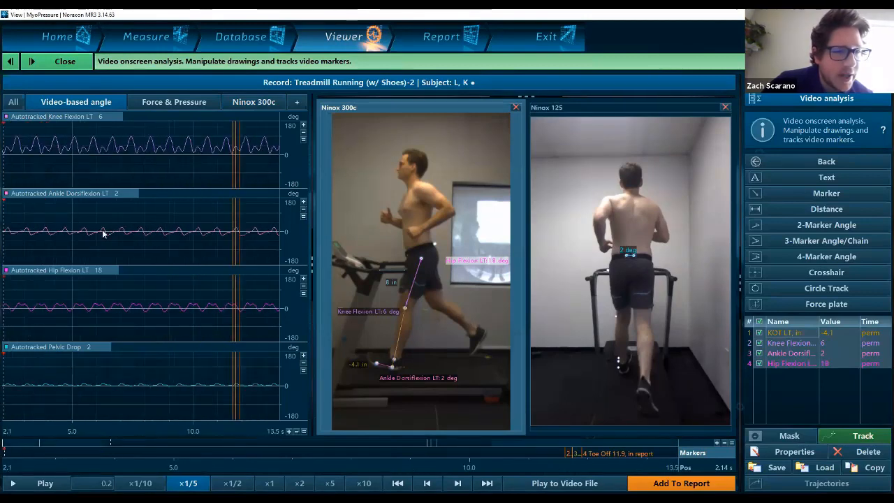
click(46, 482)
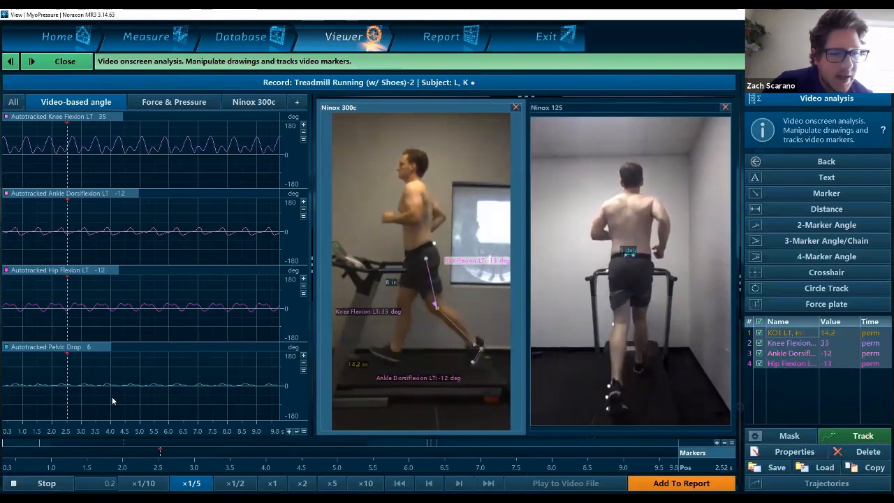
click(53, 480)
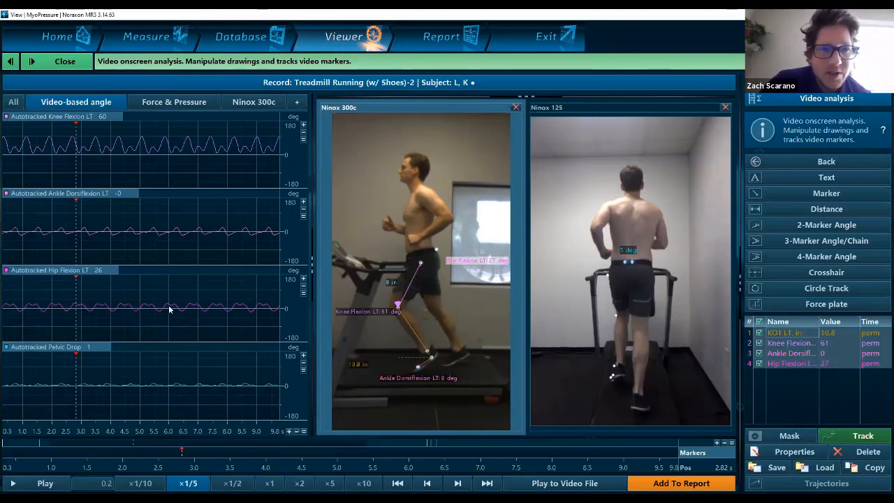
click(188, 104)
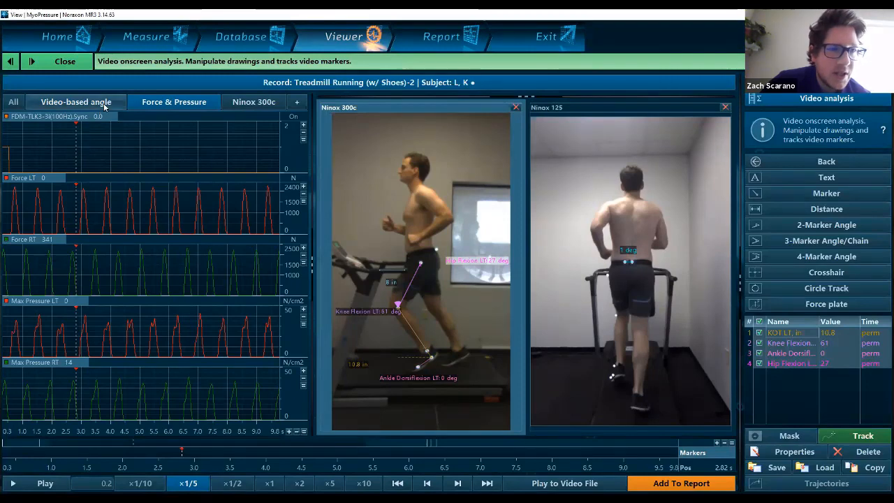
click(75, 102)
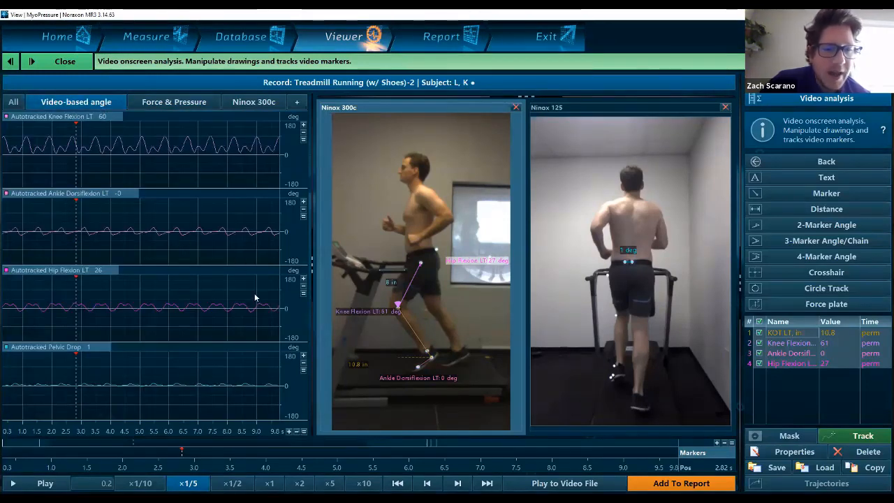
click(774, 165)
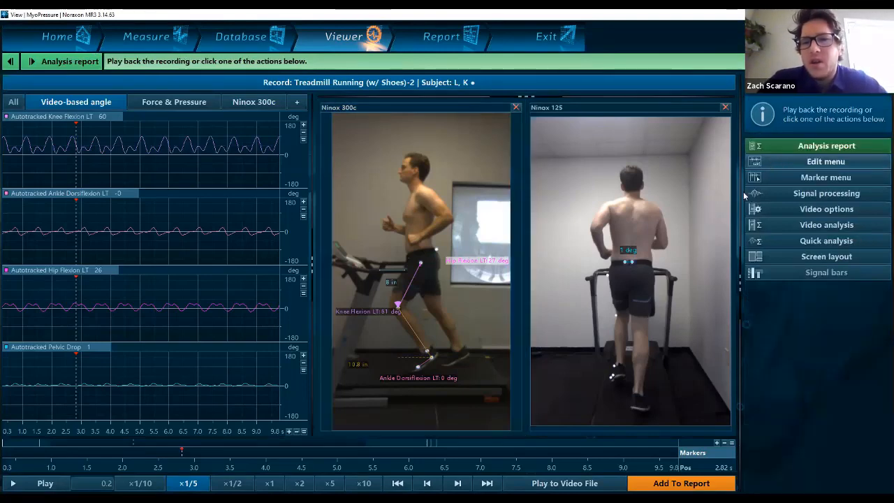
Step: Place the time cursor at 11.44 s, ahead of the Initial Contact marker, and add that moment to the report
scroll(238, 398, up, 2)
scroll(238, 399, down, 3)
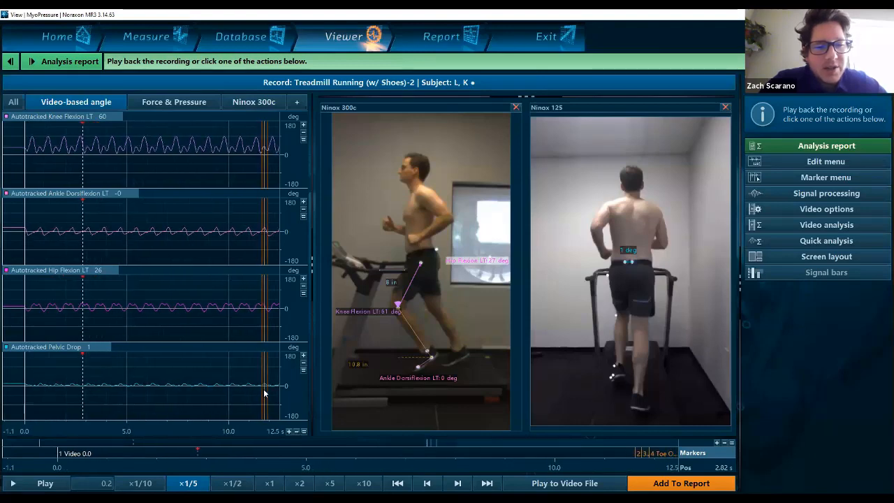
scroll(263, 393, down, 1)
scroll(263, 391, down, 1)
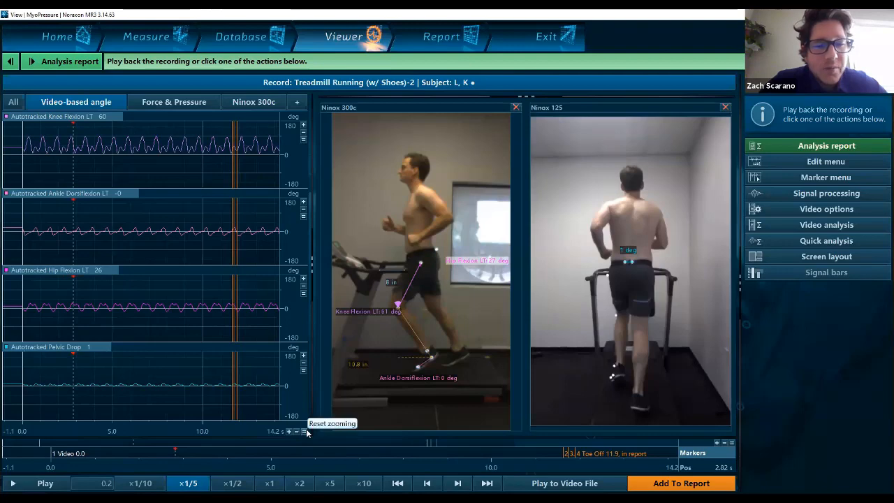
scroll(145, 396, down, 1)
scroll(147, 397, down, 2)
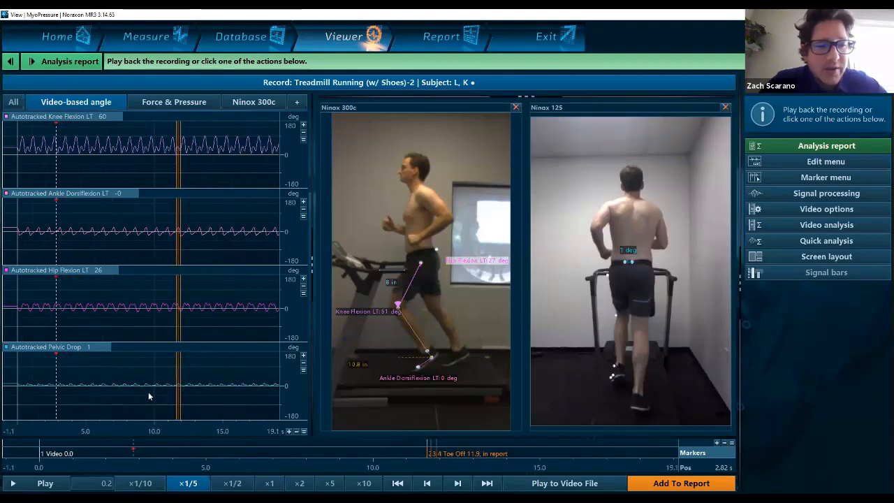
scroll(149, 390, up, 8)
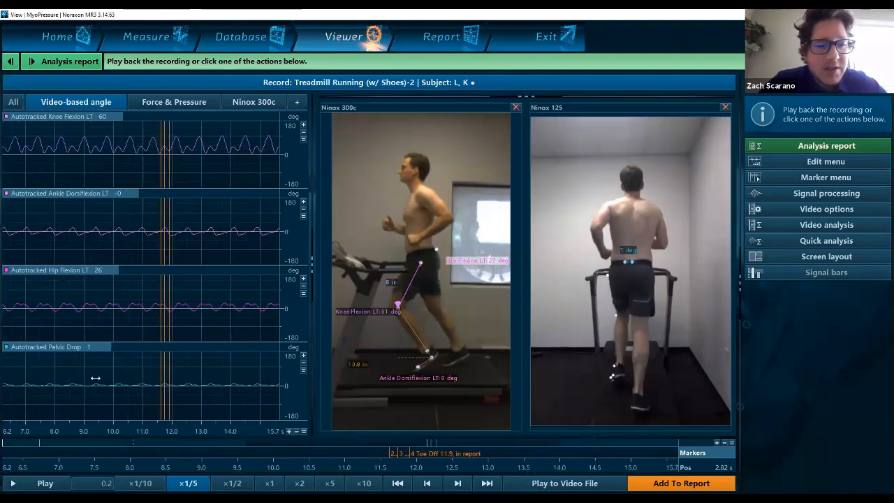
scroll(148, 376, up, 10)
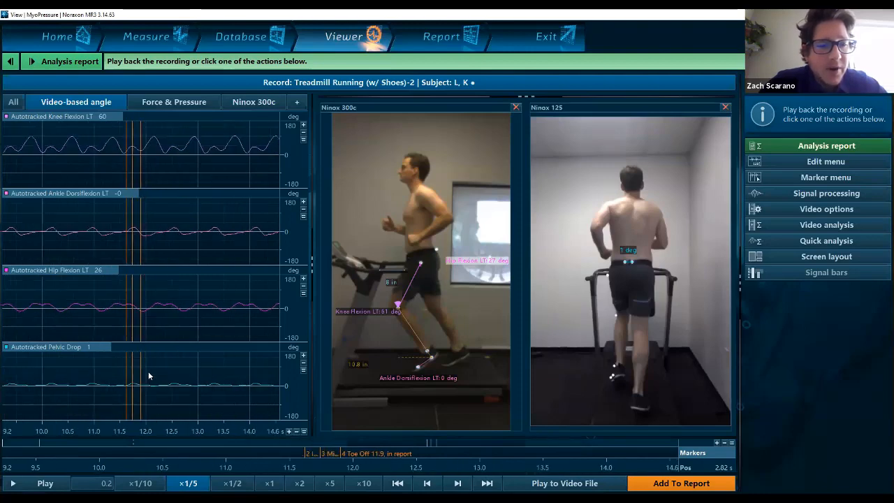
scroll(146, 376, up, 3)
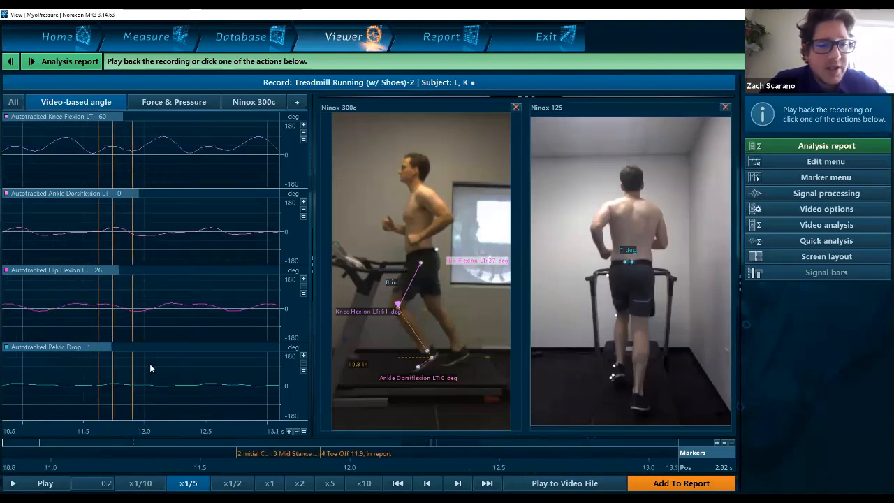
scroll(149, 364, up, 2)
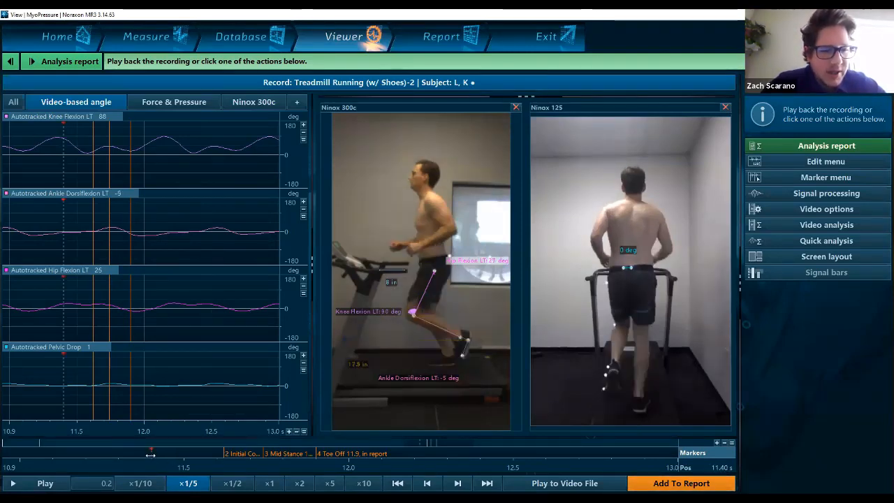
mouse_move(150, 454)
mouse_down()
mouse_move(180, 451)
mouse_move(147, 442)
mouse_move(179, 448)
mouse_up()
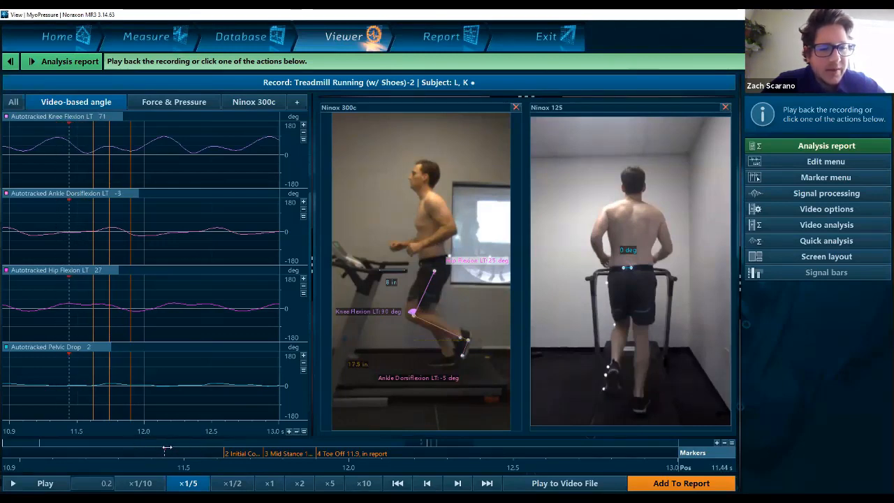
click(671, 483)
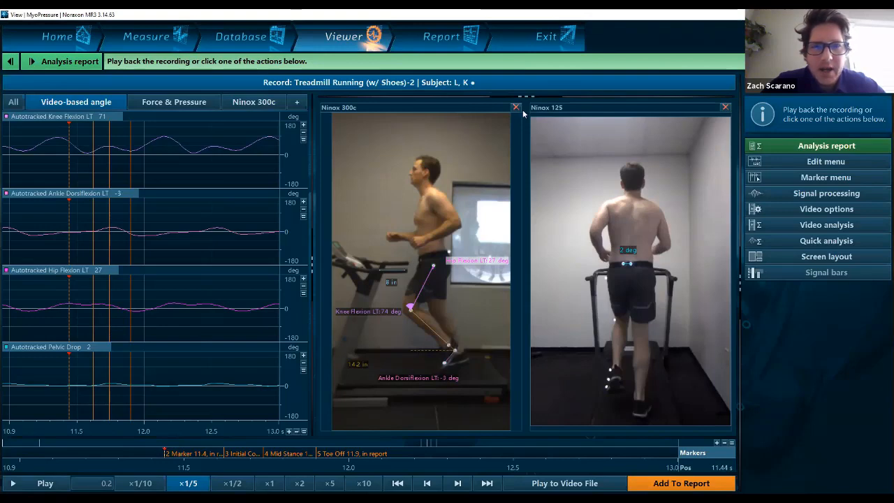
Step: Check the Gait-mode pressure view above the videos, restore the video layout, and remove the generic marker at 11.44 s from the timeline
drag(530, 99, 546, 228)
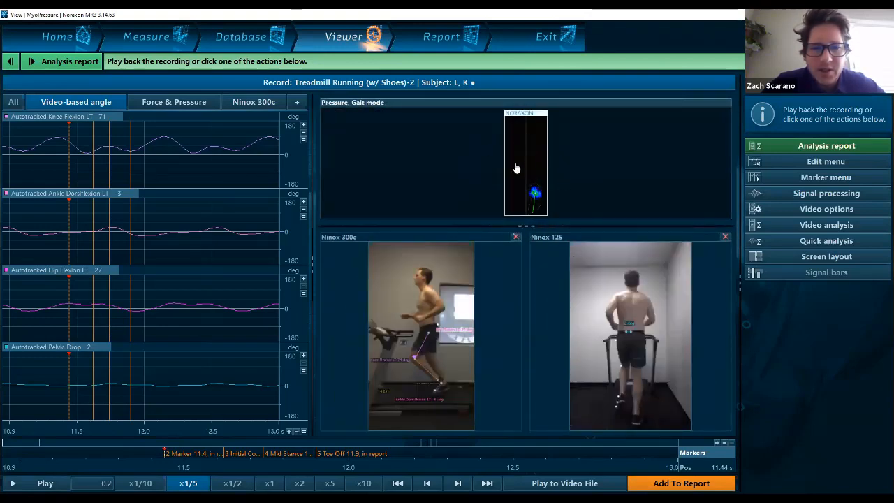
drag(536, 226, 511, 62)
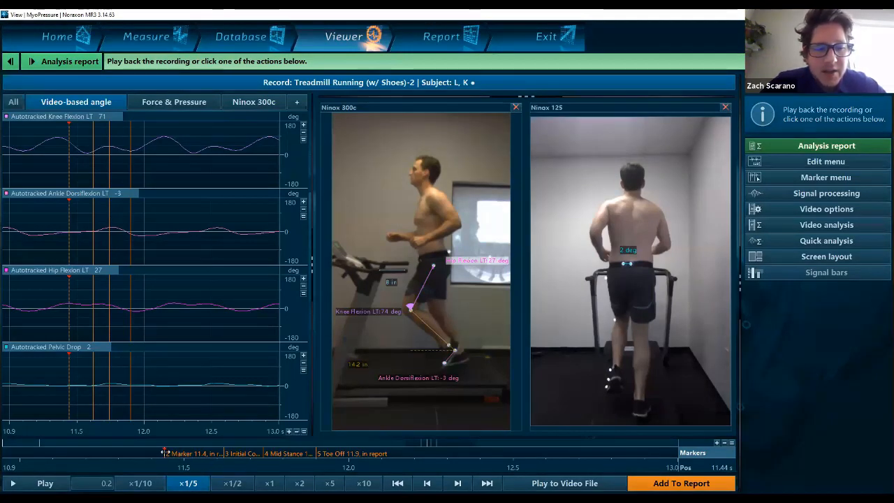
drag(165, 455, 166, 465)
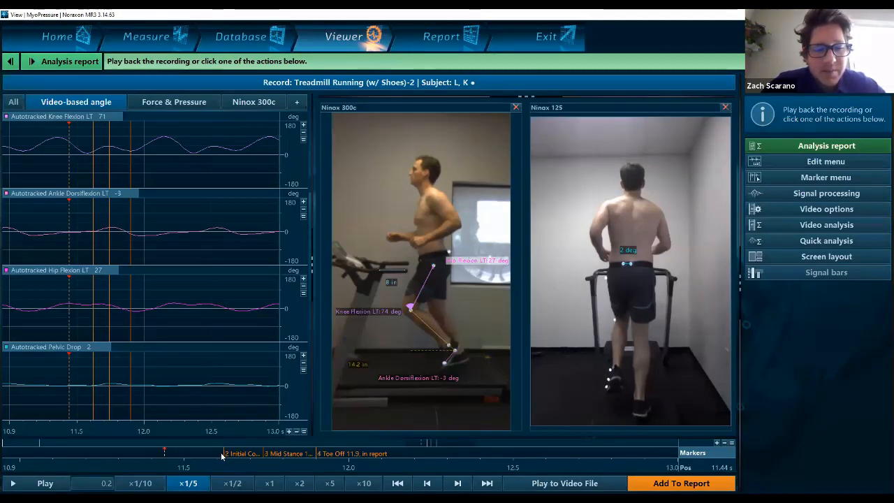
Step: Go to the Toe Off marker at 11.90 s and add a new marker type named Flight
scroll(224, 456, up, 2)
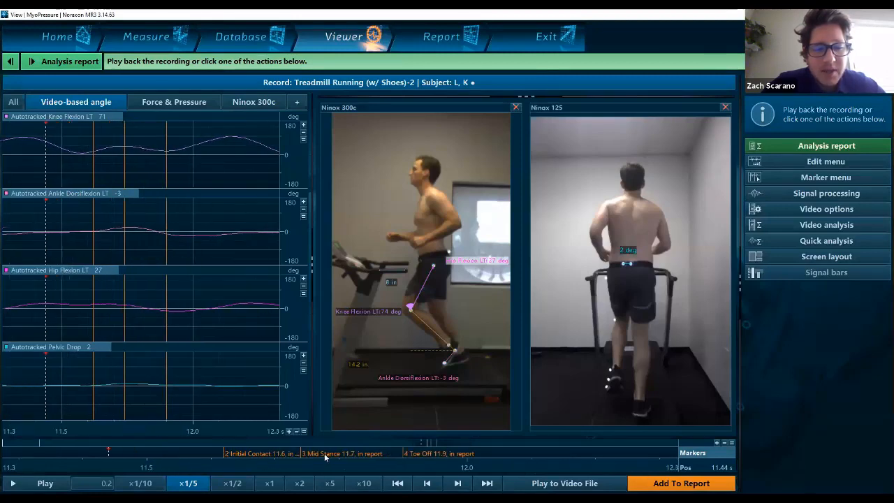
click(412, 453)
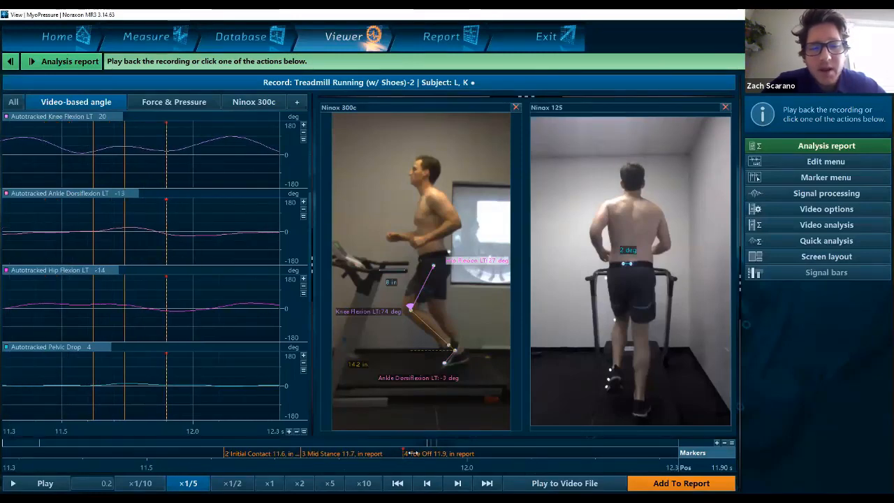
click(824, 178)
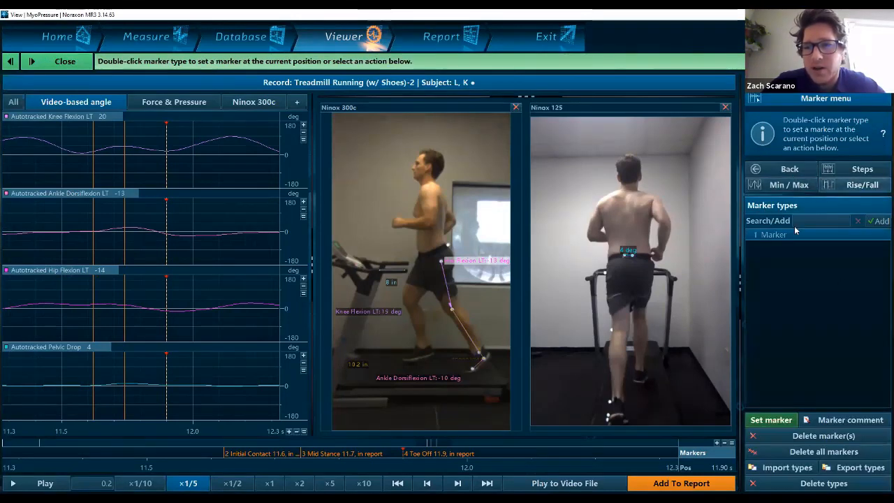
click(830, 219)
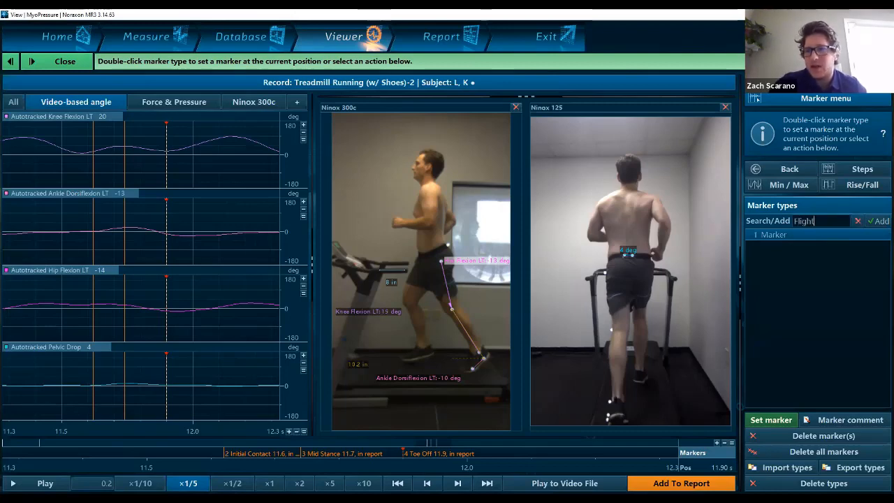
click(880, 222)
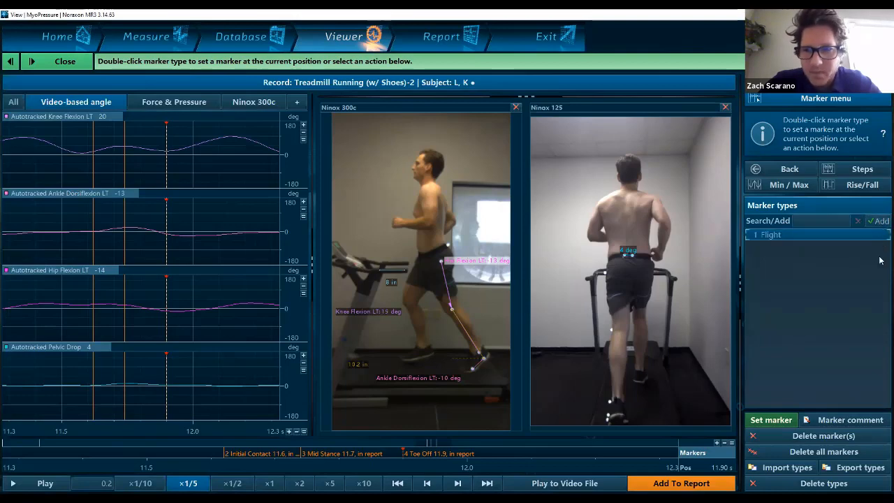
Step: Place the time cursor at 12.00 s, add that moment to the report as a Flight marker, and leave the marker settings
click(461, 457)
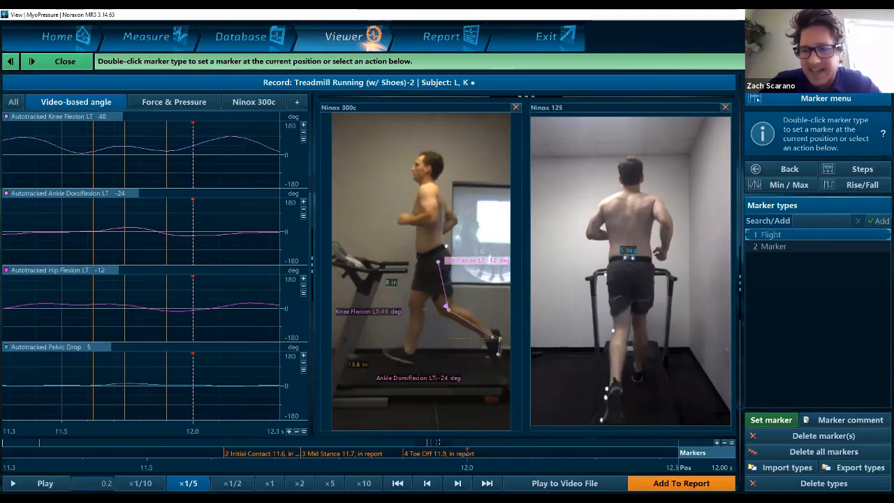
click(679, 483)
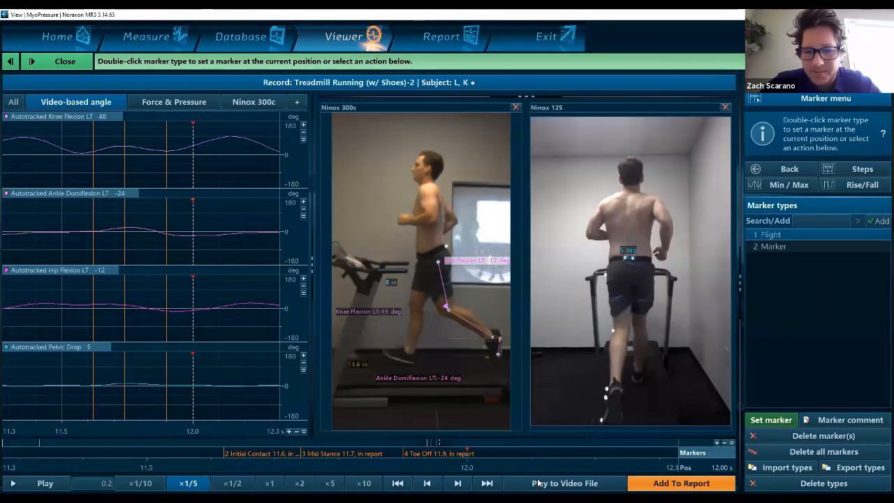
scroll(480, 458, up, 3)
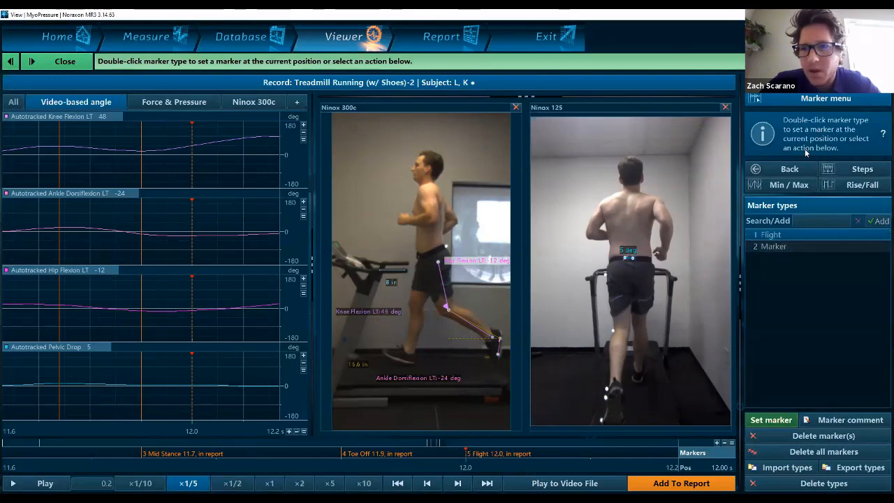
click(790, 169)
Step: Remove the Flight marker at 12.0 s from the timeline
scroll(433, 456, down, 1)
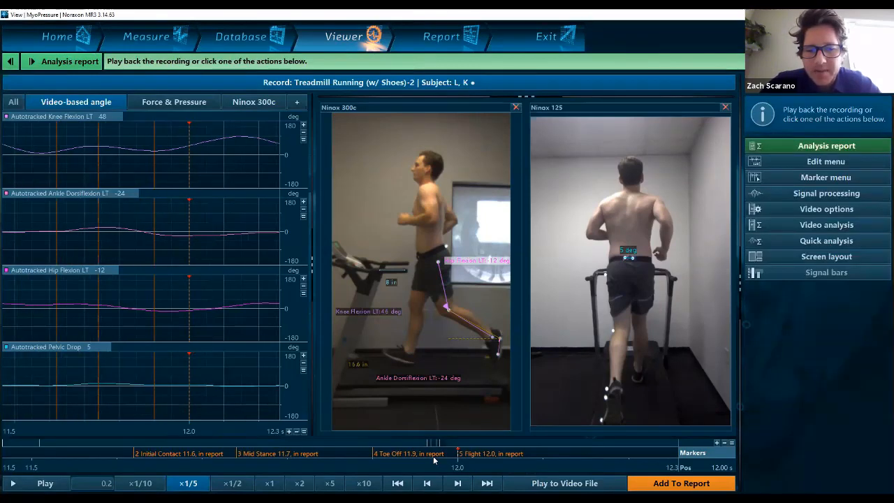
scroll(433, 457, down, 1)
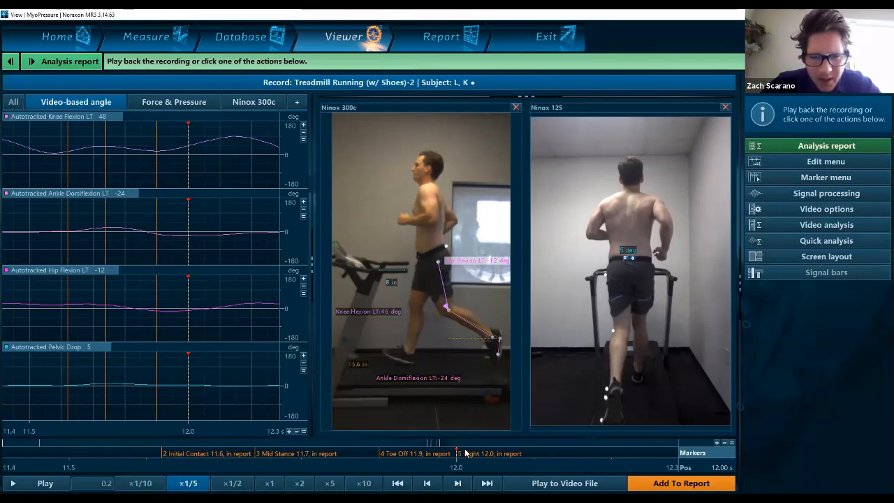
drag(456, 453, 457, 463)
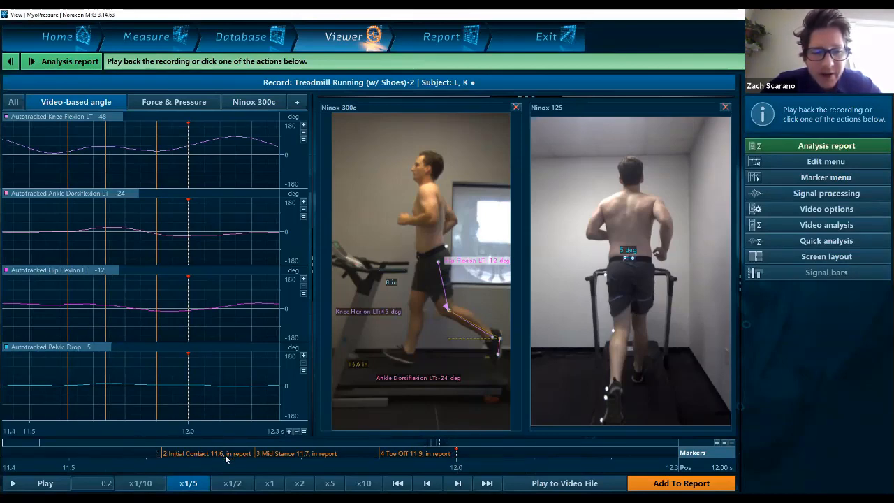
Step: Check the remaining markers on the timeline and start an analysis report using the MyoVideo report Running POI
scroll(306, 459, down, 5)
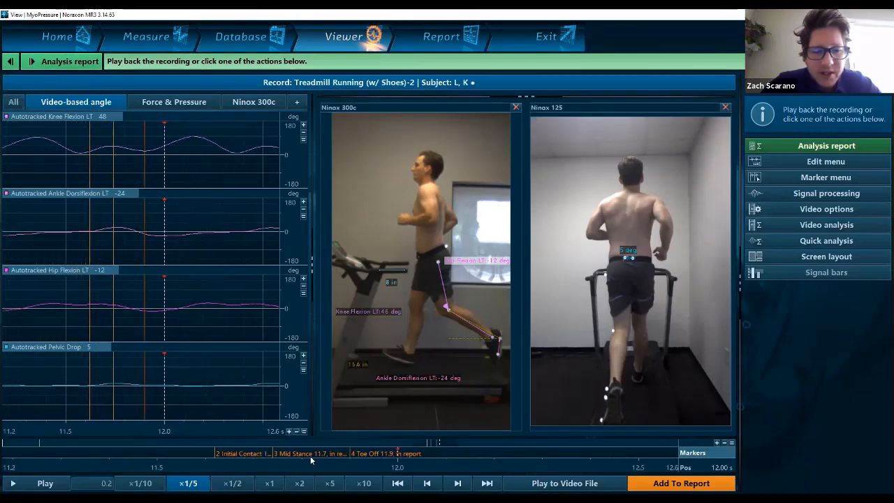
scroll(311, 456, down, 3)
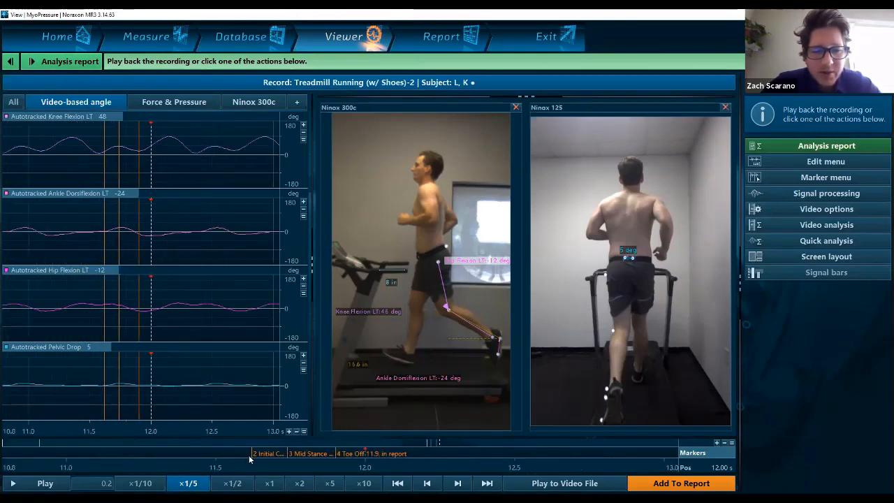
scroll(474, 454, down, 4)
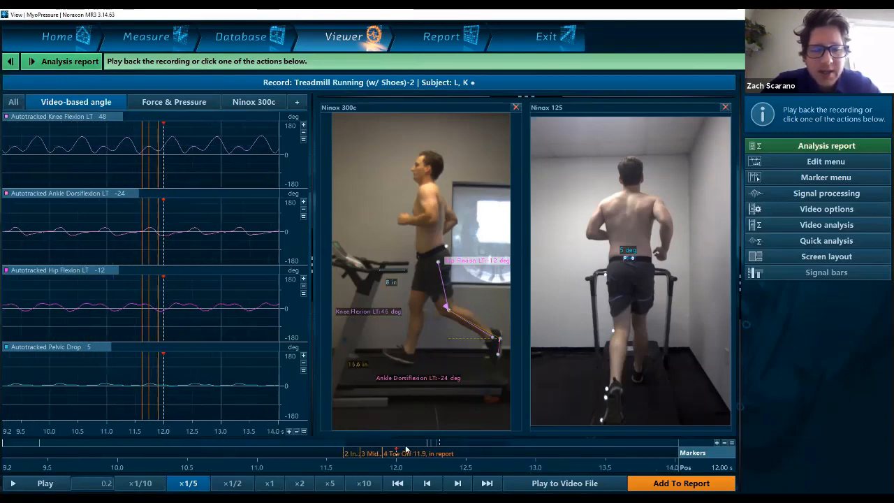
scroll(406, 450, up, 3)
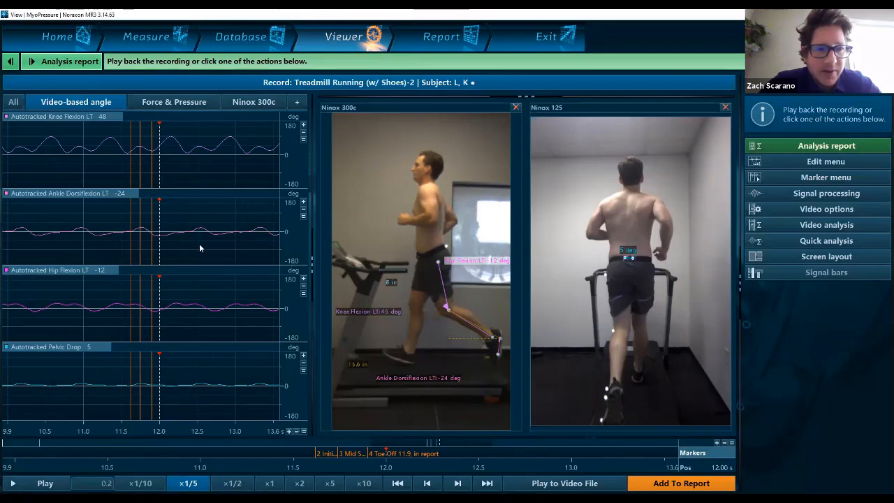
click(70, 61)
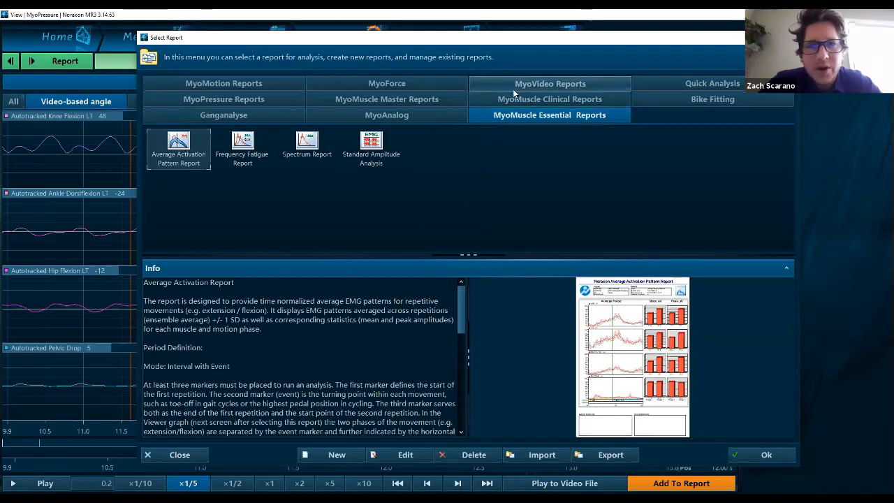
click(549, 84)
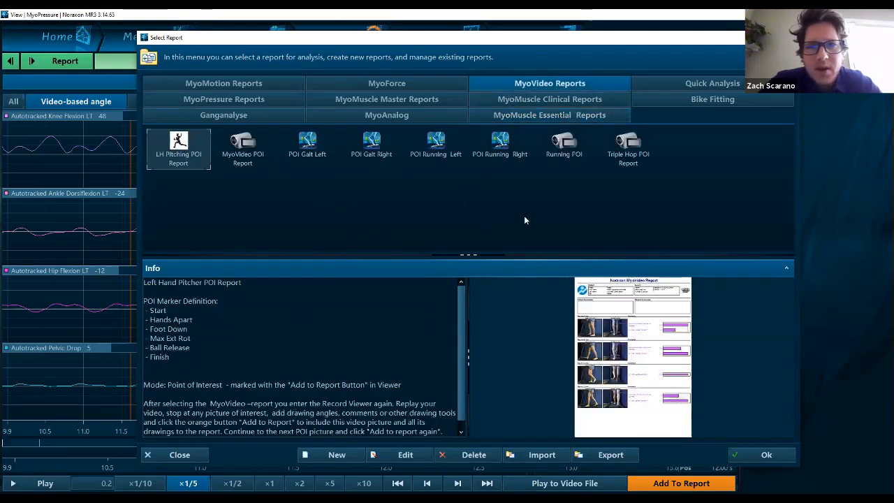
click(564, 165)
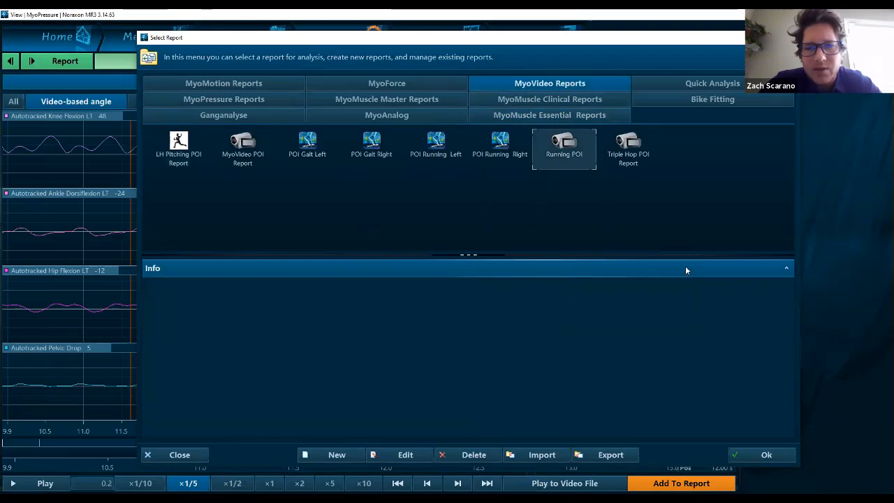
click(755, 456)
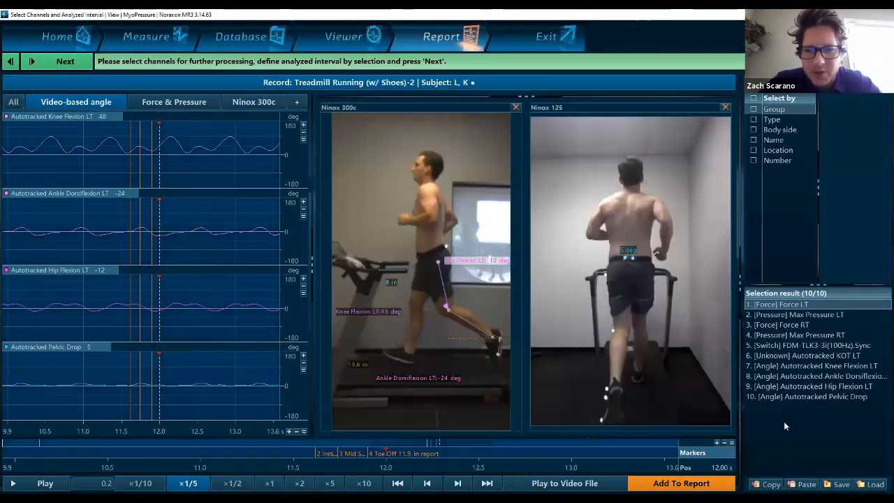
Step: Select channels by name, including Force, KOT, Pelvic Drop and the autotracked ankle, hip and knee angles, and generate the report
click(753, 141)
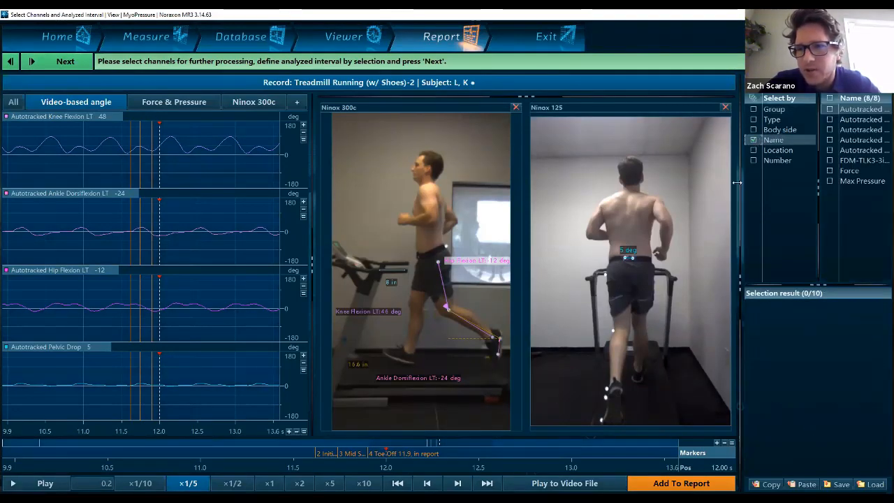
drag(737, 182, 656, 183)
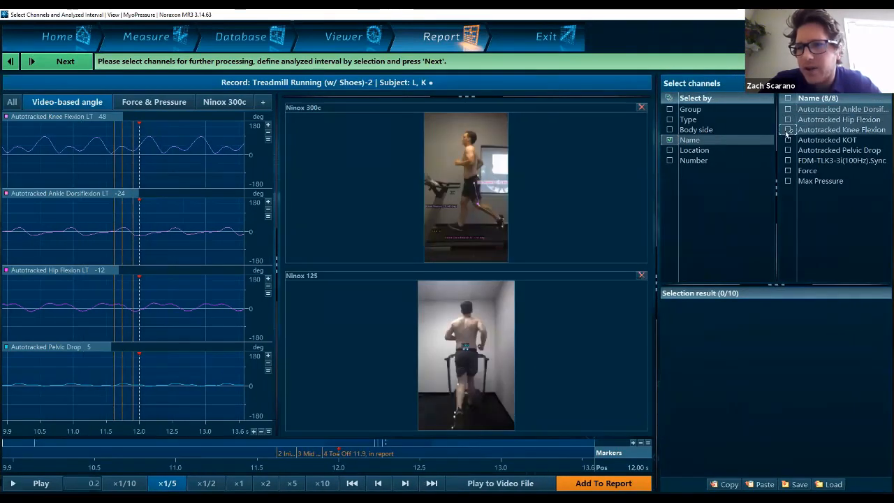
drag(786, 132, 787, 152)
click(788, 171)
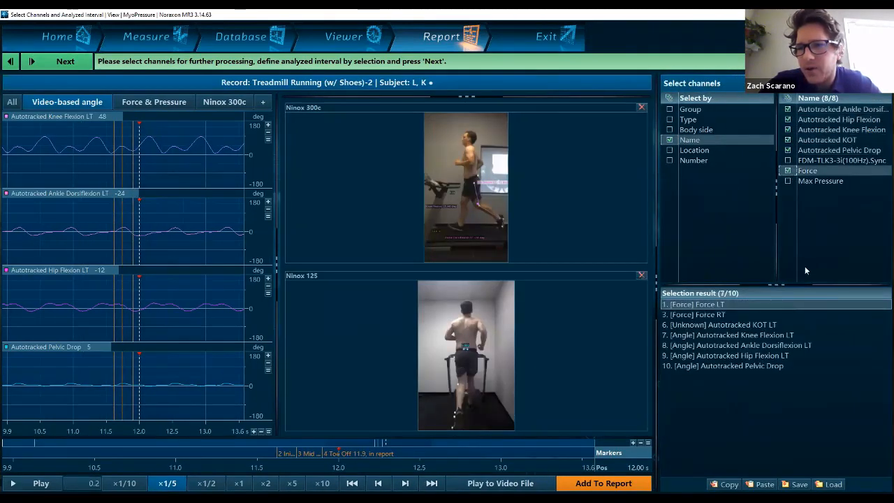
click(77, 65)
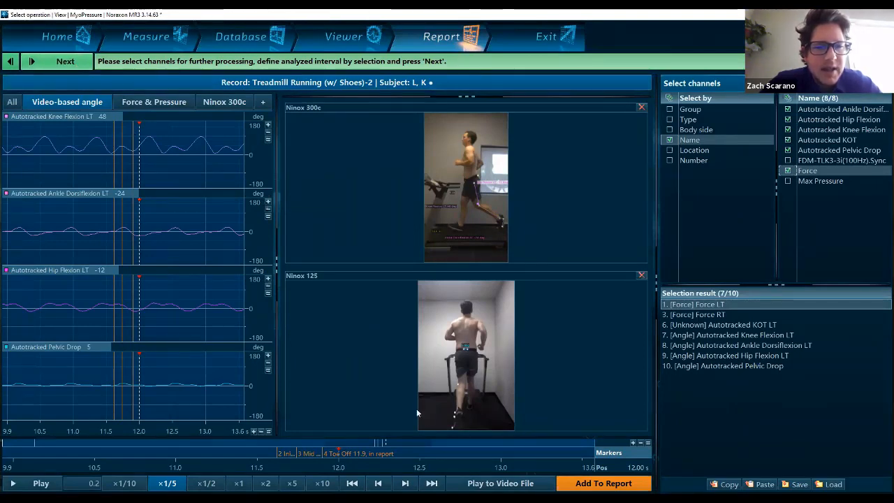
Step: Look through the Running POI report from Initial Contact to Toe Off, checking each moment's images, values and comments
scroll(336, 298, down, 2)
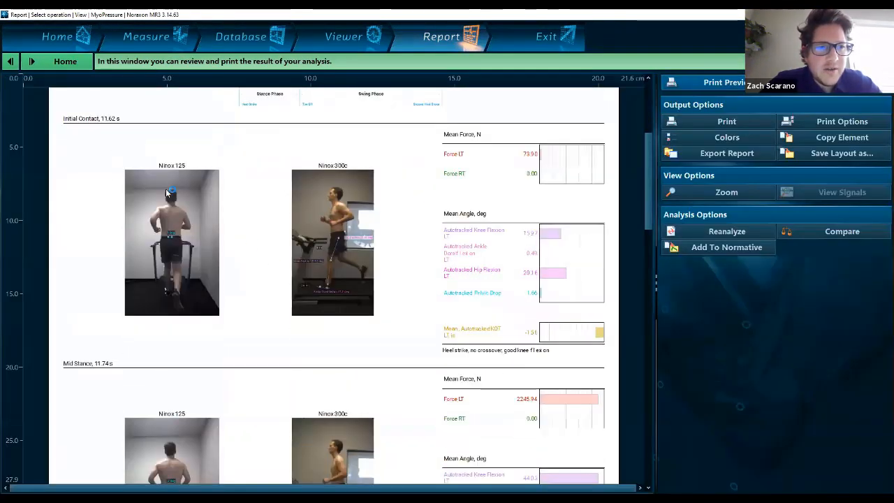
scroll(108, 292, down, 10)
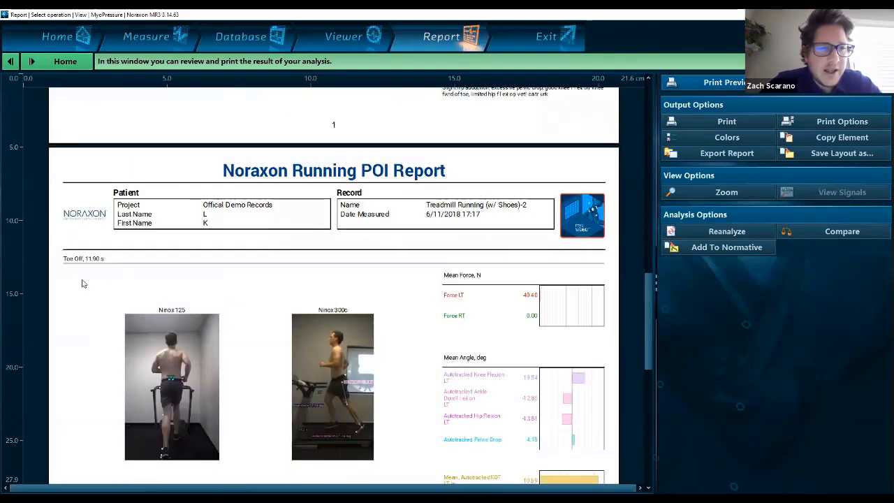
scroll(107, 272, down, 2)
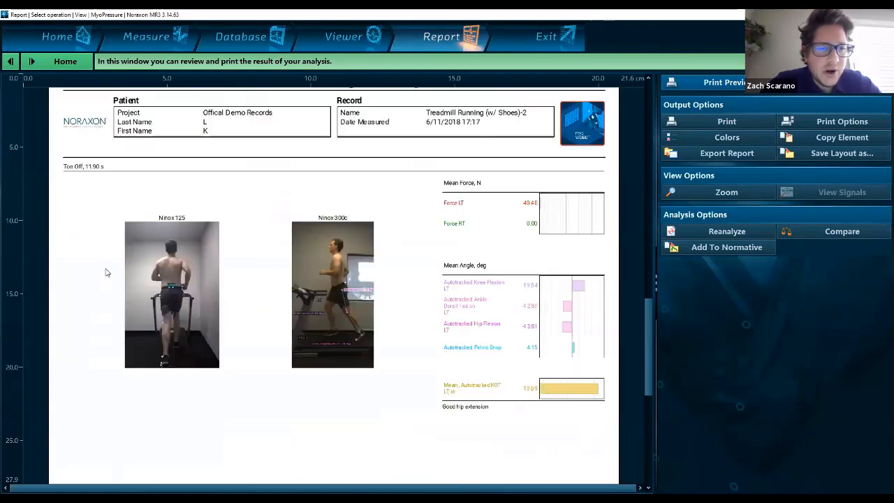
scroll(112, 271, up, 8)
scroll(119, 269, up, 1)
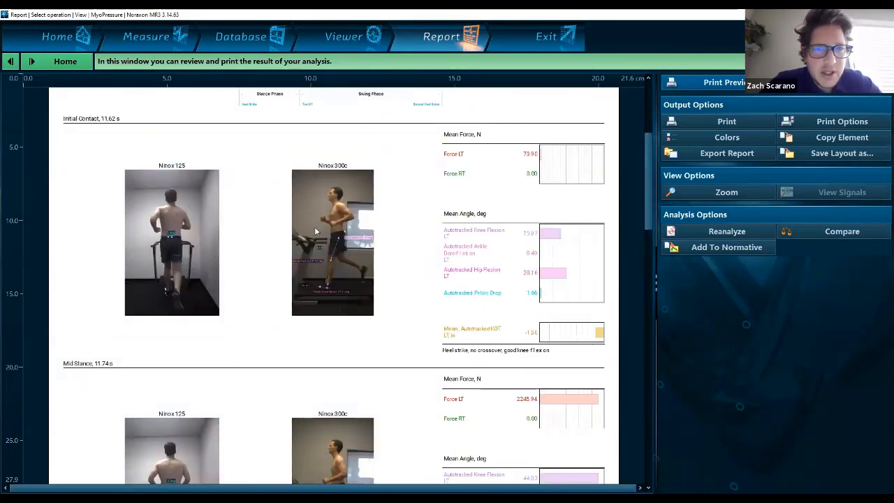
Step: Examine the force, joint angle and KOT charts and the comments for Initial Contact and Mid Stance in the report
scroll(515, 219, down, 1)
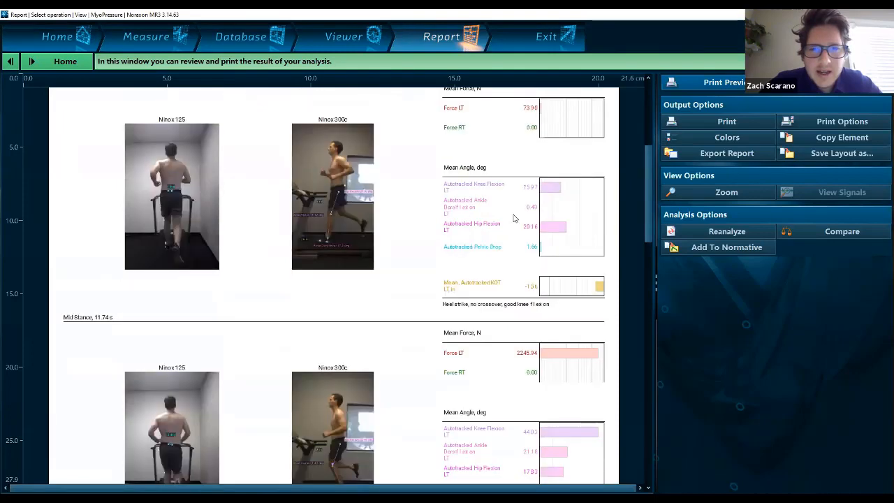
scroll(514, 220, up, 1)
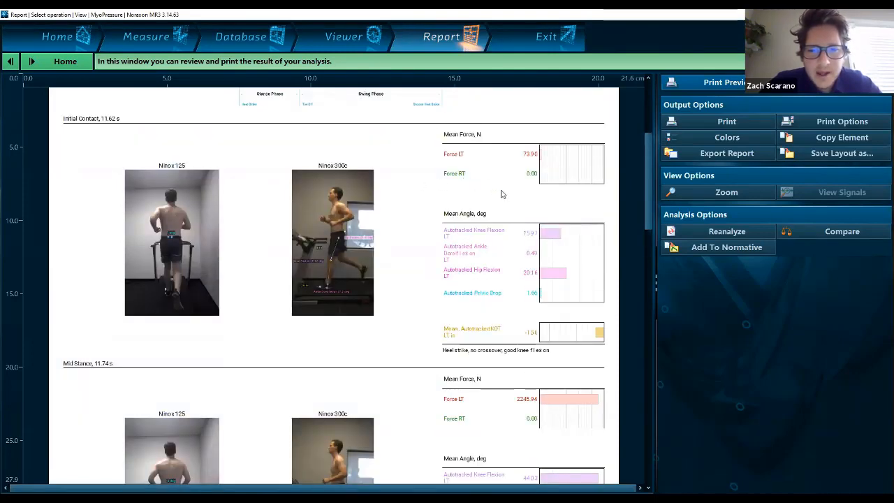
scroll(465, 293, down, 1)
click(518, 309)
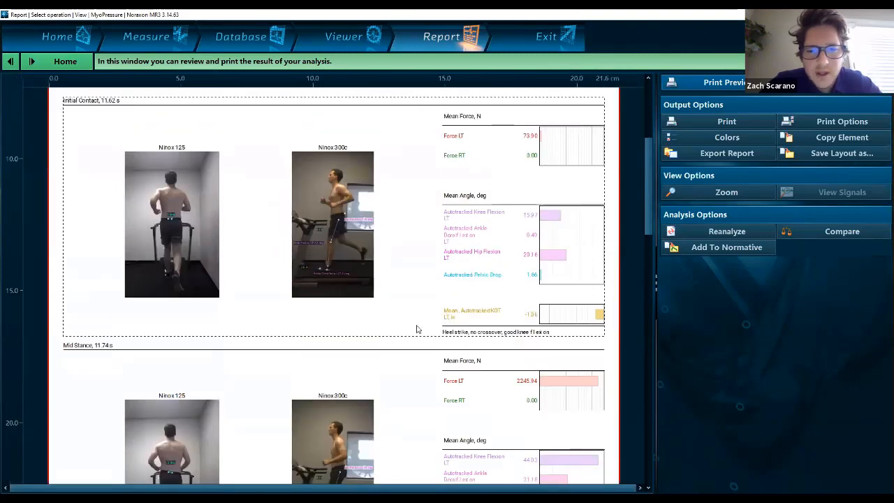
scroll(416, 328, down, 4)
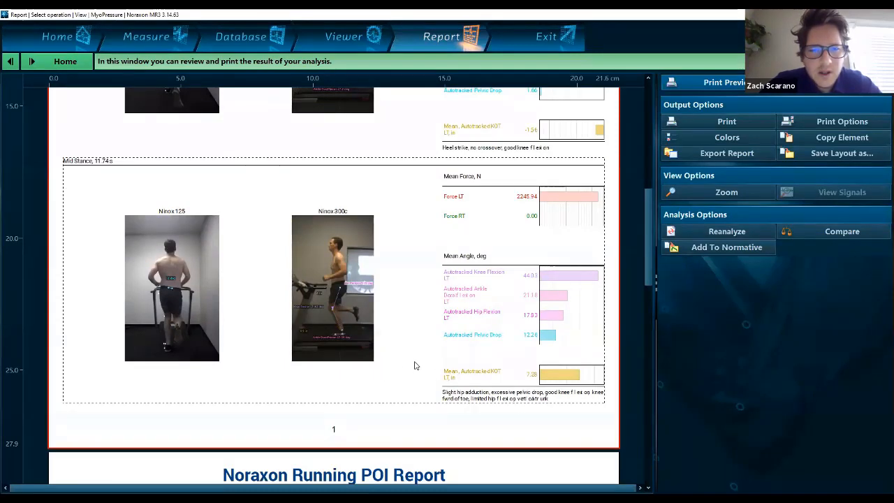
scroll(428, 300, up, 3)
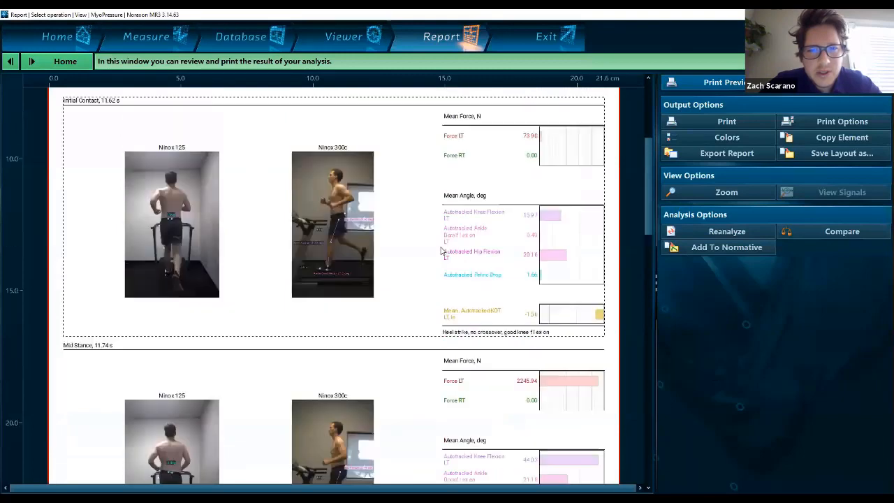
Step: Inspect the comment, output, statistics and parameter settings of the Initial Contact report element and leave them without saving
double_click(606, 159)
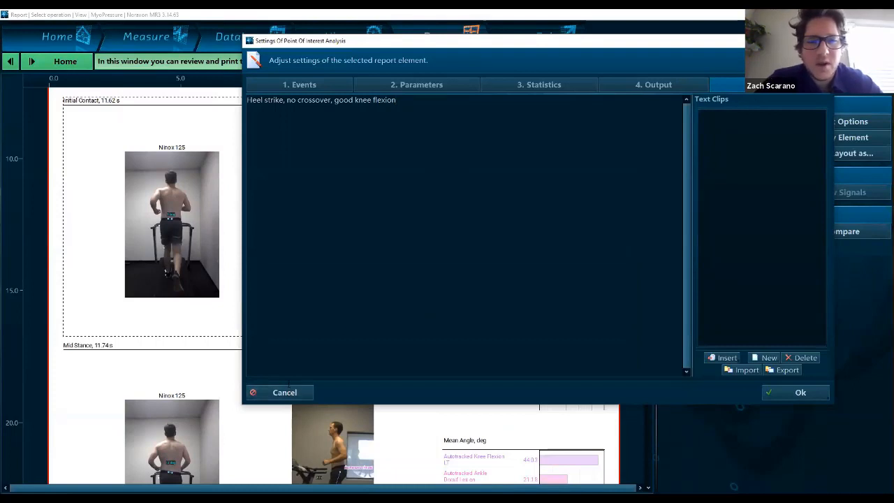
click(629, 86)
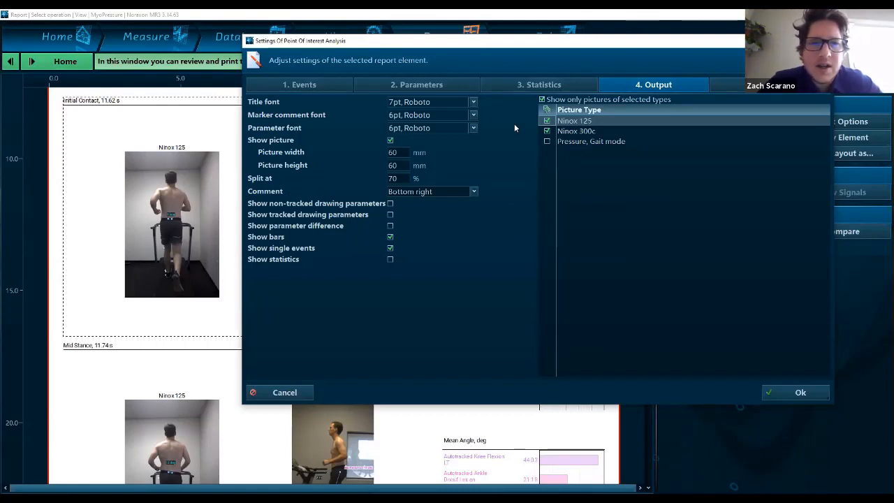
click(539, 84)
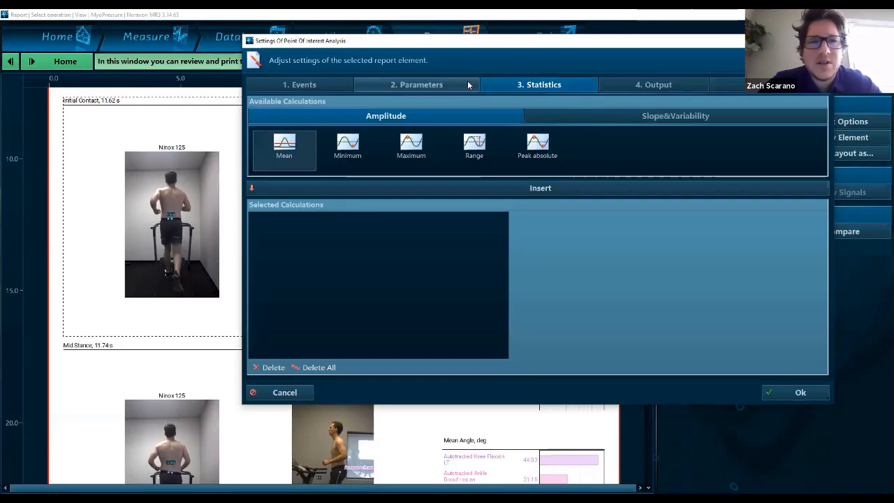
click(410, 84)
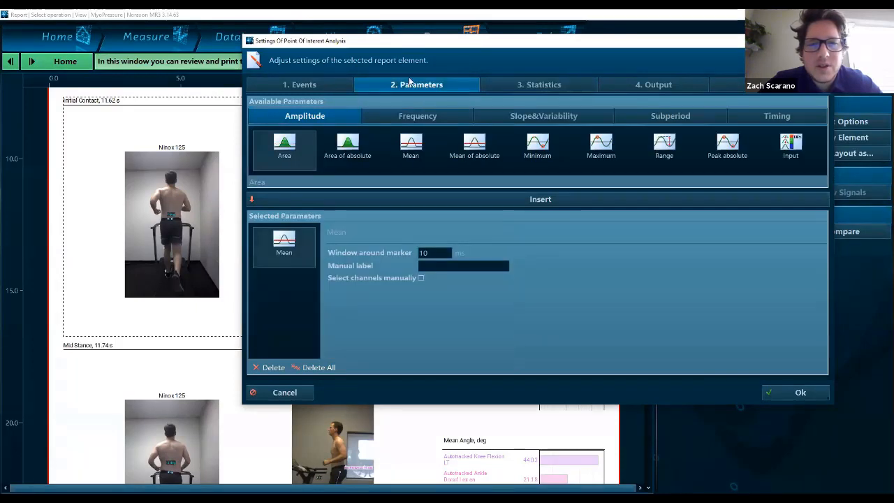
click(283, 393)
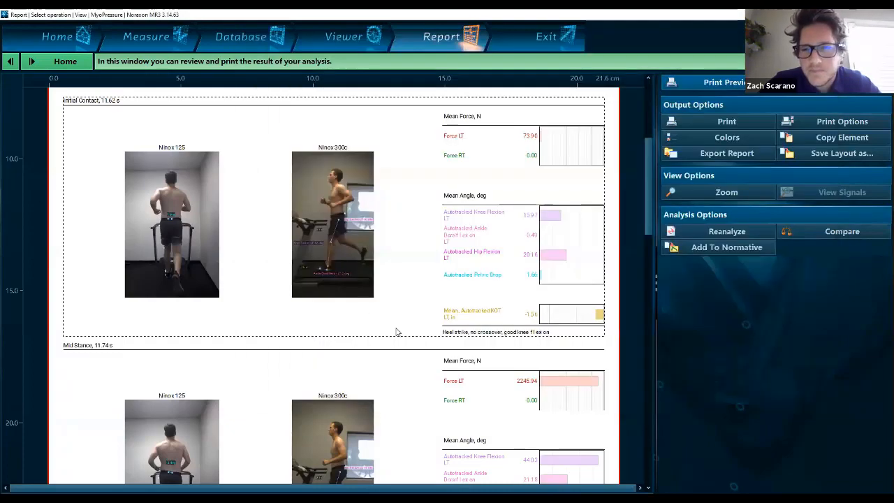
Step: Review the Toe Off images, force and angle charts and comment at the end of the Running POI report
scroll(396, 332, down, 6)
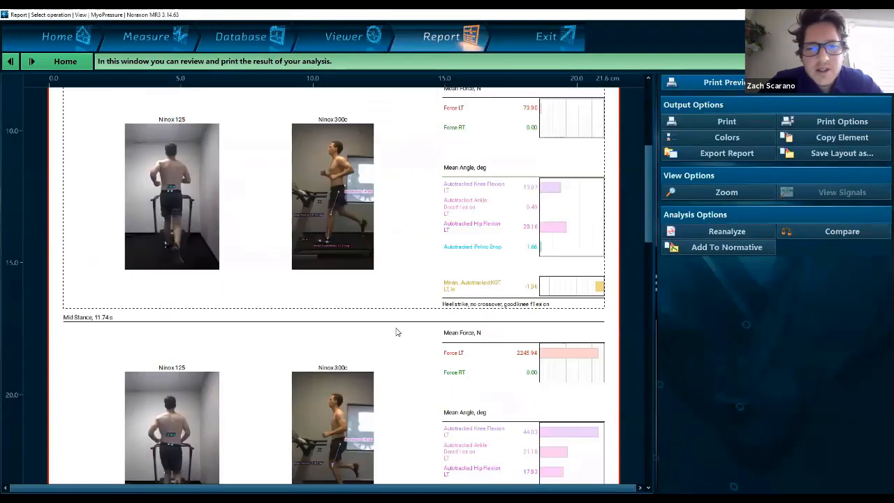
scroll(395, 331, down, 5)
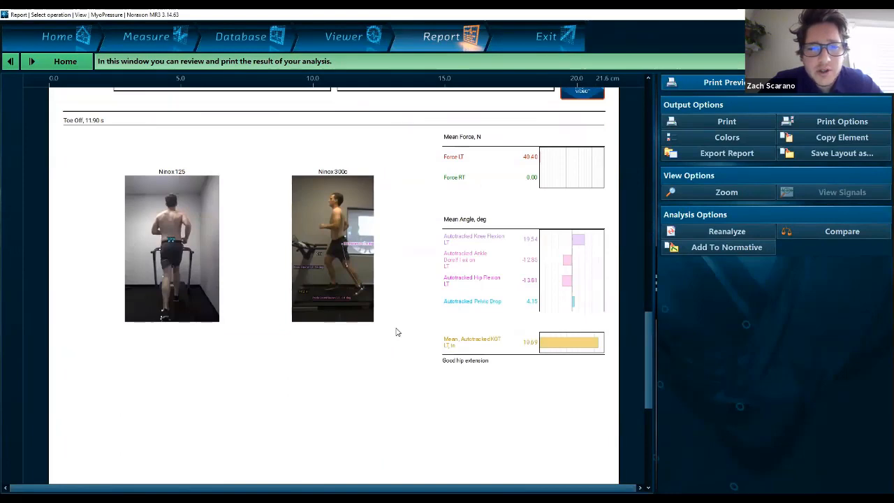
scroll(395, 332, down, 1)
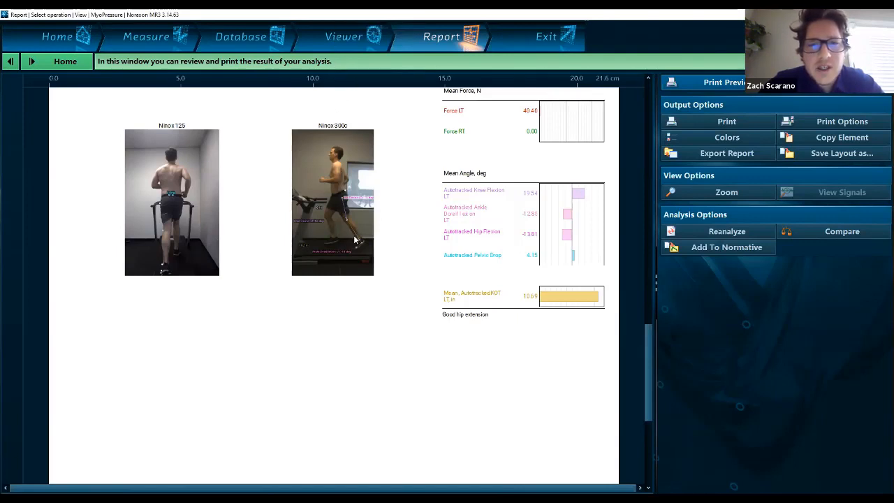
scroll(355, 239, up, 1)
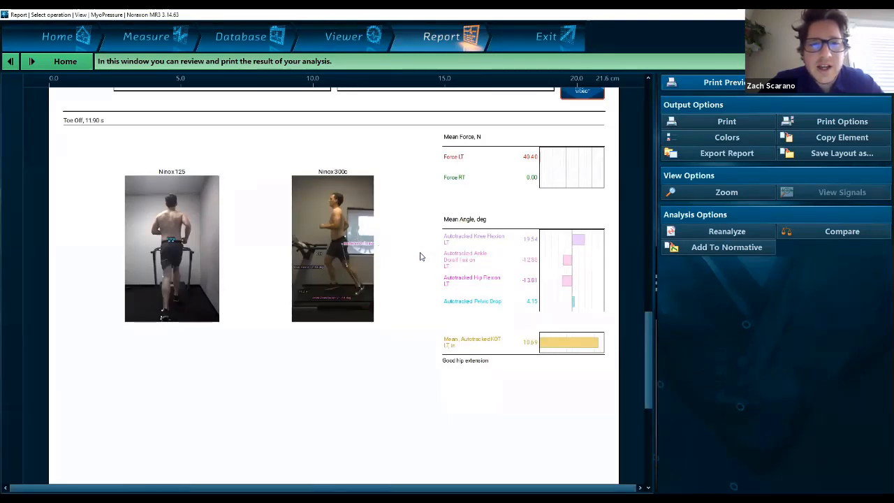
Step: Return to the recording, saving the changed report layout and settings and the Treadmill Running (w/ Shoes)-2 record
click(328, 36)
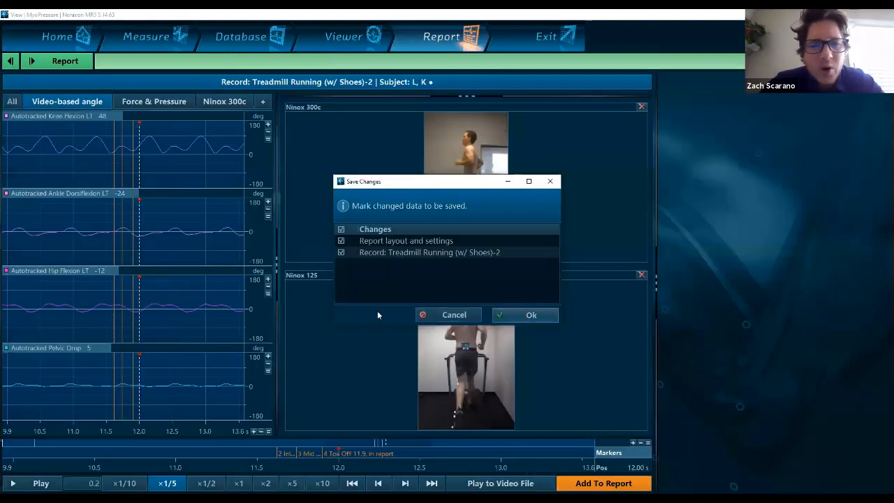
scroll(194, 318, down, 5)
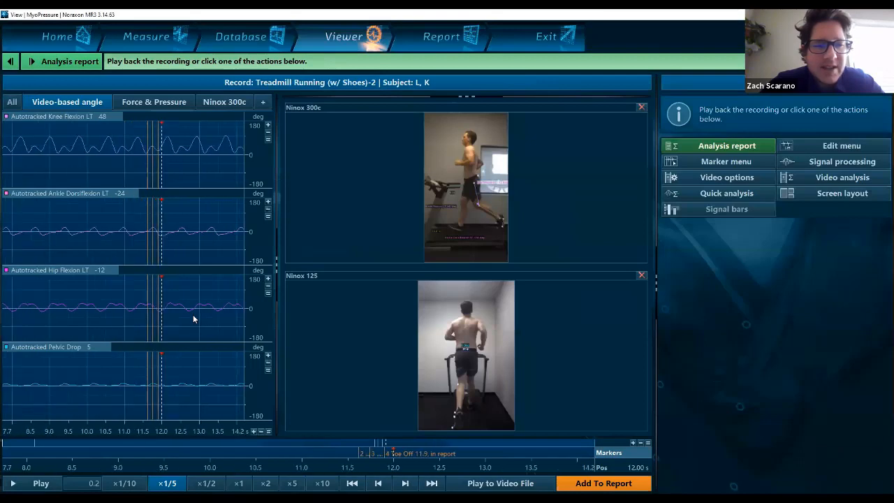
scroll(194, 319, down, 2)
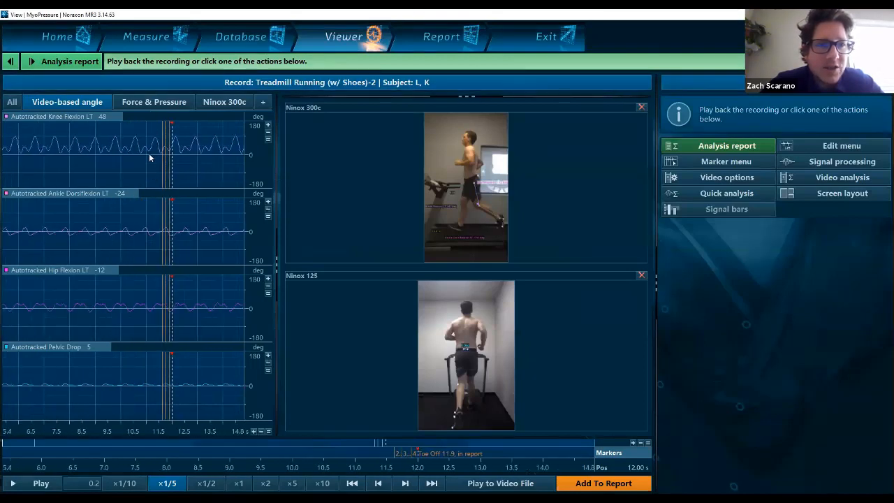
scroll(160, 314, down, 4)
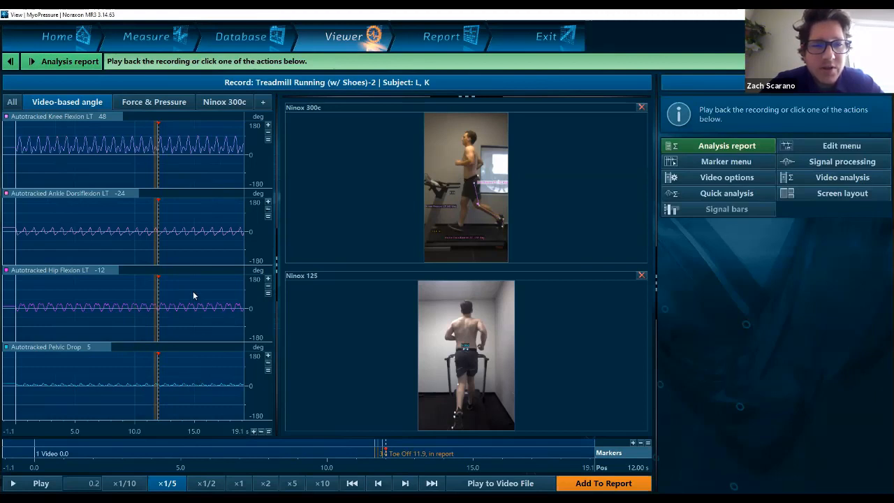
Step: Start an analysis report using the MyoVideo report POI Running Left
click(90, 63)
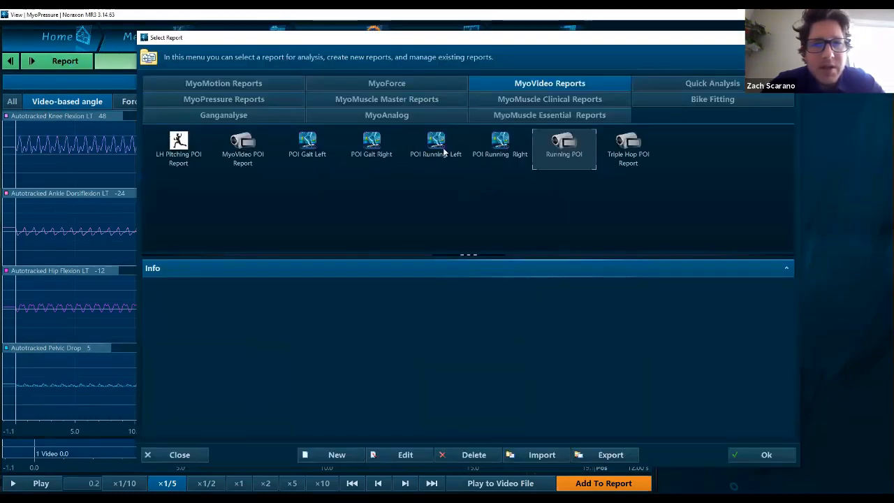
click(435, 143)
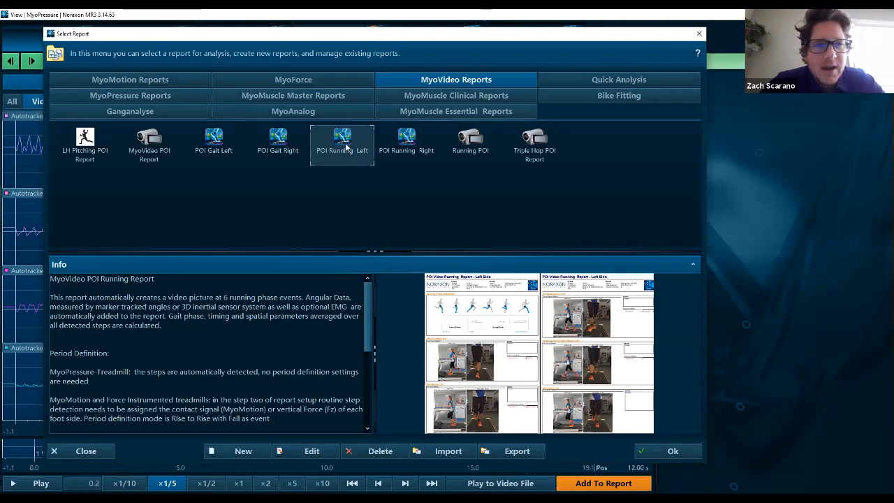
click(686, 453)
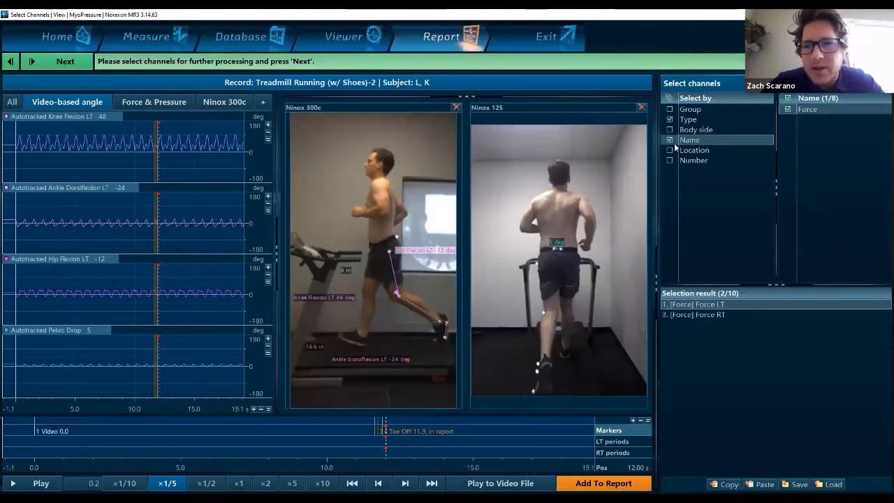
Step: Add the autotracked Pelvic Drop, Knee Flexion, Hip Flexion and Ankle Dorsiflexion channels to Force by name and continue to period definition
click(683, 121)
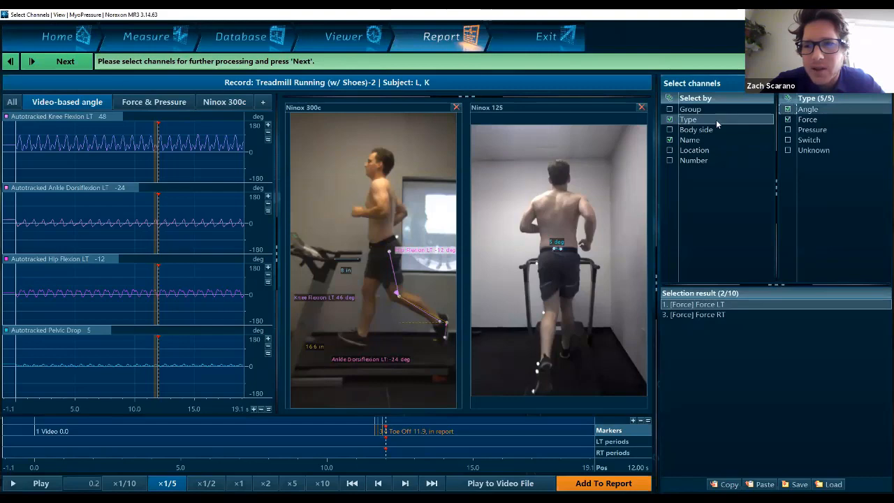
click(710, 140)
click(788, 140)
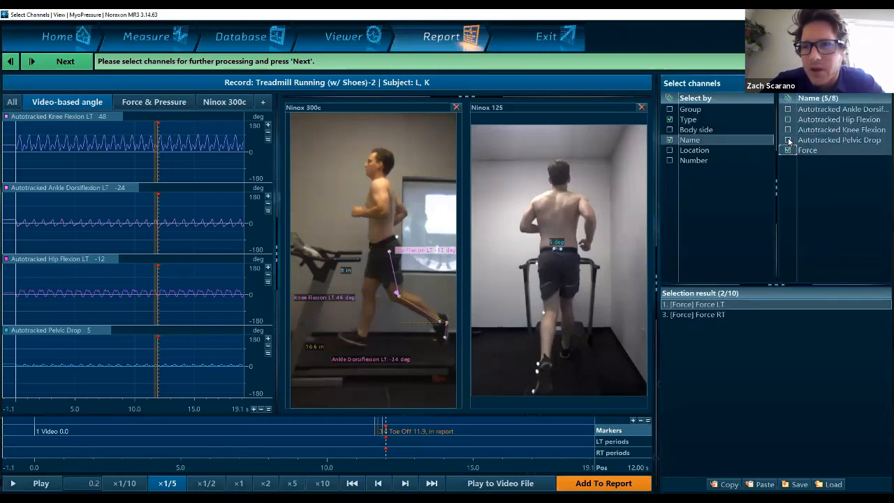
click(788, 130)
click(788, 119)
click(788, 109)
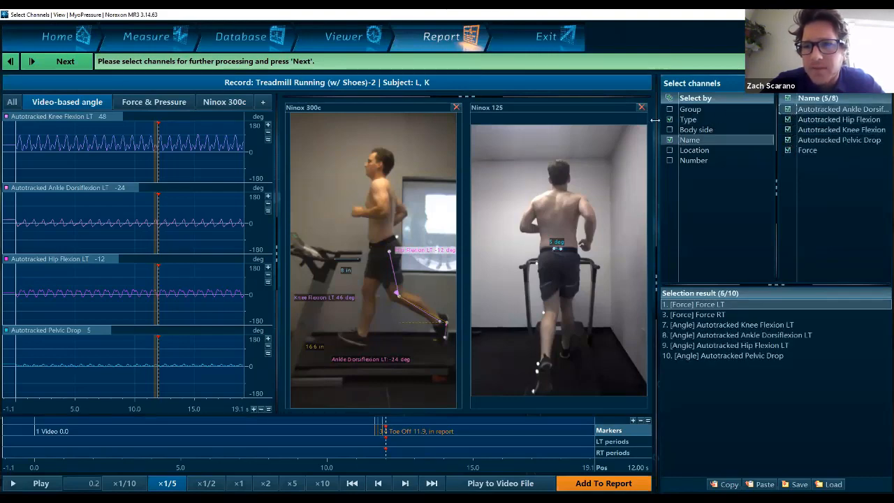
click(65, 62)
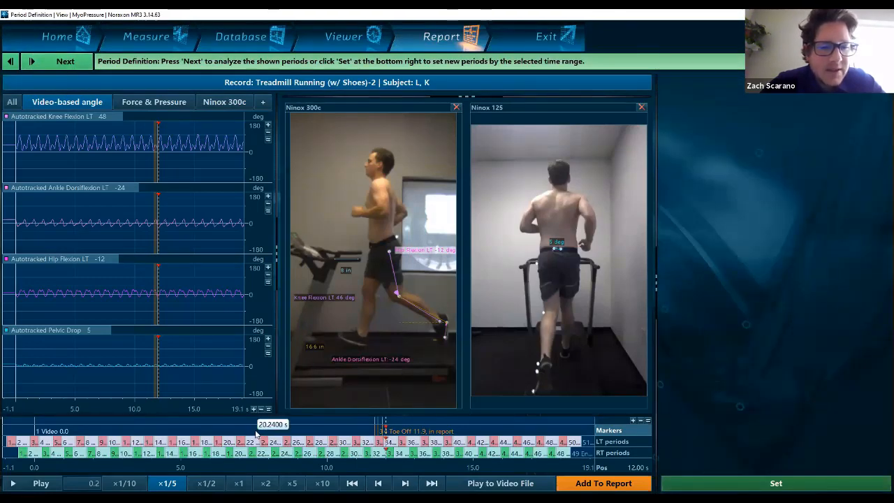
Step: Check the left and right stance and swing periods on the timeline and generate the POI Running Left report
scroll(273, 437, up, 3)
scroll(282, 442, up, 4)
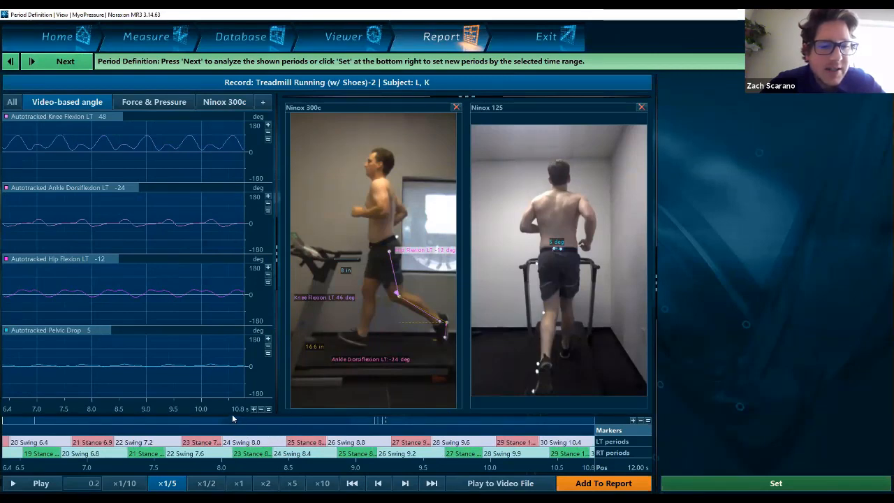
click(72, 67)
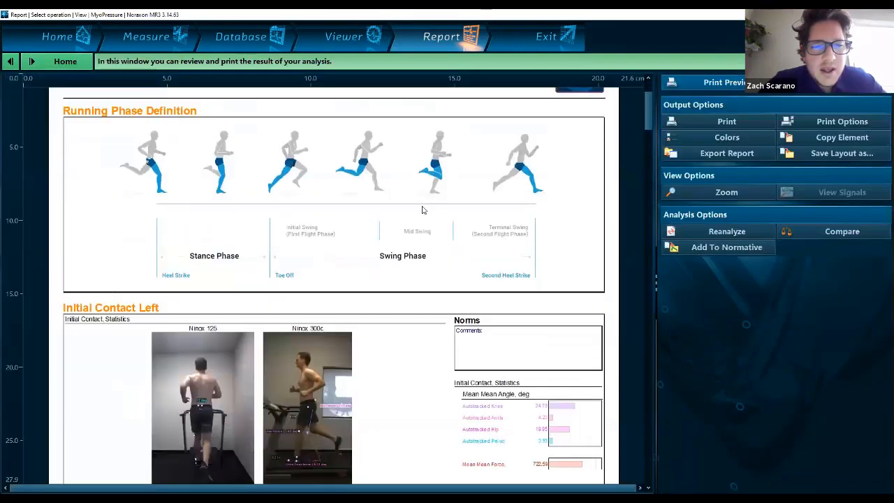
Step: Look through the left-side running report from the running phase definition through Initial Contact and Mid Stance to Terminal Stance
scroll(405, 251, down, 2)
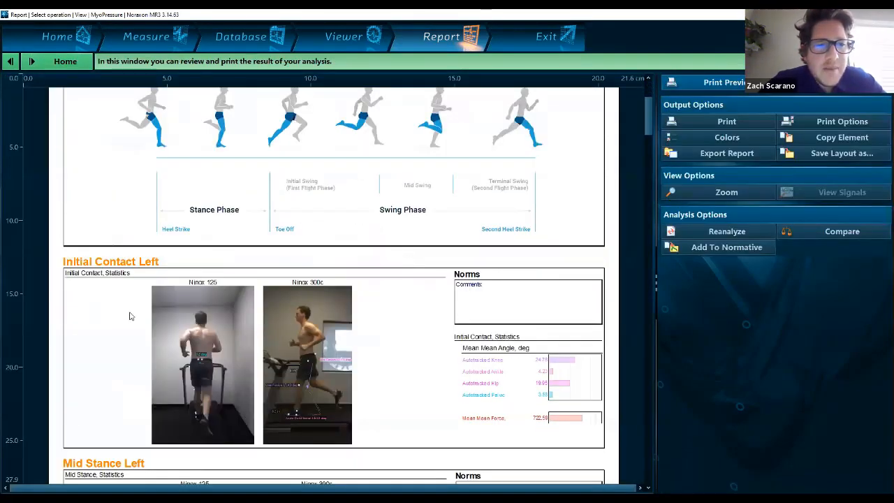
scroll(188, 317, down, 2)
scroll(141, 284, down, 1)
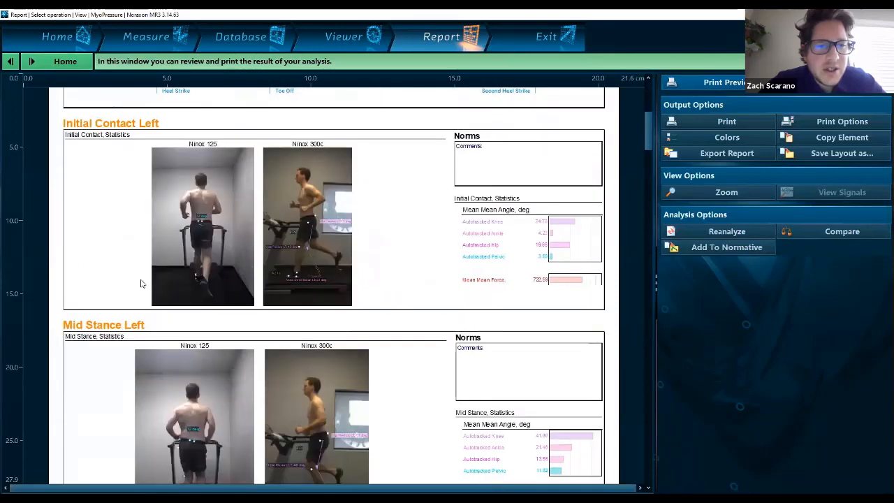
scroll(158, 283, down, 8)
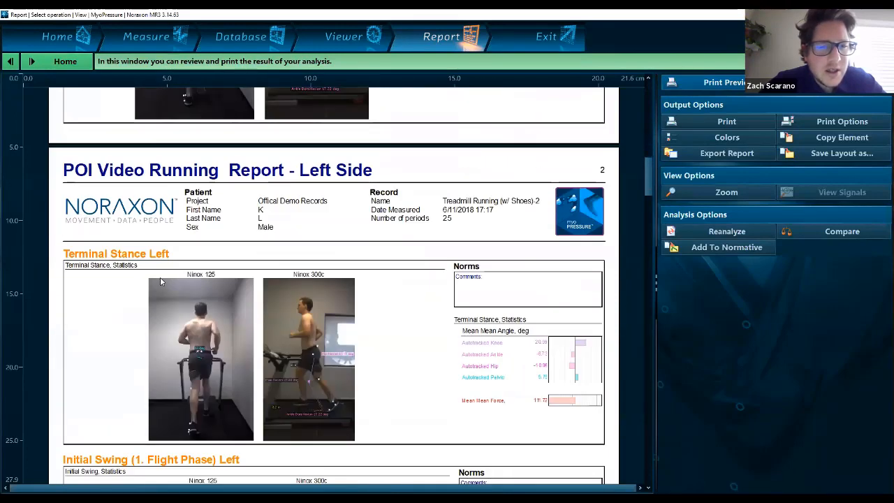
scroll(529, 276, up, 10)
Step: Reanalyze the report and select the time range from 1.50 s to 19.14 s, the end of the recording
click(727, 231)
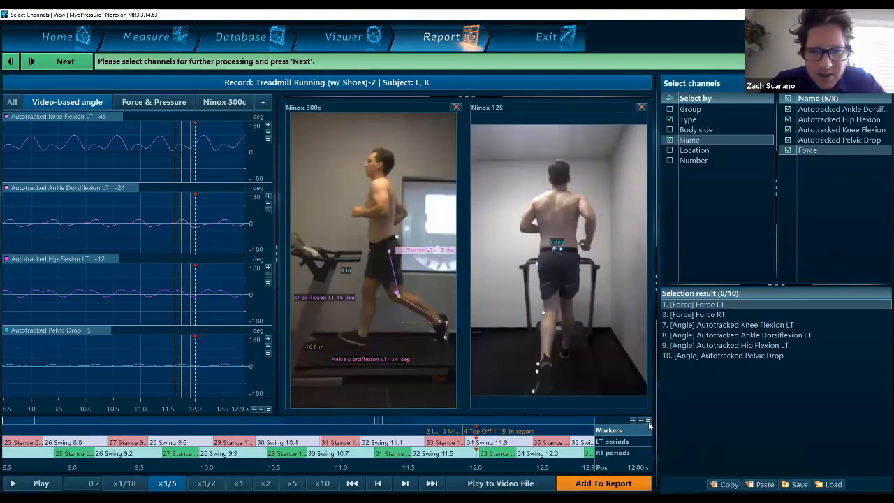
click(648, 421)
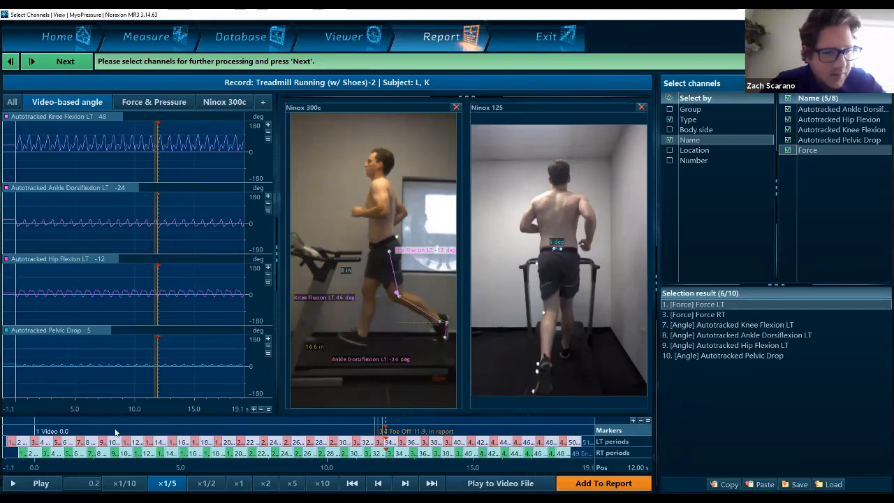
click(78, 434)
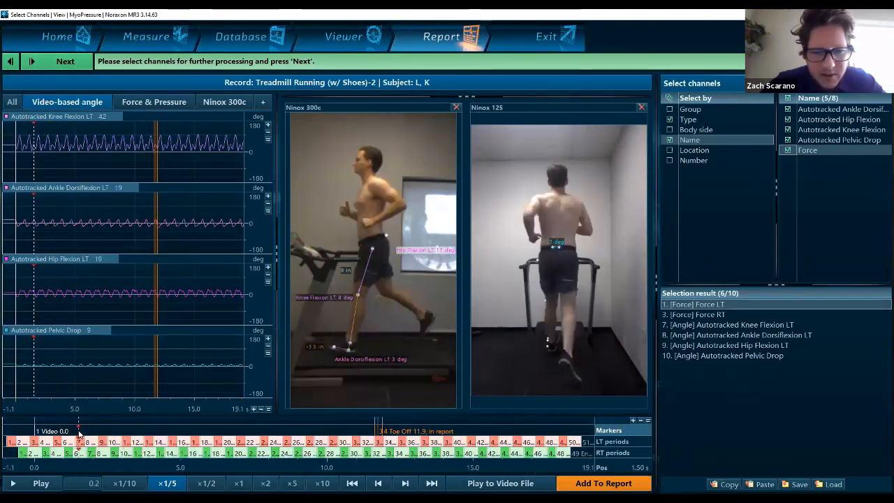
drag(79, 434, 595, 428)
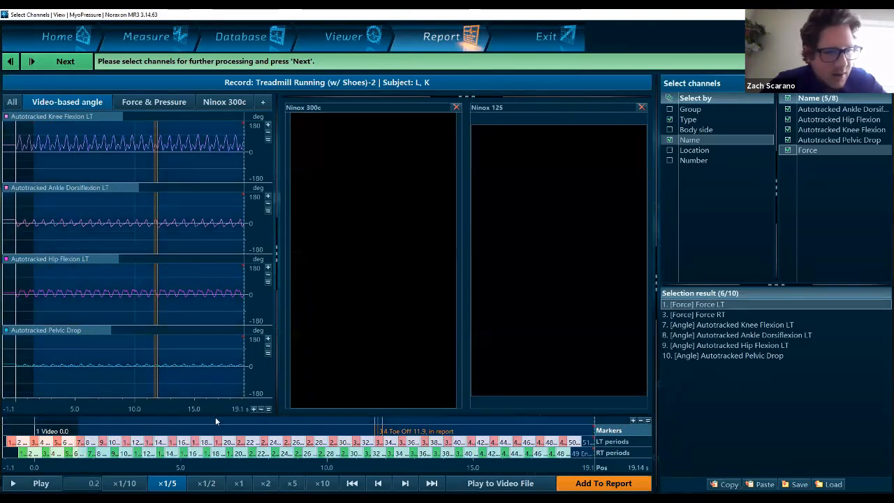
Step: Set new left and right periods from the selected time range and regenerate the report
click(64, 61)
click(703, 482)
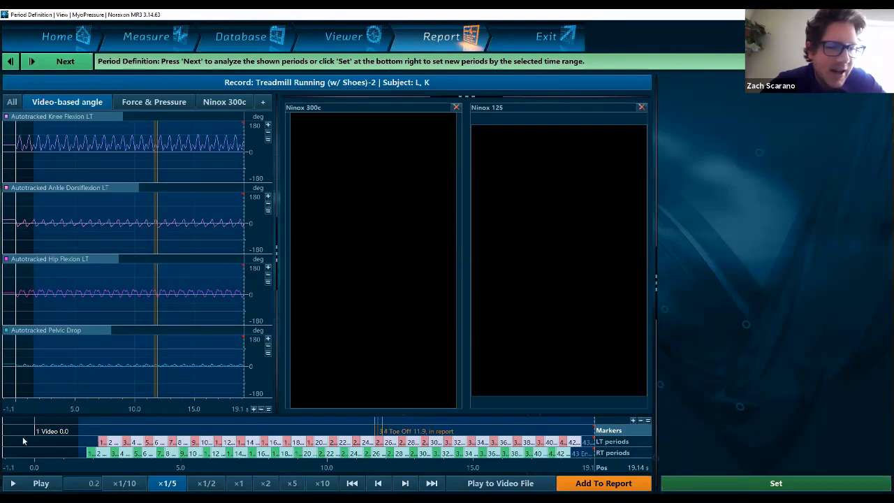
click(73, 66)
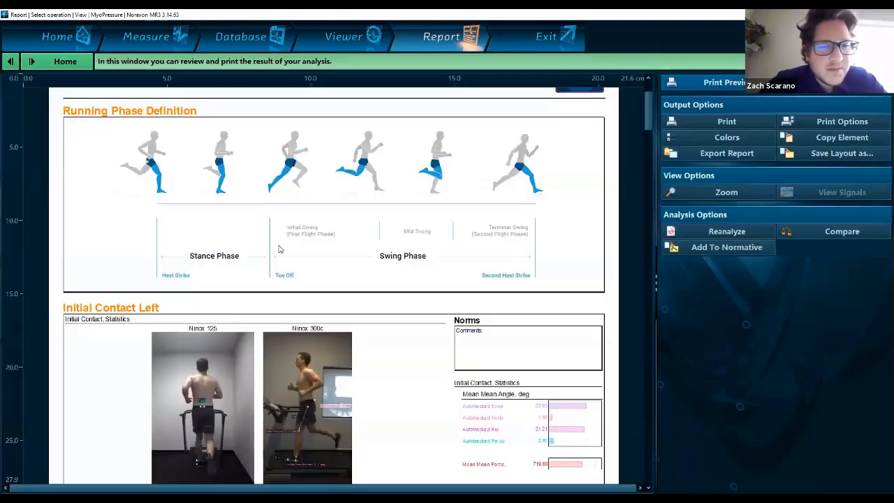
Step: Examine the Initial Contact Left and Mid Stance Left images and statistics in the regenerated report
scroll(356, 209, down, 5)
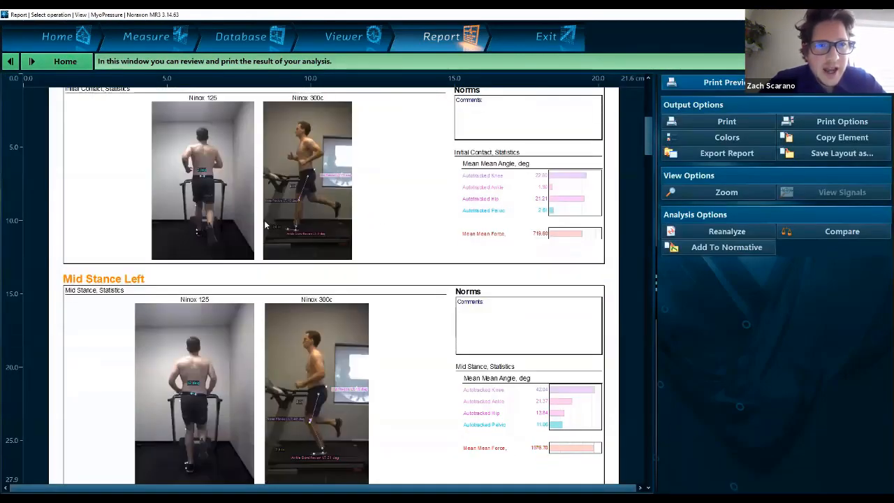
scroll(360, 188, up, 1)
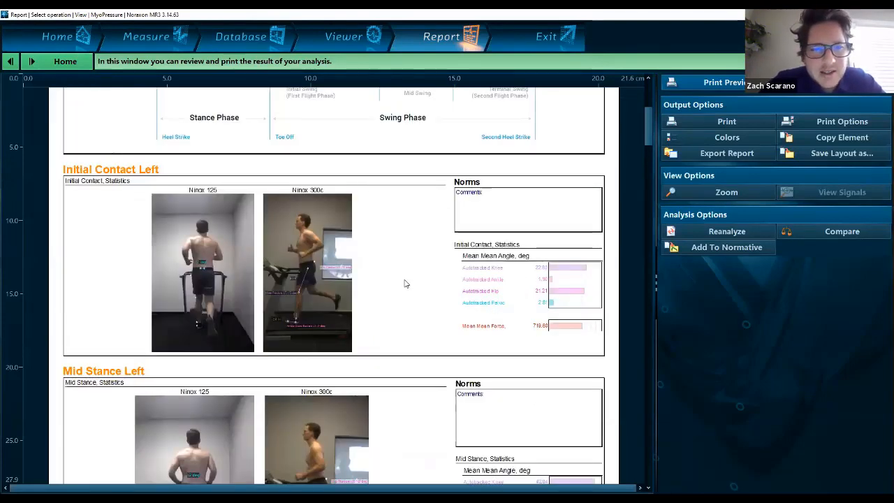
scroll(405, 284, down, 1)
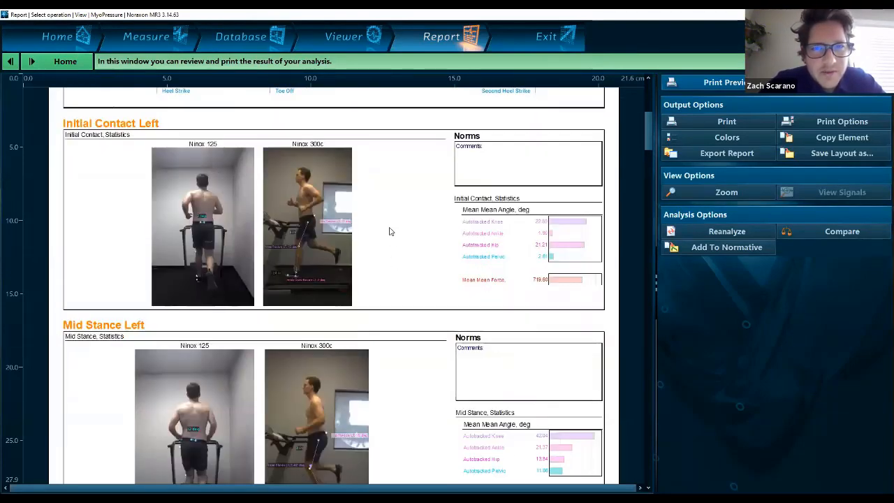
scroll(390, 231, down, 3)
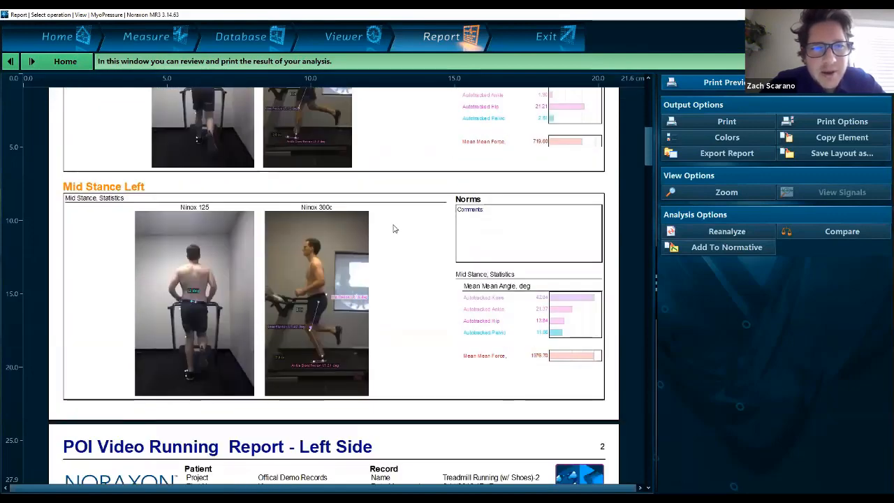
Step: Examine the images and statistics of the left-side report from Initial Contact through Mid Stance, Terminal Stance and Initial Swing to Mid Swing
scroll(394, 229, down, 1)
scroll(390, 225, down, 1)
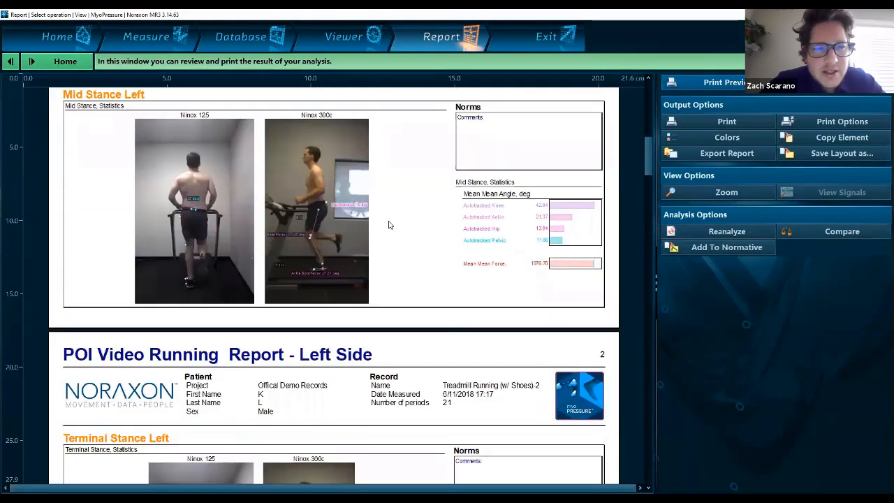
scroll(390, 225, down, 1)
scroll(396, 202, up, 2)
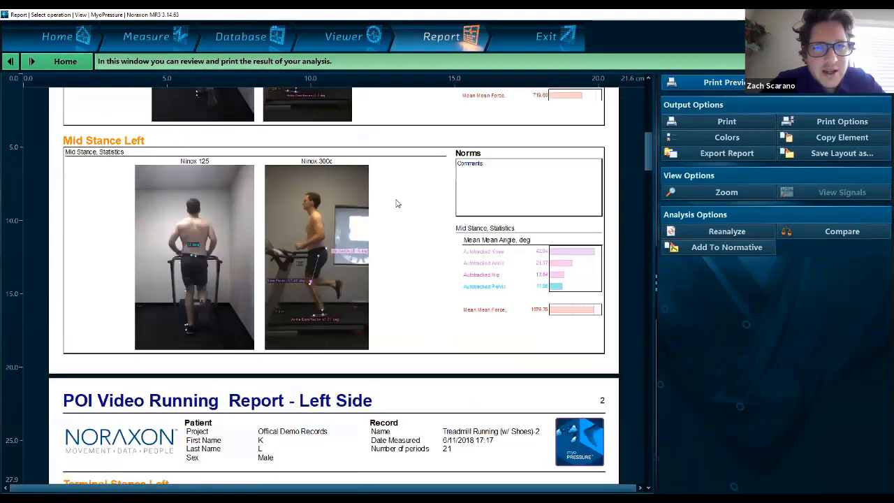
scroll(401, 211, up, 2)
scroll(409, 219, up, 2)
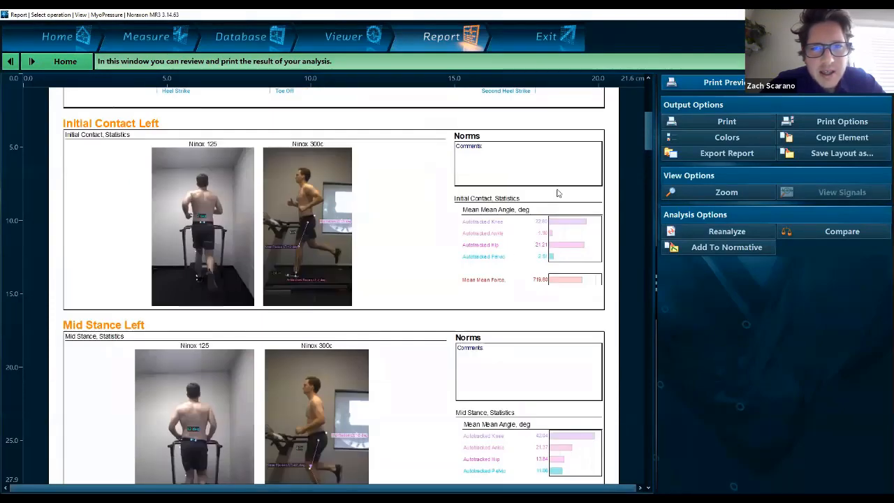
scroll(431, 188, down, 12)
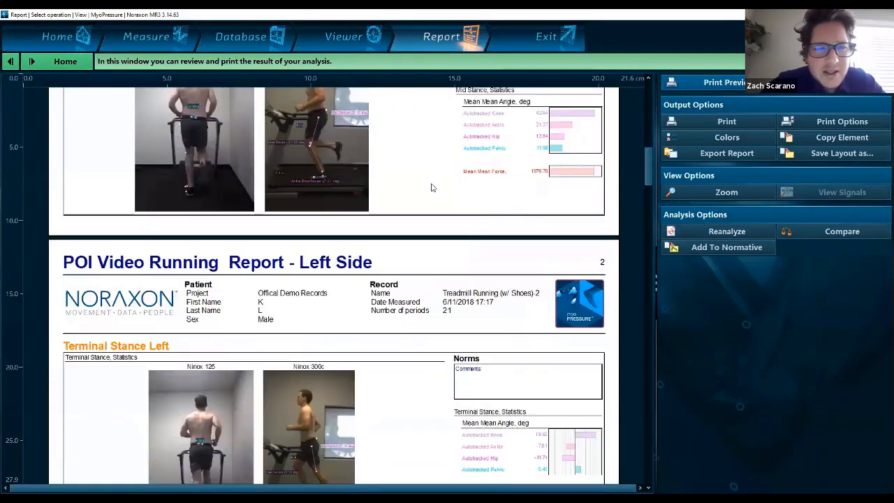
scroll(410, 220, down, 6)
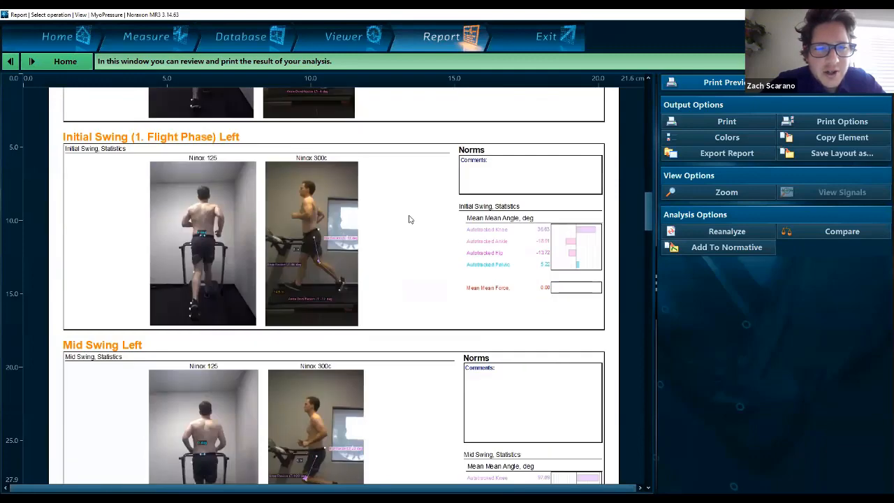
scroll(410, 219, down, 2)
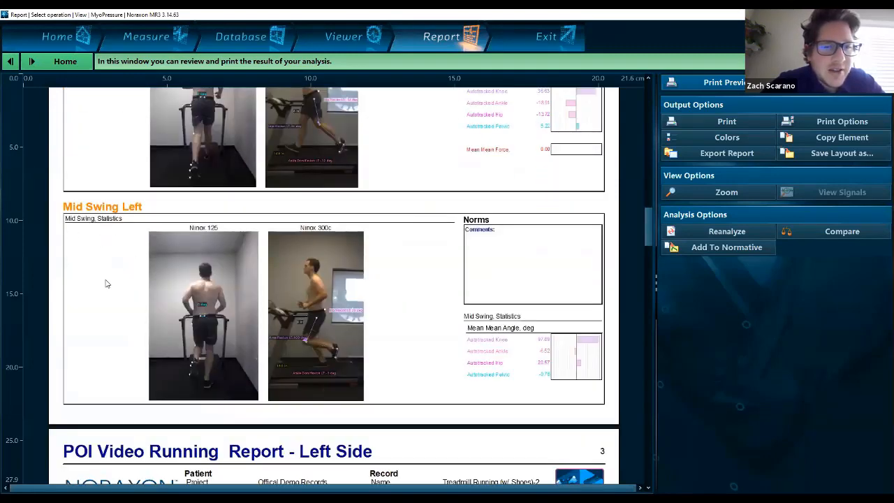
scroll(108, 284, down, 7)
scroll(155, 252, up, 6)
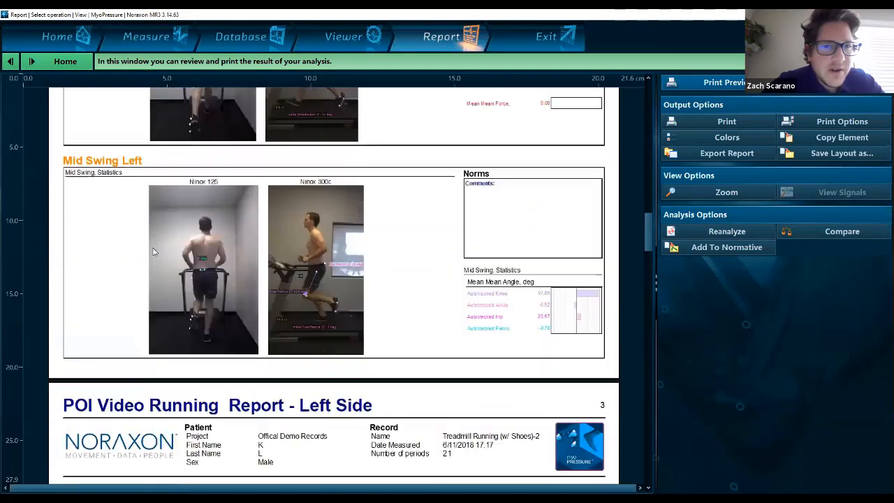
scroll(155, 253, up, 5)
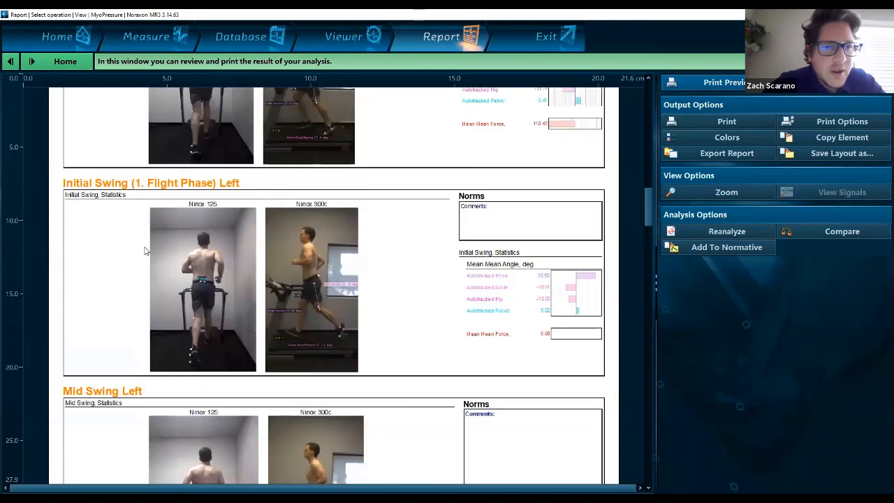
Step: Inspect the marked-position, threshold and period-phase event options in the Terminal Stance Left element's settings, and close them without saving
scroll(133, 238, up, 3)
scroll(124, 248, up, 3)
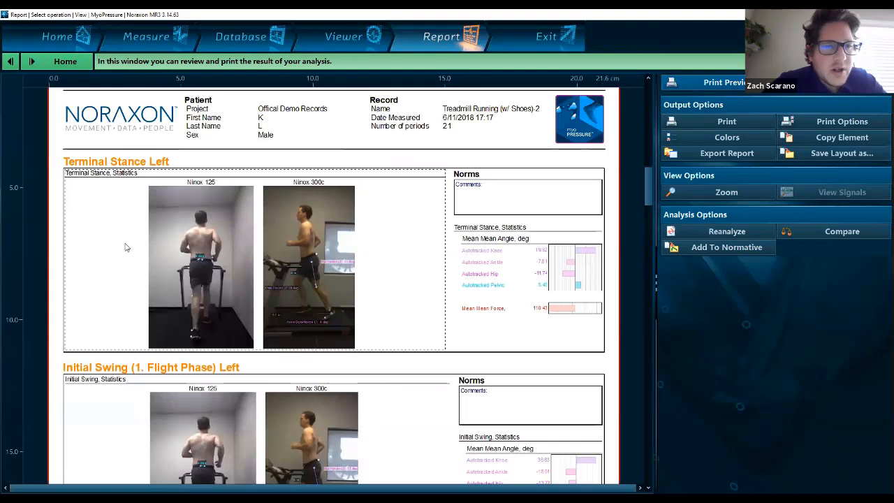
double_click(126, 247)
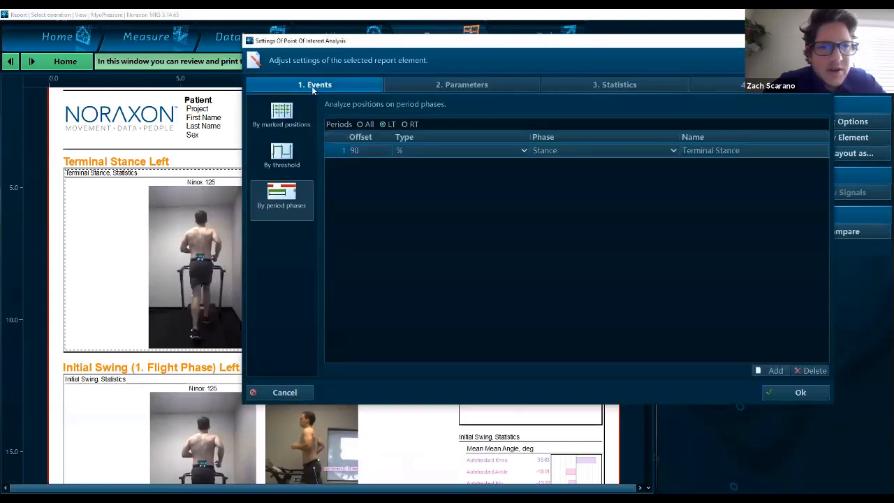
click(281, 114)
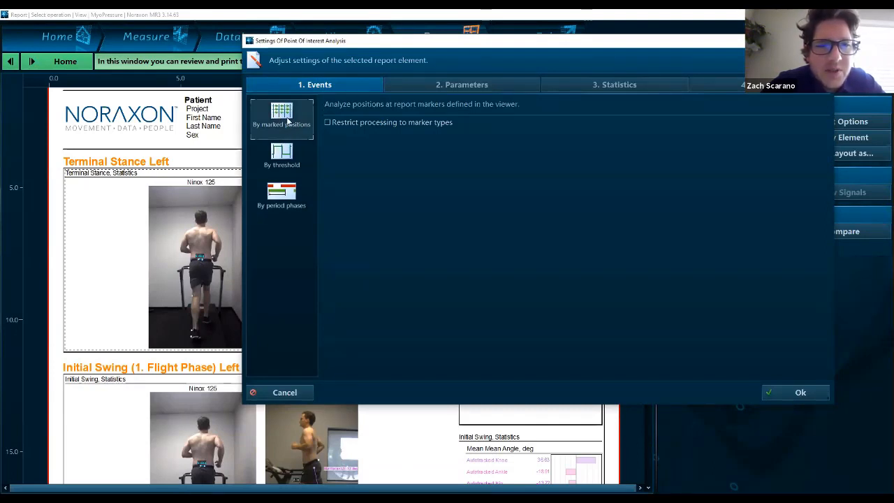
click(288, 166)
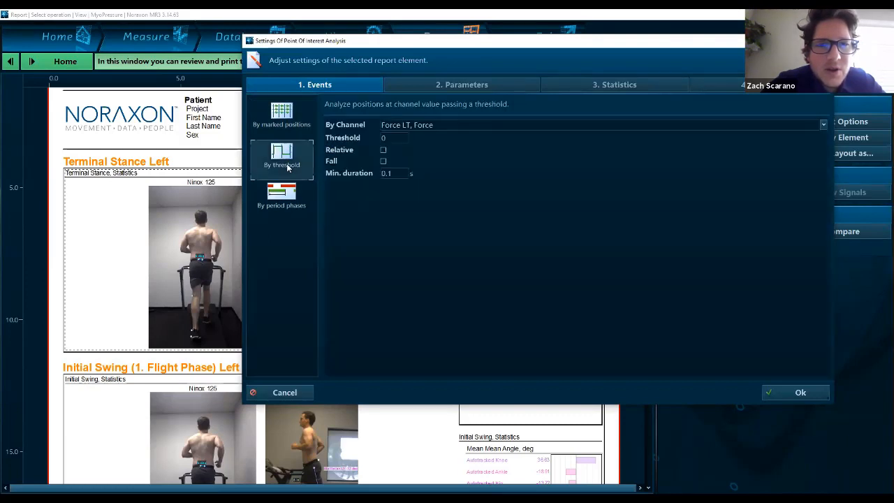
click(298, 195)
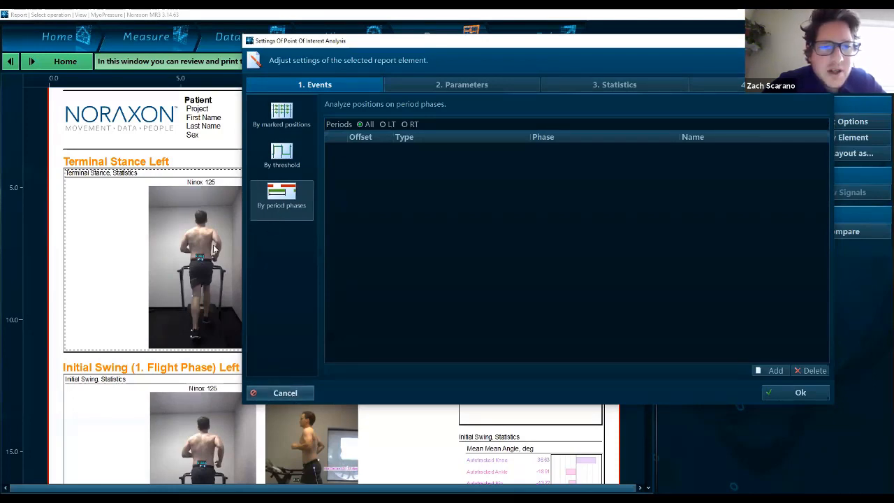
click(291, 395)
Step: Check the original period-phase event definition of the Terminal Stance Left element without changing it, and return to the Running Phase Definition
double_click(326, 209)
click(369, 148)
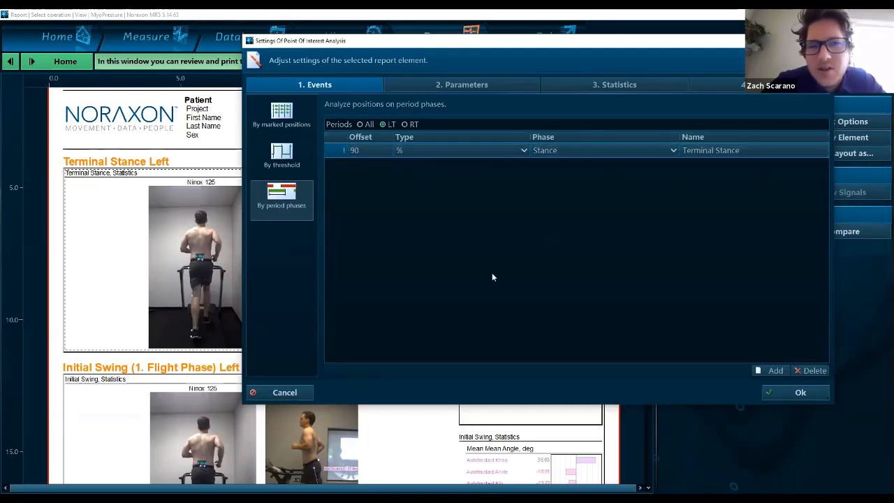
click(289, 395)
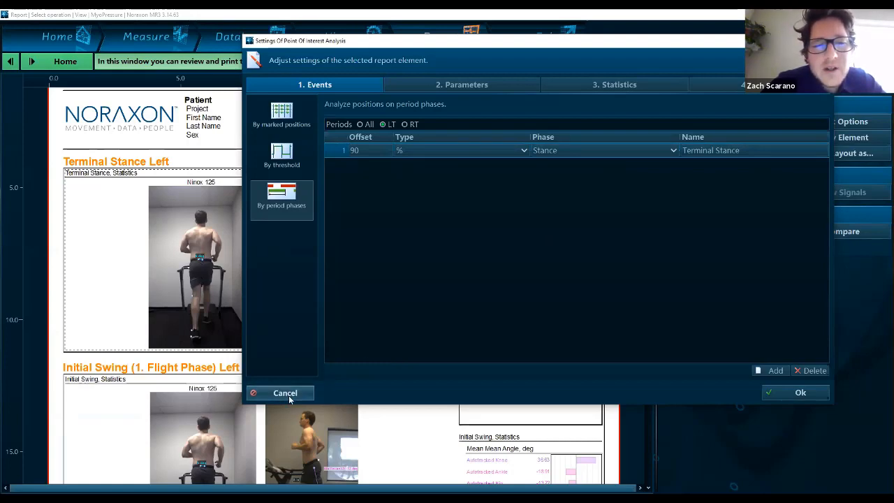
scroll(160, 233, down, 1)
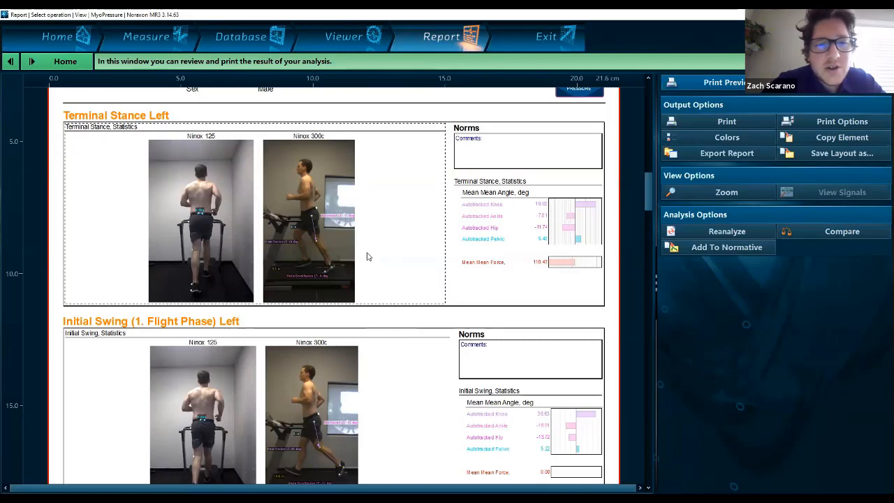
scroll(366, 257, up, 10)
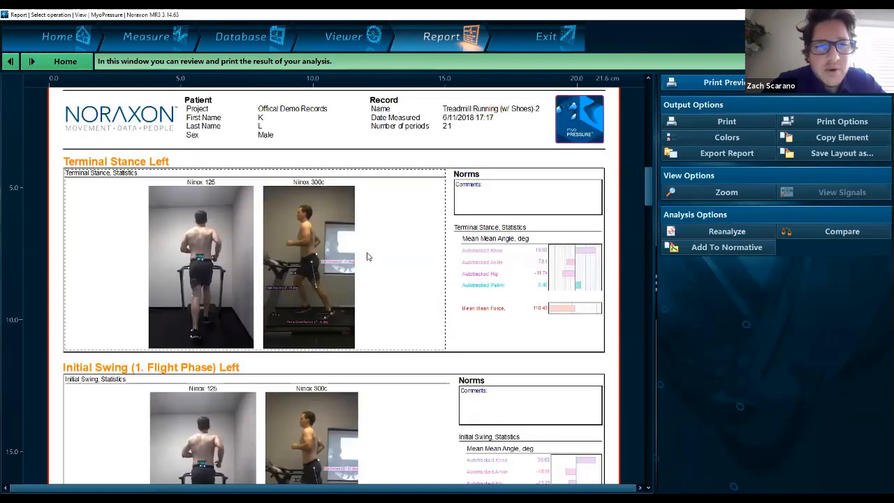
scroll(382, 300, up, 3)
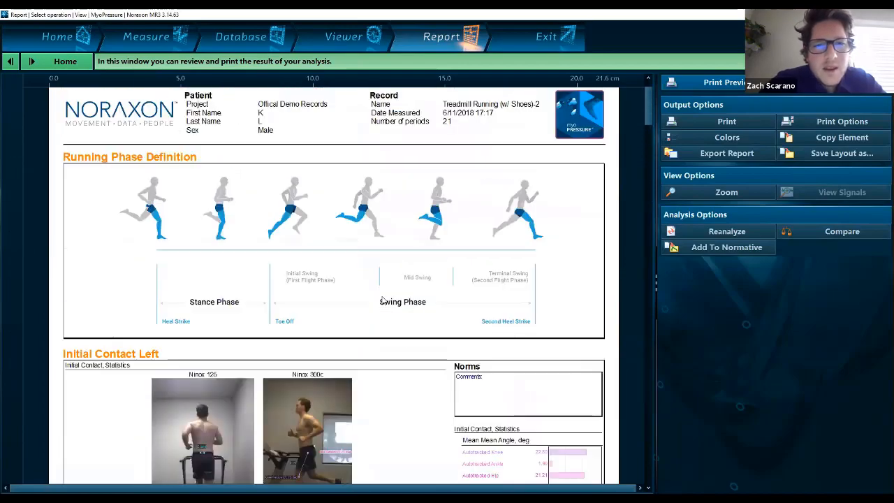